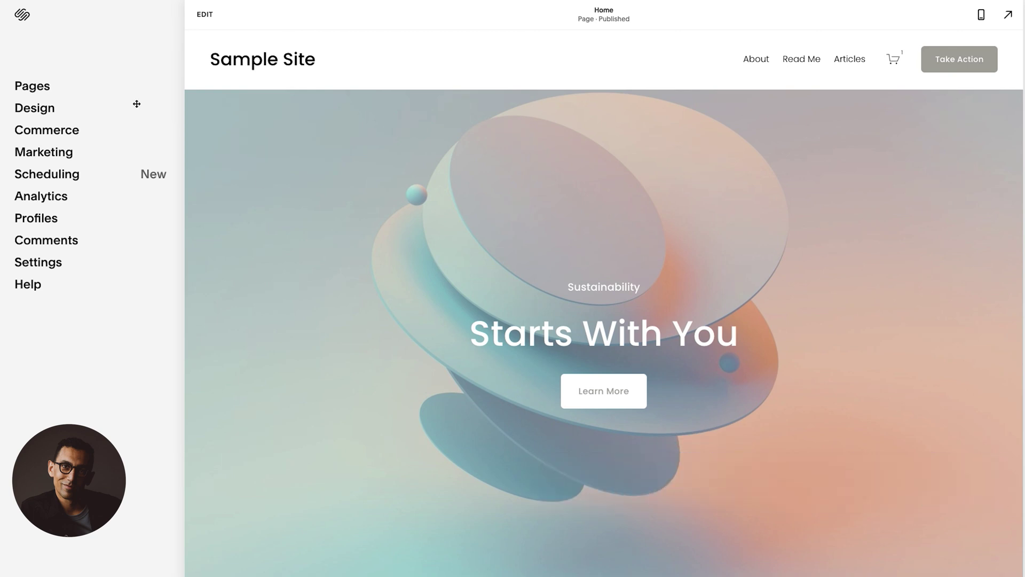
Open the unlinked Design Page from the site's Pages list
{"action": "left_click", "coordinate": [32, 85]}
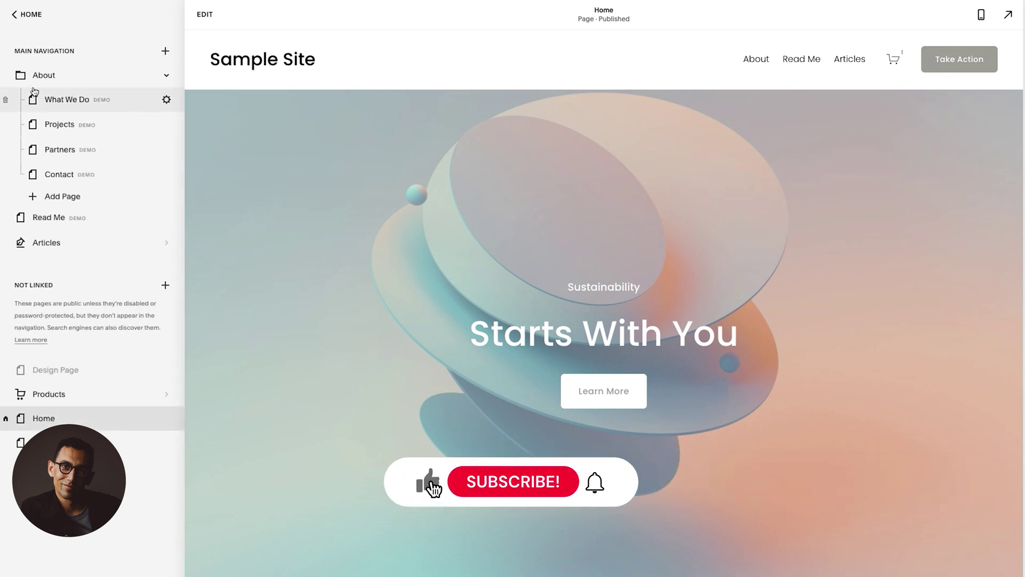
{"action": "left_click", "coordinate": [67, 374]}
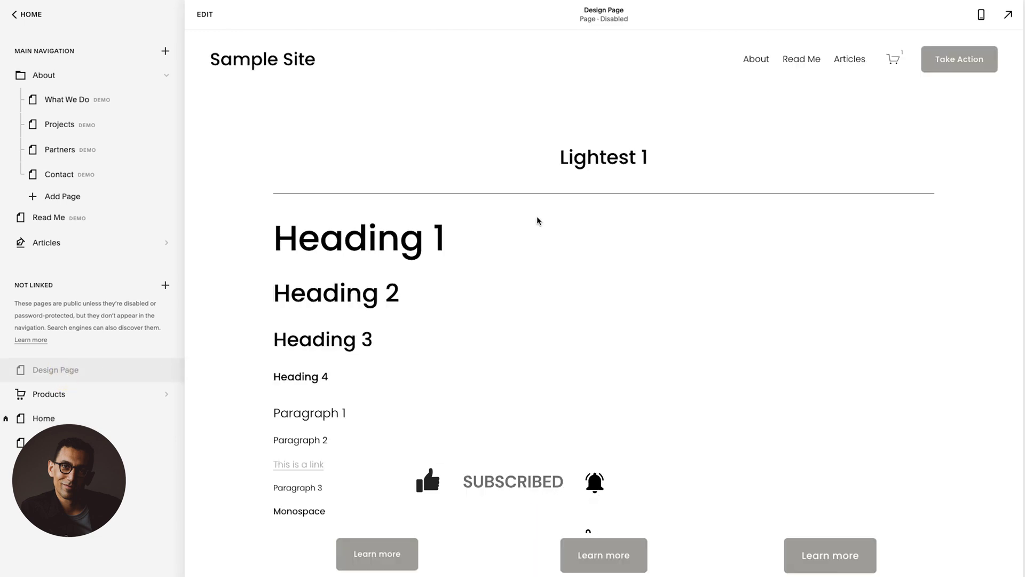
{"action": "scroll", "coordinate": [551, 252], "scroll_direction": "down", "scroll_amount": 3}
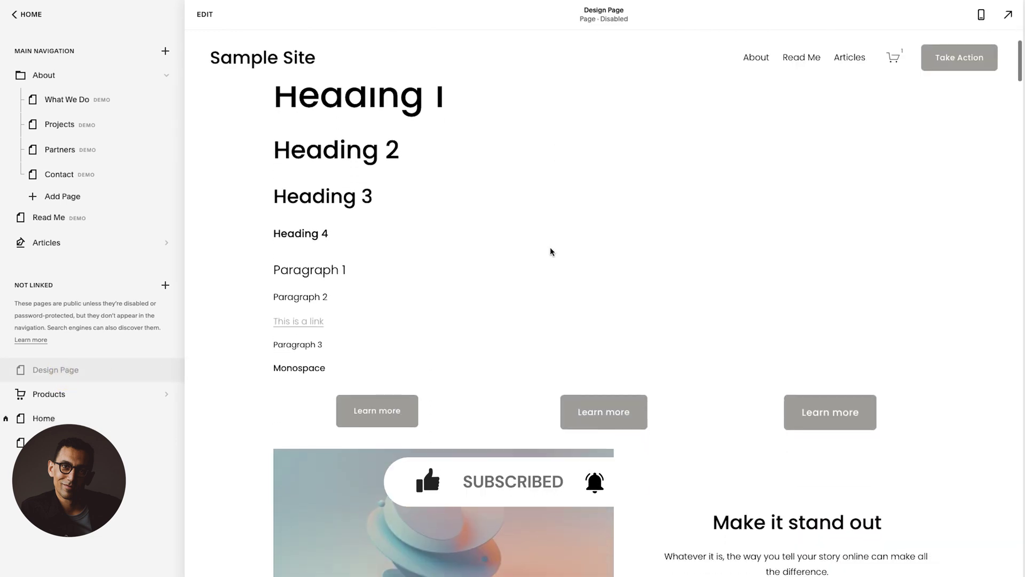
{"action": "scroll", "coordinate": [551, 251], "scroll_direction": "down", "scroll_amount": 10}
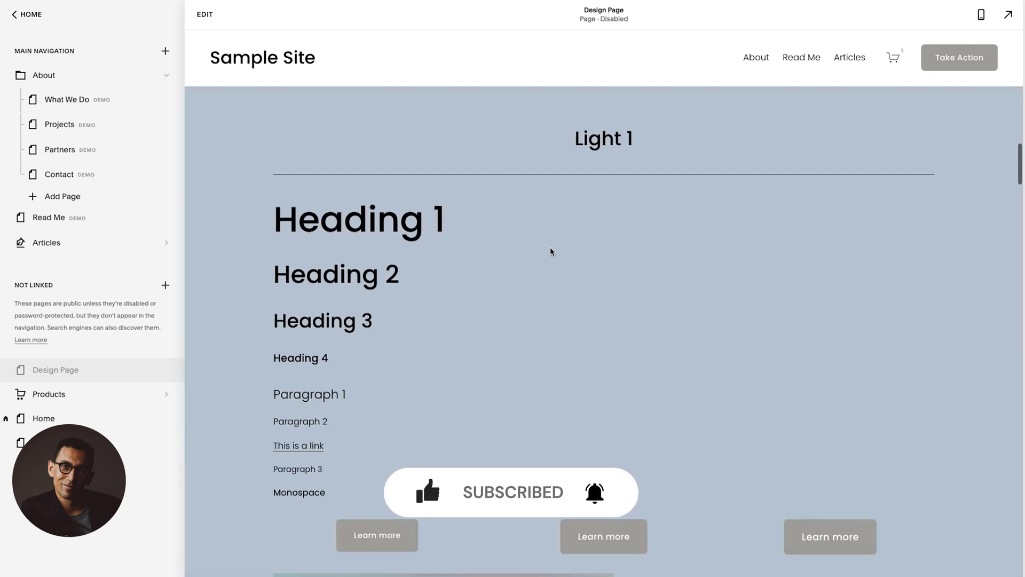
{"action": "scroll", "coordinate": [549, 251], "scroll_direction": "up", "scroll_amount": 10}
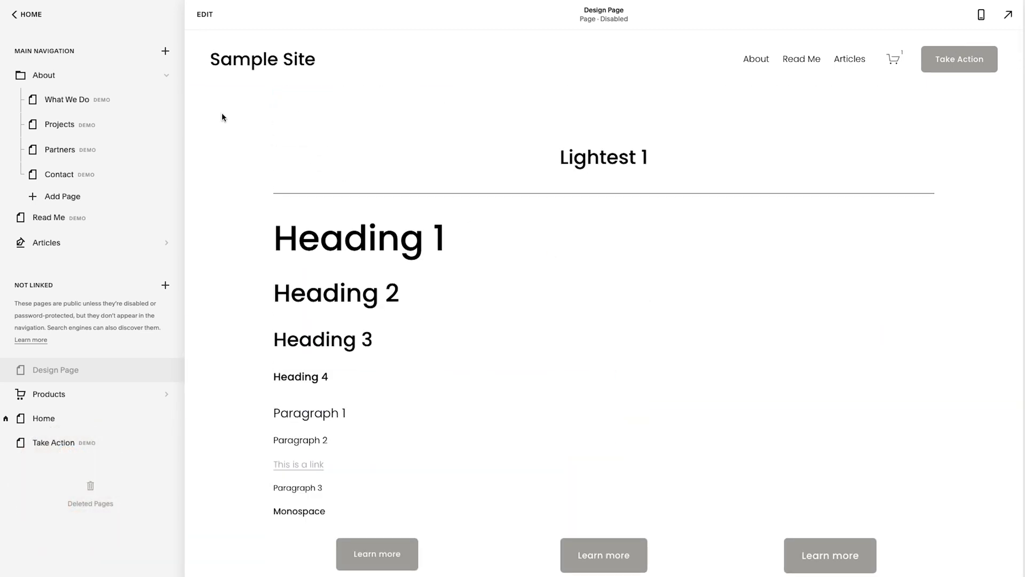
{"action": "double_click", "coordinate": [325, 510]}
{"action": "left_click_drag", "start_coordinate": [322, 485], "coordinate": [280, 243]}
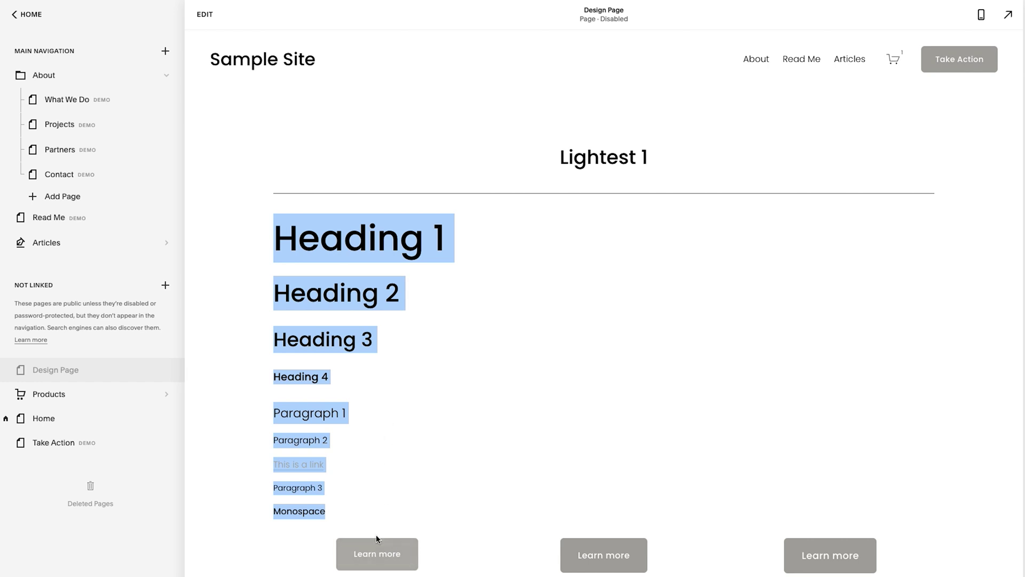
{"action": "left_click", "coordinate": [382, 382]}
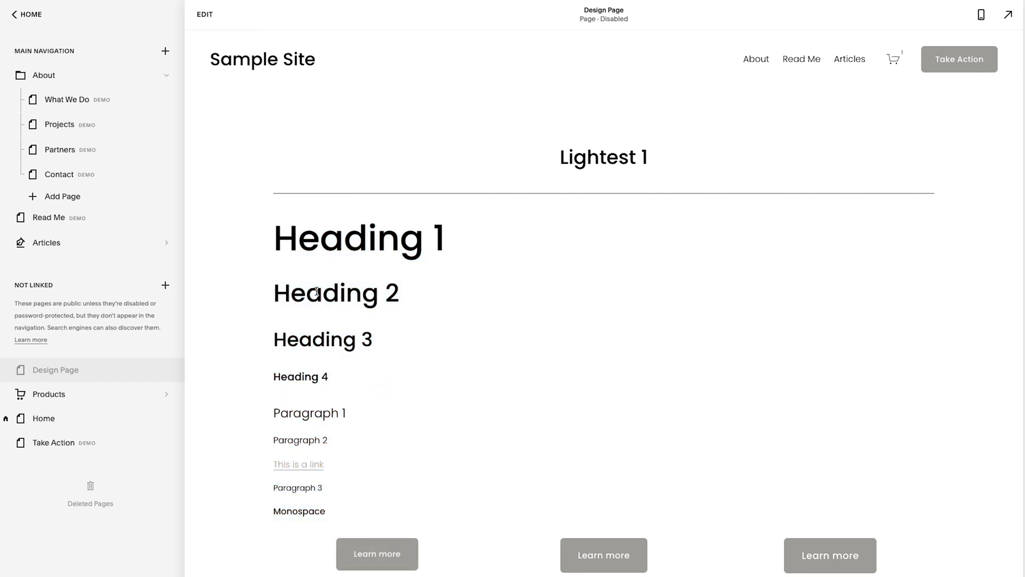
Go to Design settings and check the sample Heading 1 line's text style, leaving it unchanged
{"action": "left_click", "coordinate": [33, 15]}
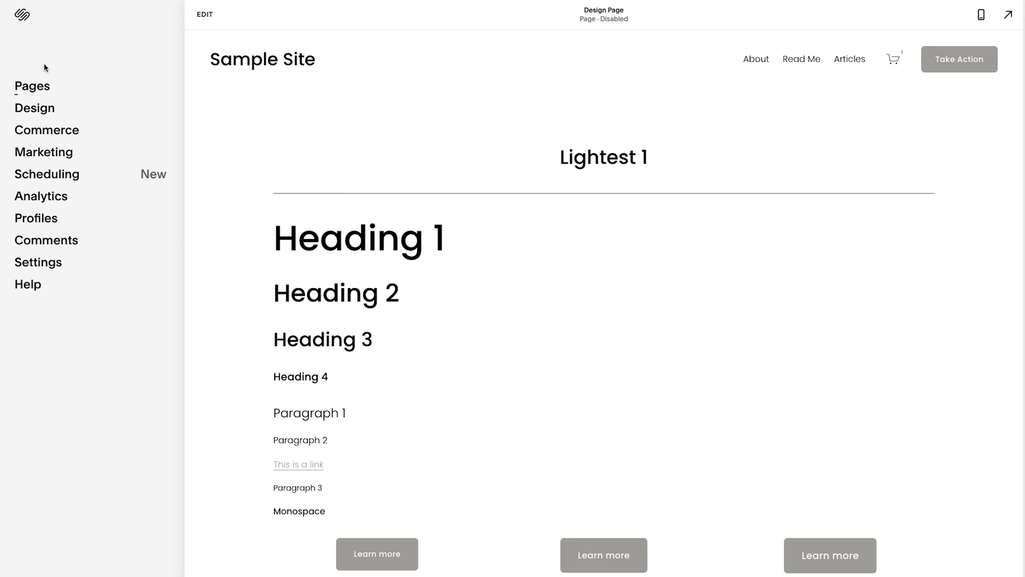
{"action": "left_click", "coordinate": [40, 108]}
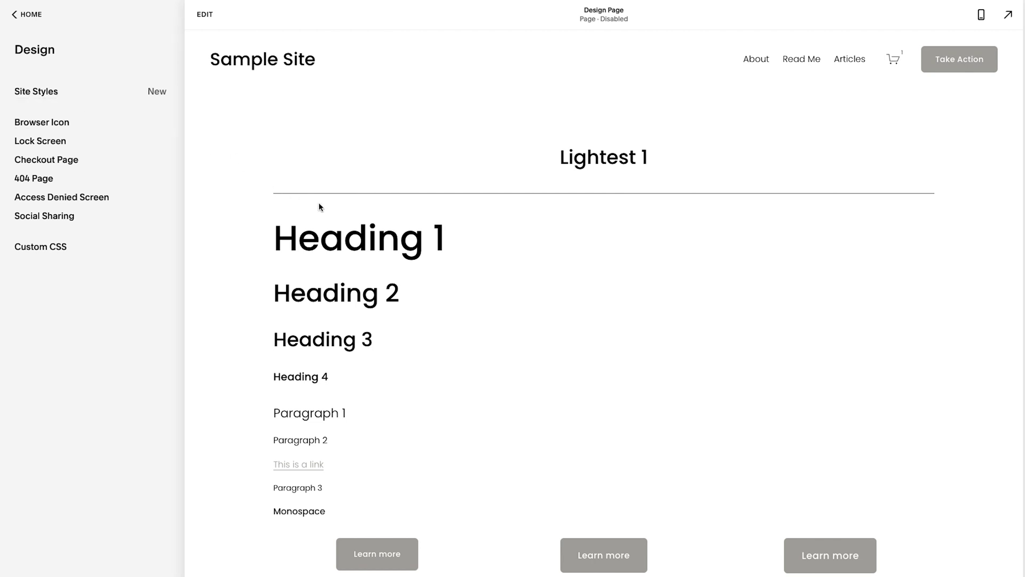
{"action": "left_click", "coordinate": [348, 237]}
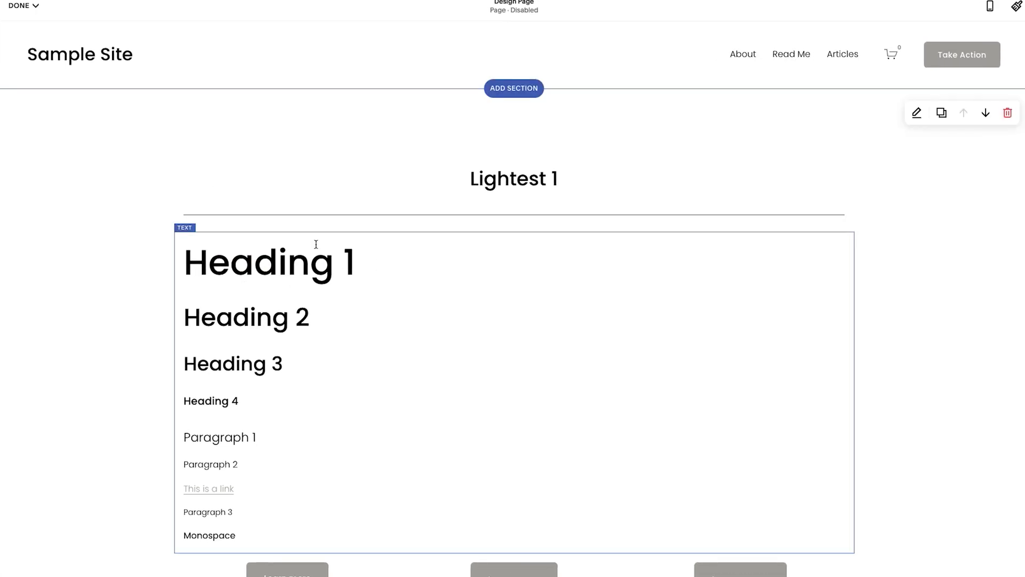
{"action": "left_click_drag", "start_coordinate": [359, 258], "coordinate": [167, 258]}
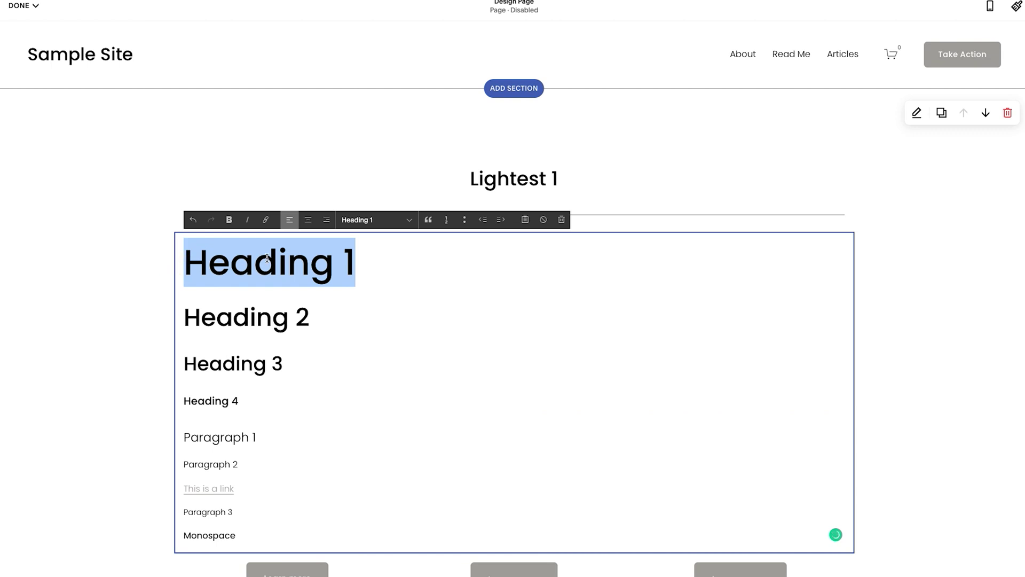
{"action": "left_click", "coordinate": [368, 219]}
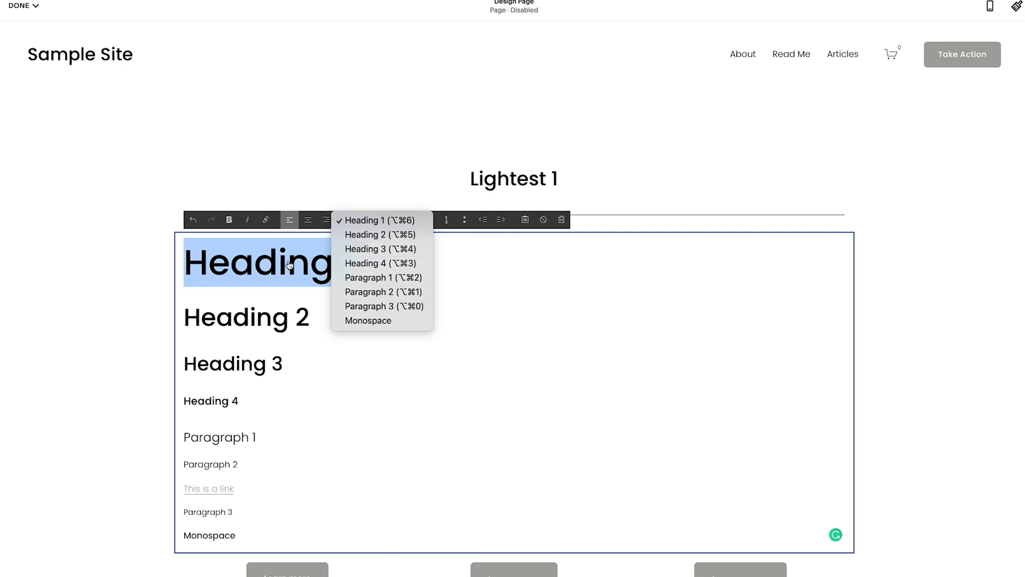
{"action": "left_click", "coordinate": [380, 220]}
Exit edit mode on the Design Page, discarding the unsaved text edits
{"action": "left_click", "coordinate": [295, 317]}
{"action": "left_click", "coordinate": [35, 4]}
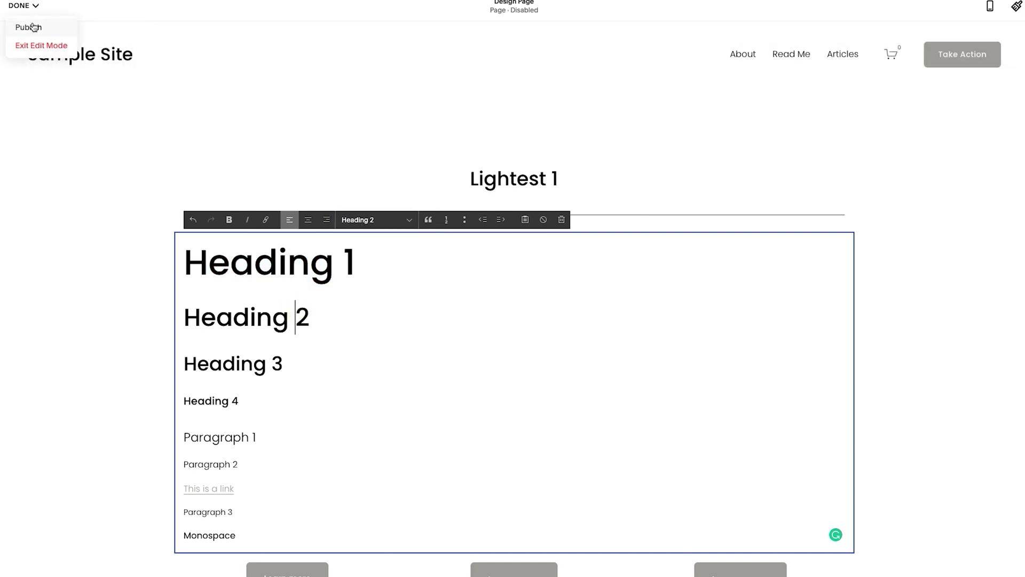
{"action": "left_click", "coordinate": [34, 45]}
{"action": "left_click", "coordinate": [176, 90]}
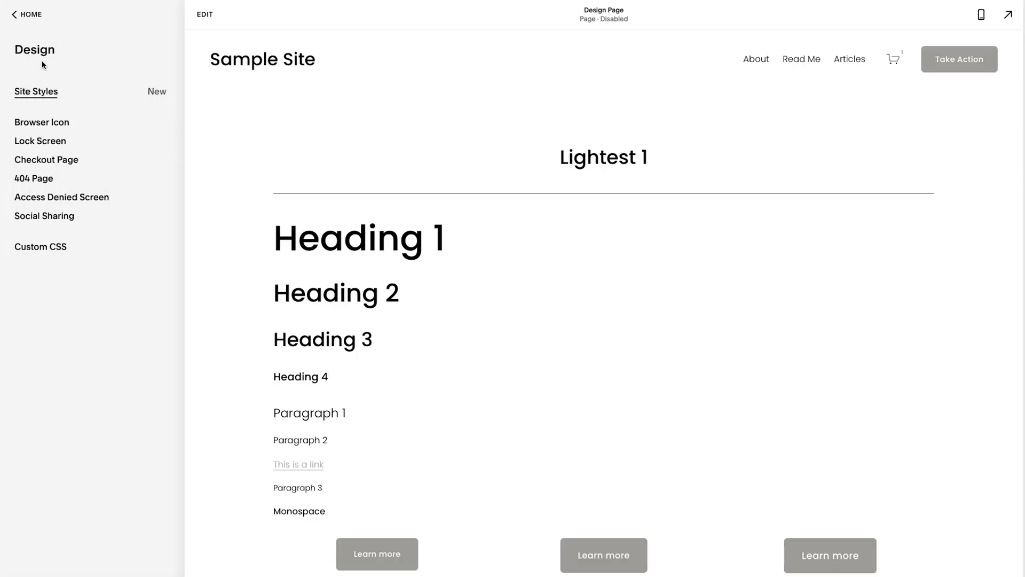
In Site Styles > Fonts, bring up the alternative font packs to replace Poppins
{"action": "left_click", "coordinate": [36, 92]}
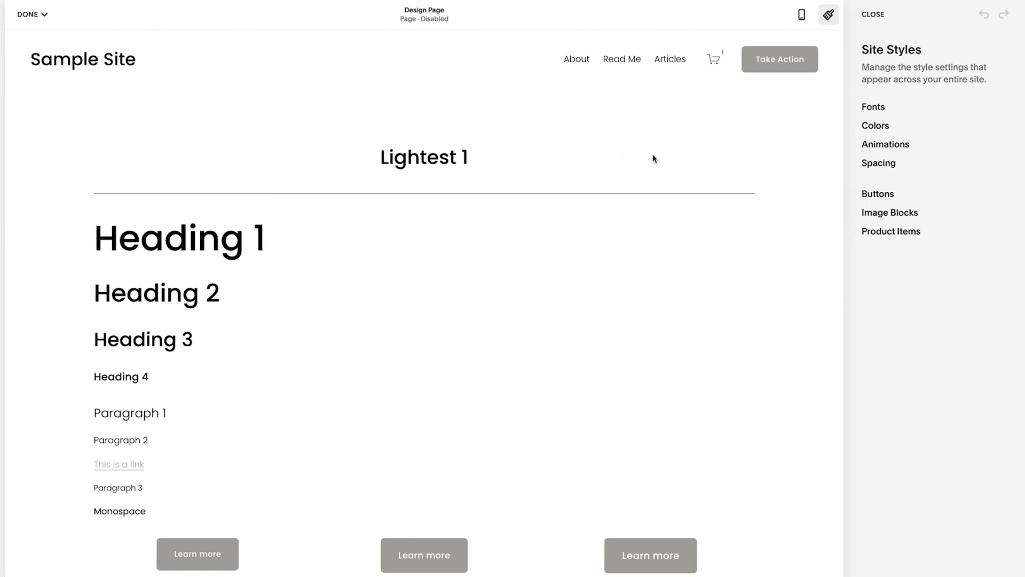
{"action": "left_click", "coordinate": [875, 108]}
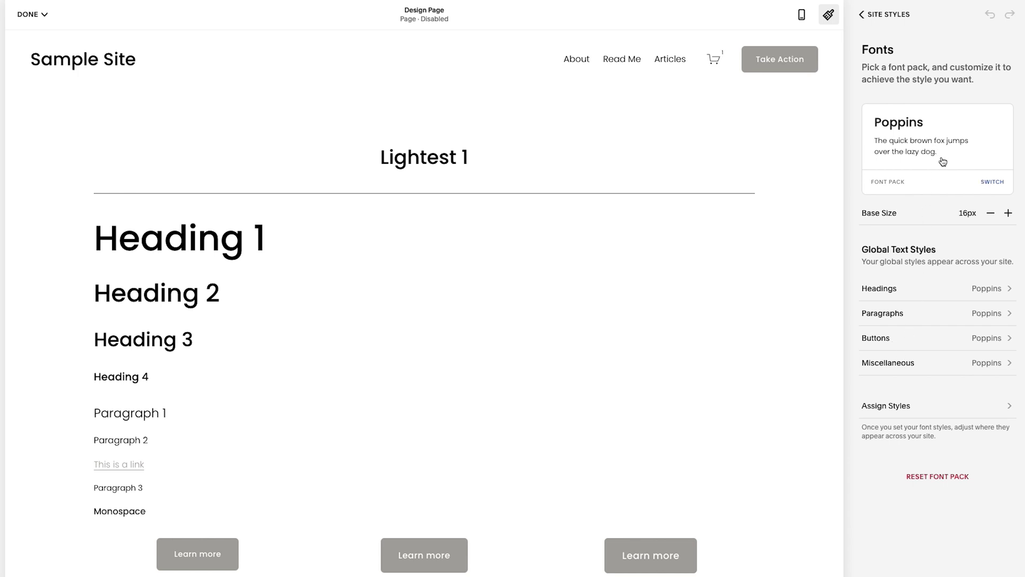
{"action": "left_click", "coordinate": [992, 183]}
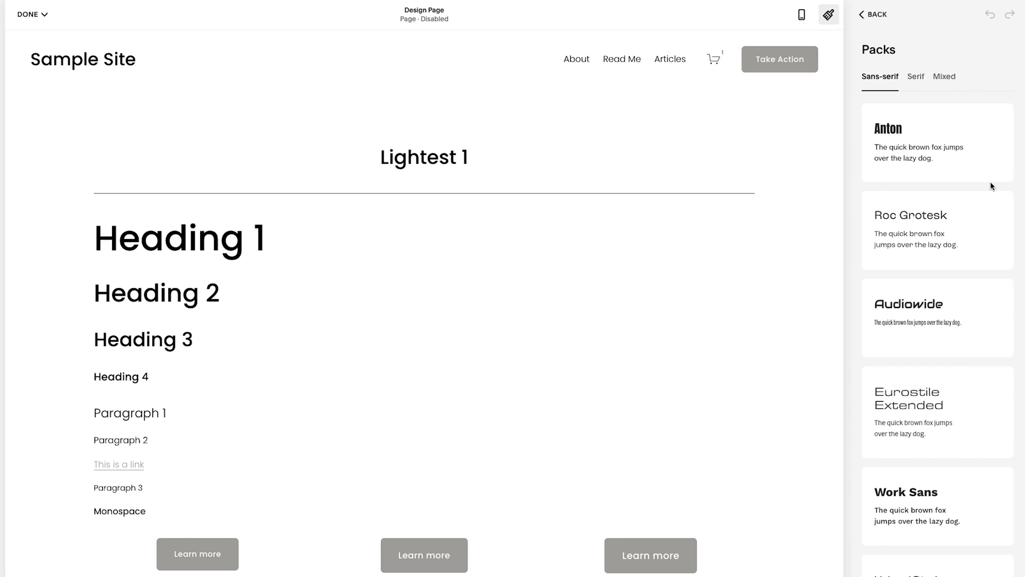
Preview the Halyard Display, Aktiv Grotesk and Archivo Black font packs on the page
{"action": "scroll", "coordinate": [907, 251], "scroll_direction": "down", "scroll_amount": 8}
{"action": "left_click", "coordinate": [930, 187]}
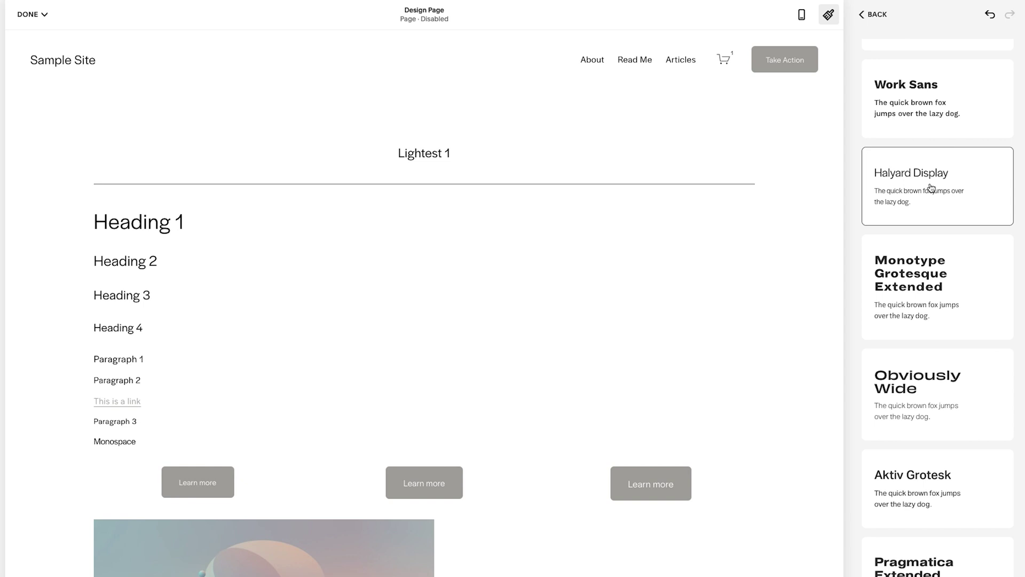
{"action": "scroll", "coordinate": [924, 392], "scroll_direction": "down", "scroll_amount": 3}
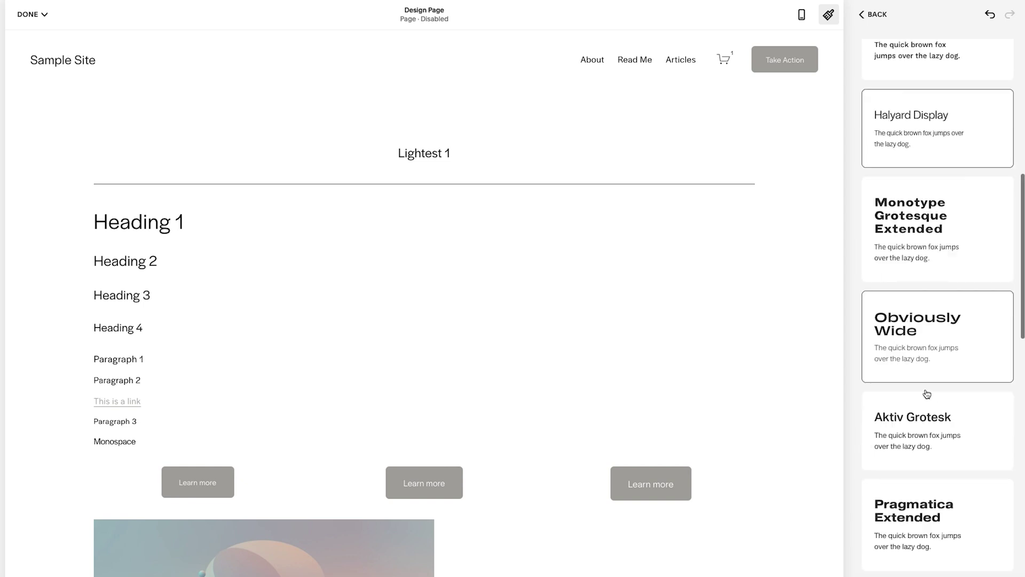
{"action": "left_click", "coordinate": [933, 368]}
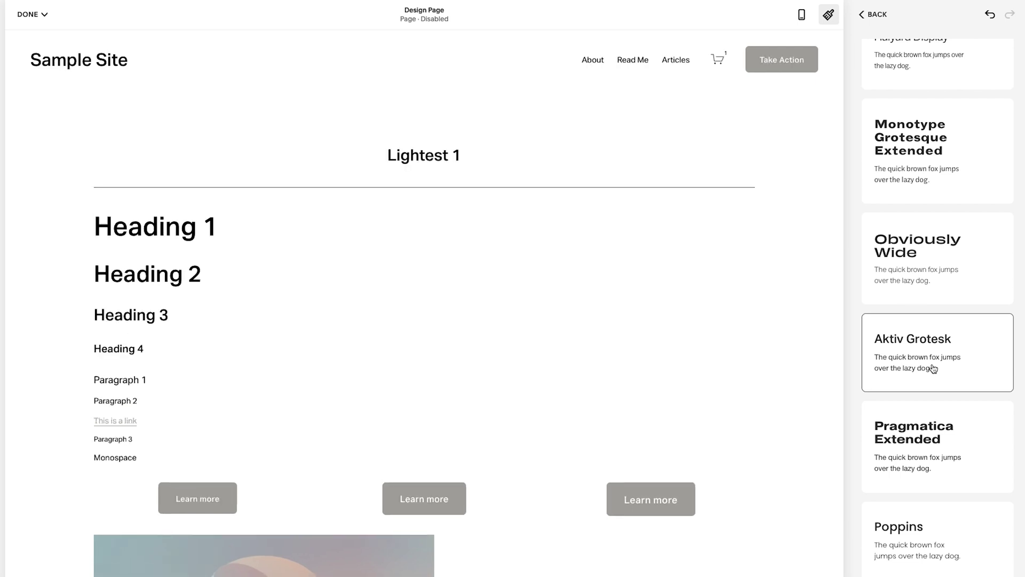
{"action": "scroll", "coordinate": [933, 368], "scroll_direction": "down", "scroll_amount": 5}
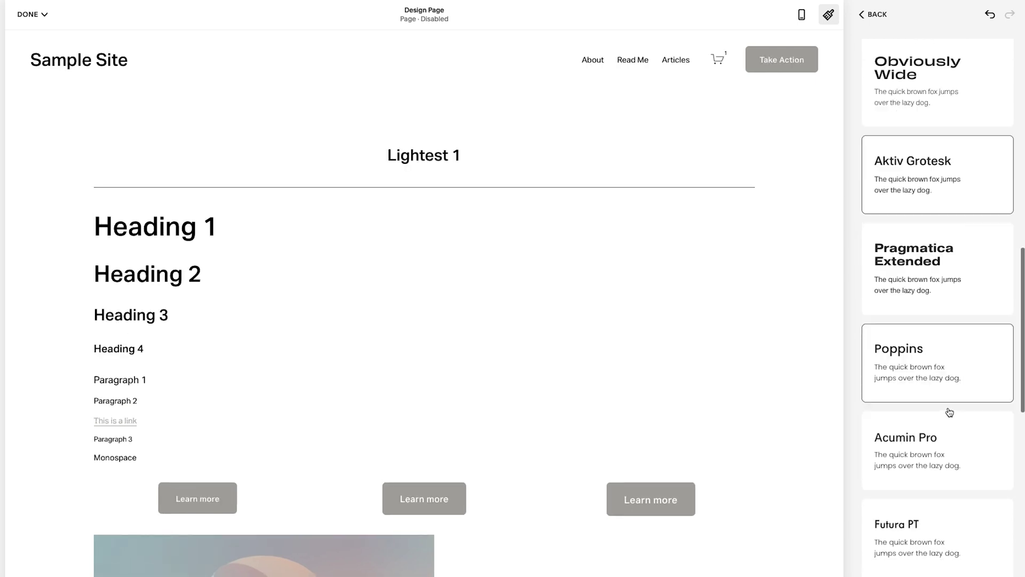
{"action": "scroll", "coordinate": [938, 437], "scroll_direction": "down", "scroll_amount": 8}
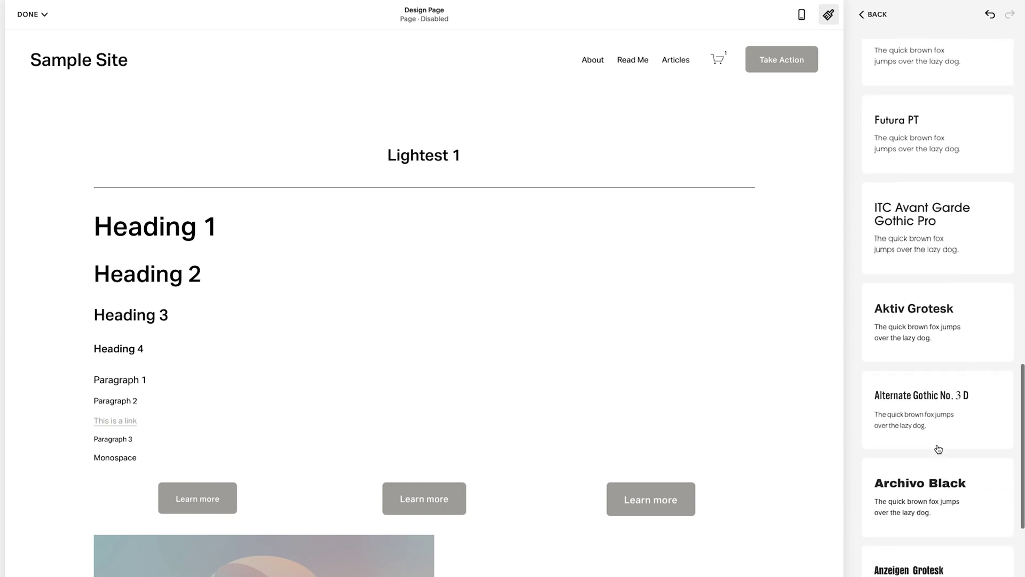
{"action": "left_click", "coordinate": [930, 502]}
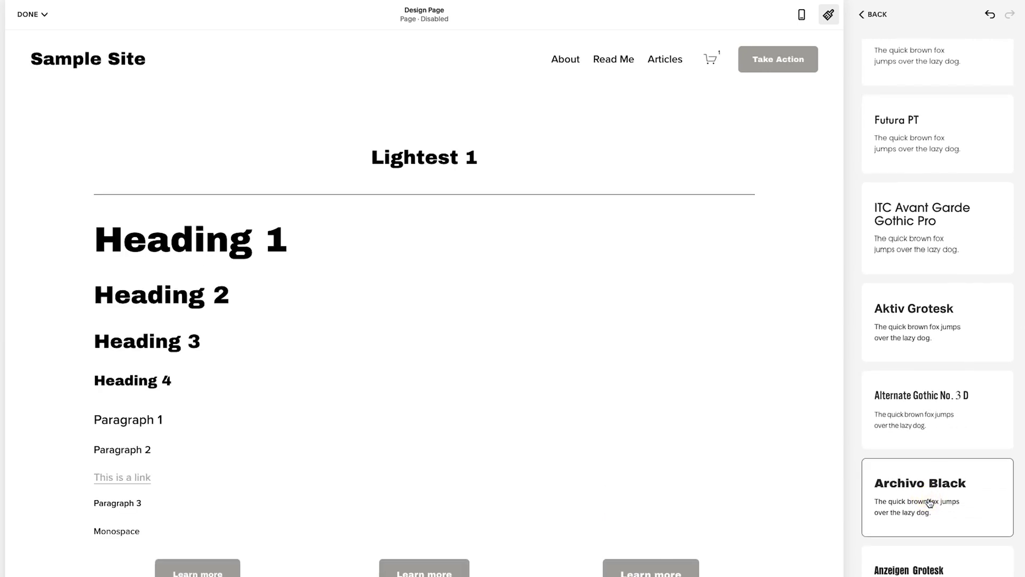
Look through the Serif and Mixed packs, then reapply the Poppins font pack
{"action": "scroll", "coordinate": [929, 502], "scroll_direction": "down", "scroll_amount": 5}
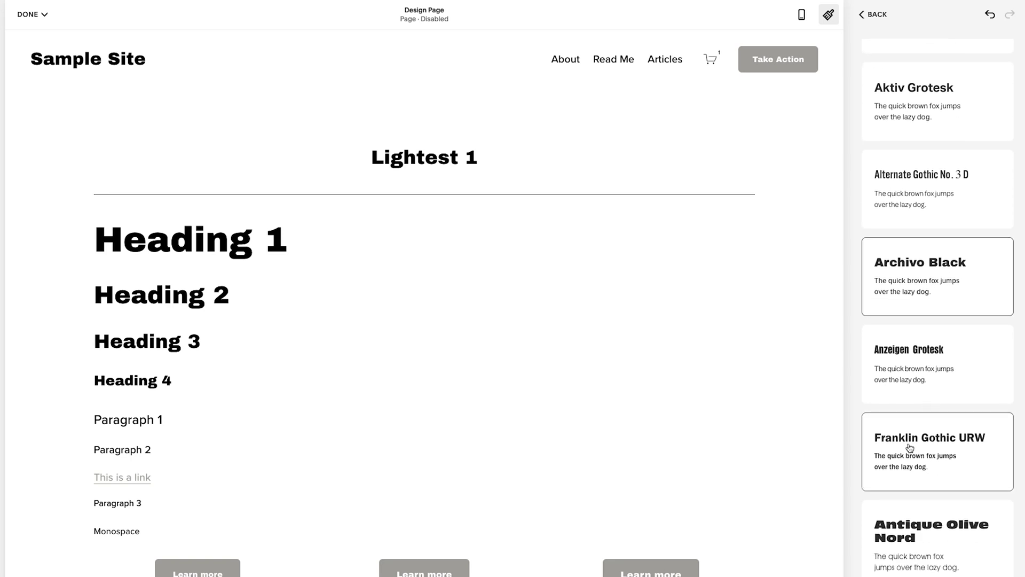
{"action": "scroll", "coordinate": [911, 451], "scroll_direction": "down", "scroll_amount": 12}
{"action": "scroll", "coordinate": [914, 215], "scroll_direction": "up", "scroll_amount": 3}
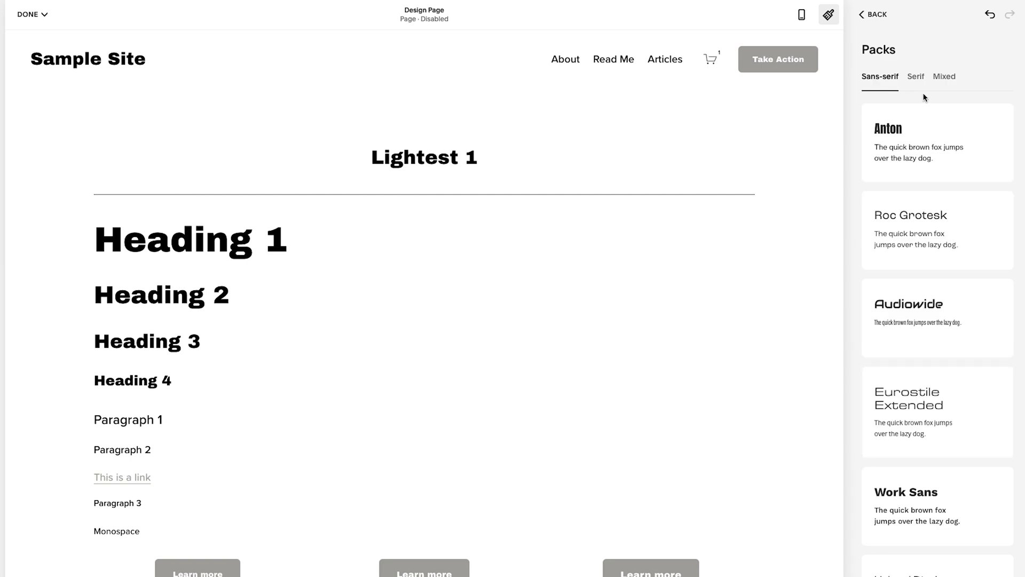
{"action": "left_click", "coordinate": [915, 77]}
{"action": "left_click", "coordinate": [946, 79]}
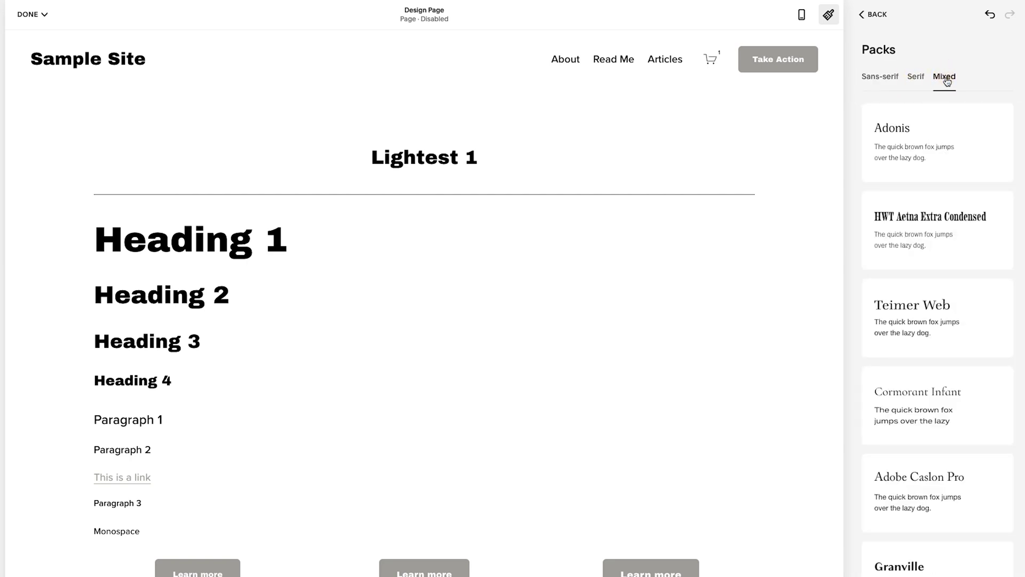
{"action": "left_click", "coordinate": [878, 77]}
{"action": "scroll", "coordinate": [937, 239], "scroll_direction": "down", "scroll_amount": 5}
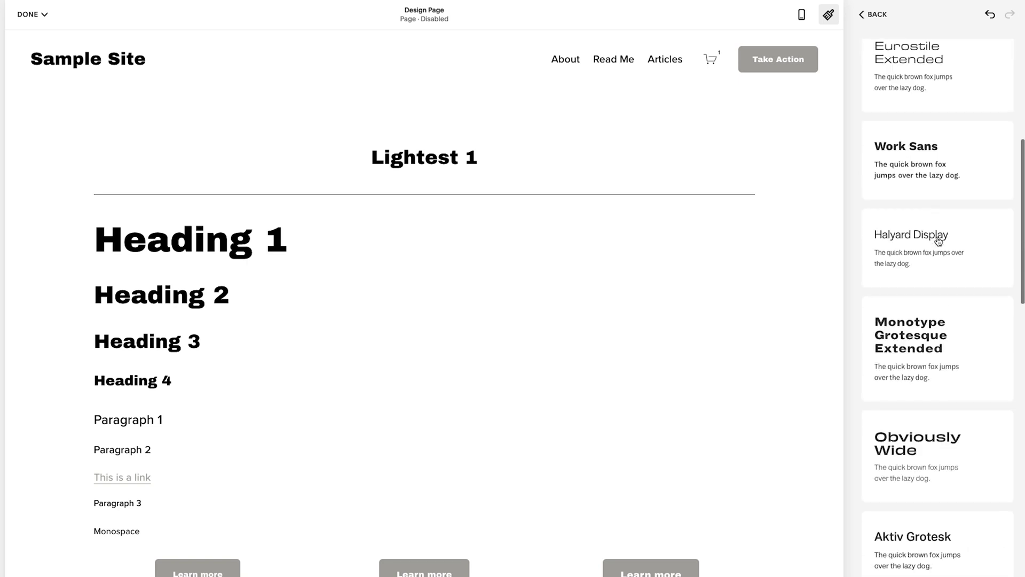
{"action": "scroll", "coordinate": [919, 356], "scroll_direction": "down", "scroll_amount": 5}
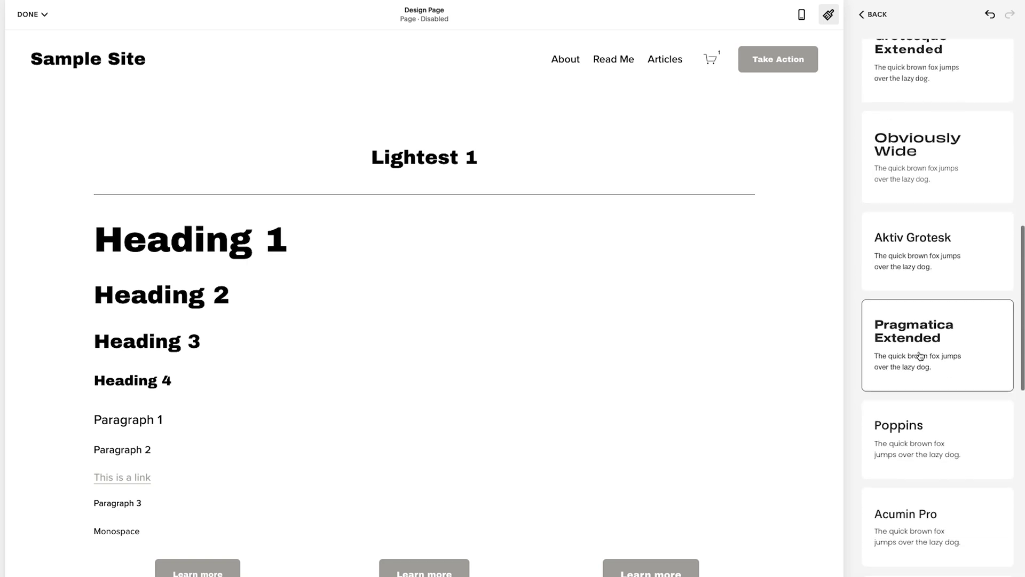
{"action": "left_click", "coordinate": [934, 425]}
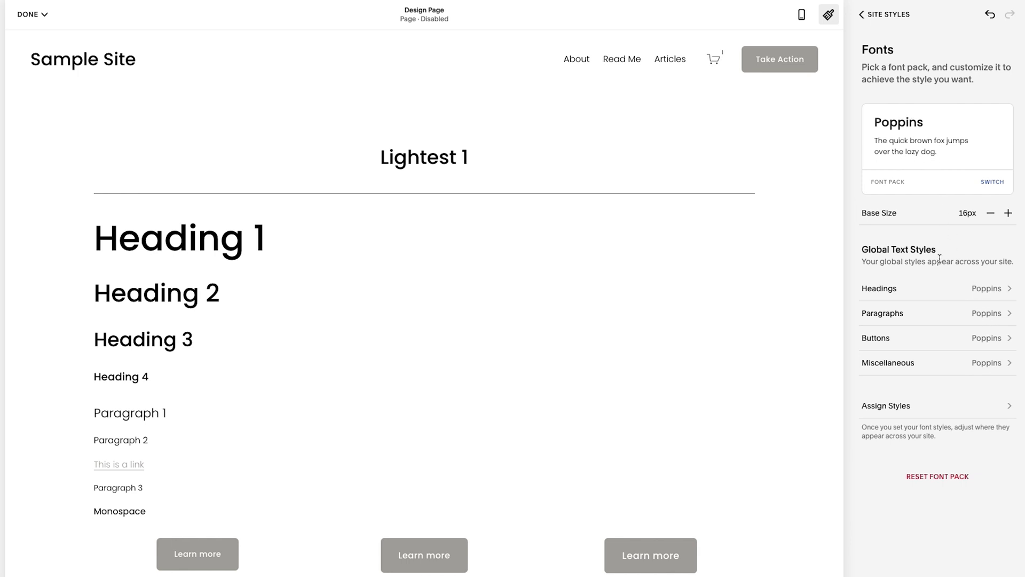
Open the Headings font Family choices and browse all available fonts
{"action": "left_click", "coordinate": [889, 289]}
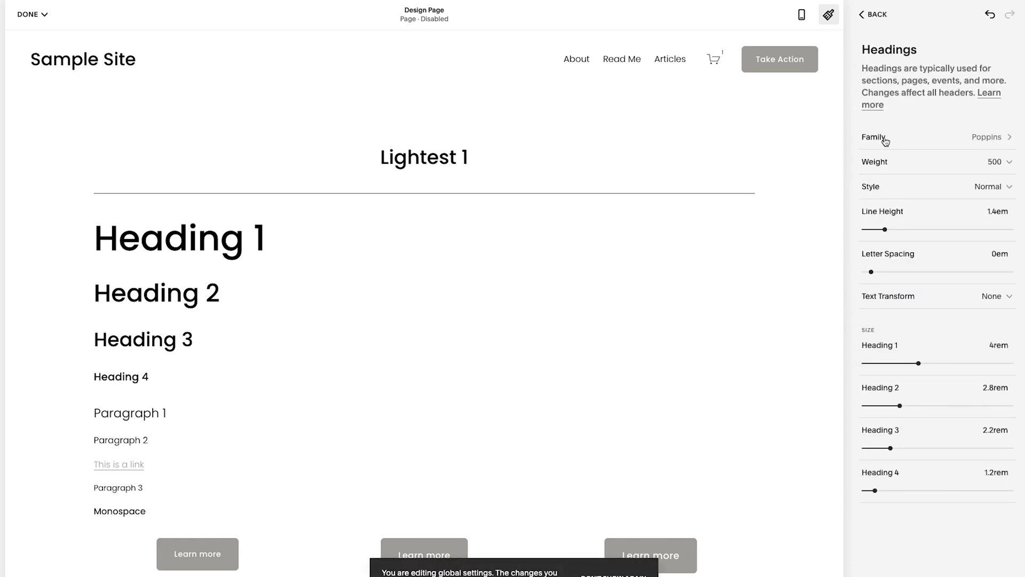
{"action": "left_click", "coordinate": [985, 138]}
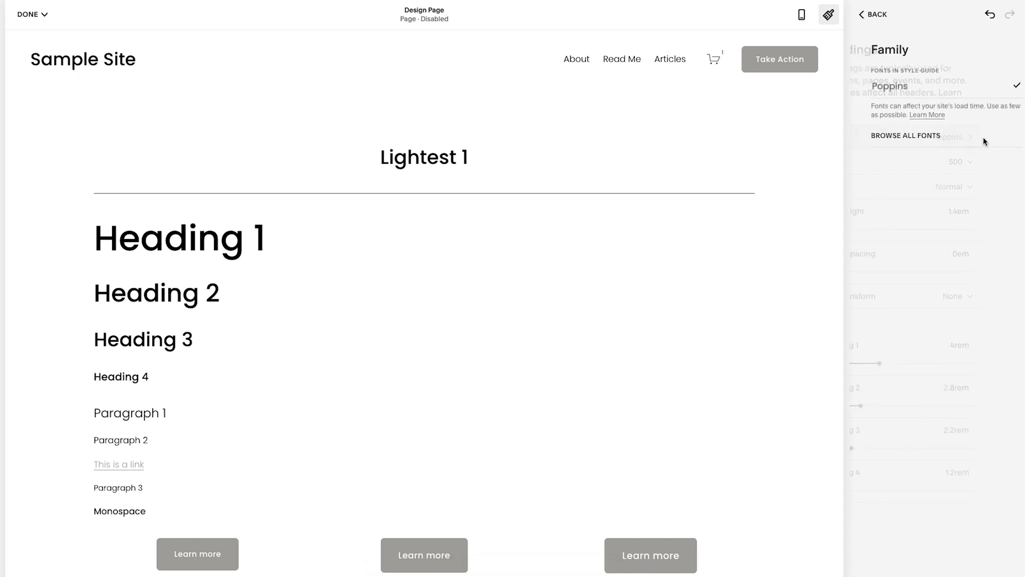
{"action": "left_click", "coordinate": [916, 136]}
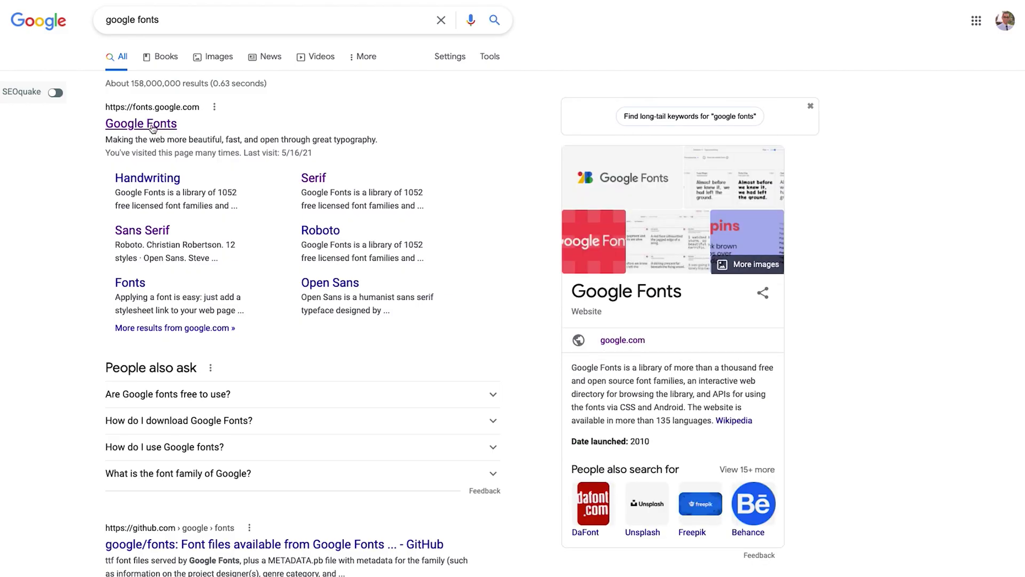
Open the Google Fonts site from the search results and browse its catalogue
{"action": "left_click", "coordinate": [152, 126]}
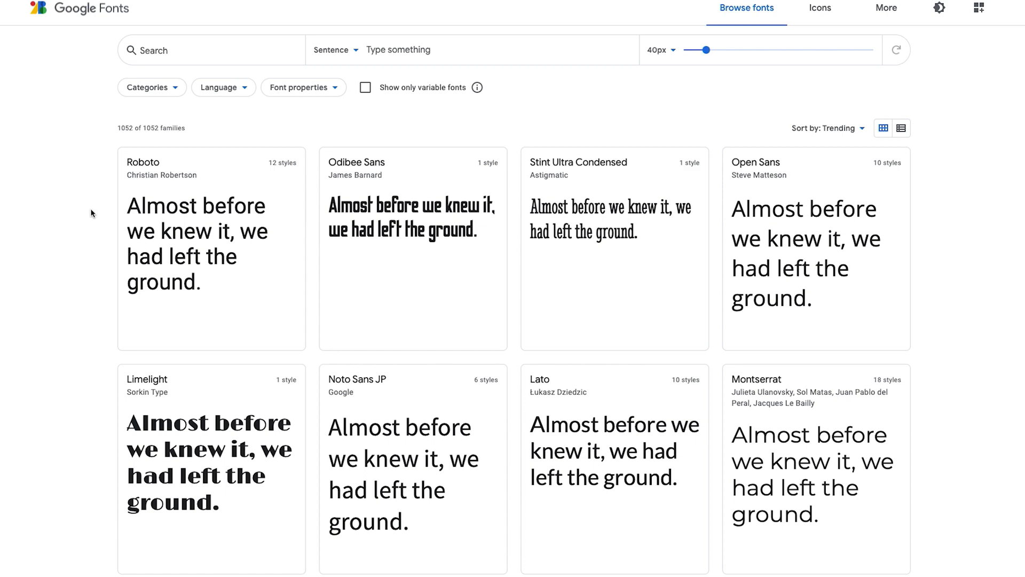
{"action": "scroll", "coordinate": [107, 232], "scroll_direction": "down", "scroll_amount": 5}
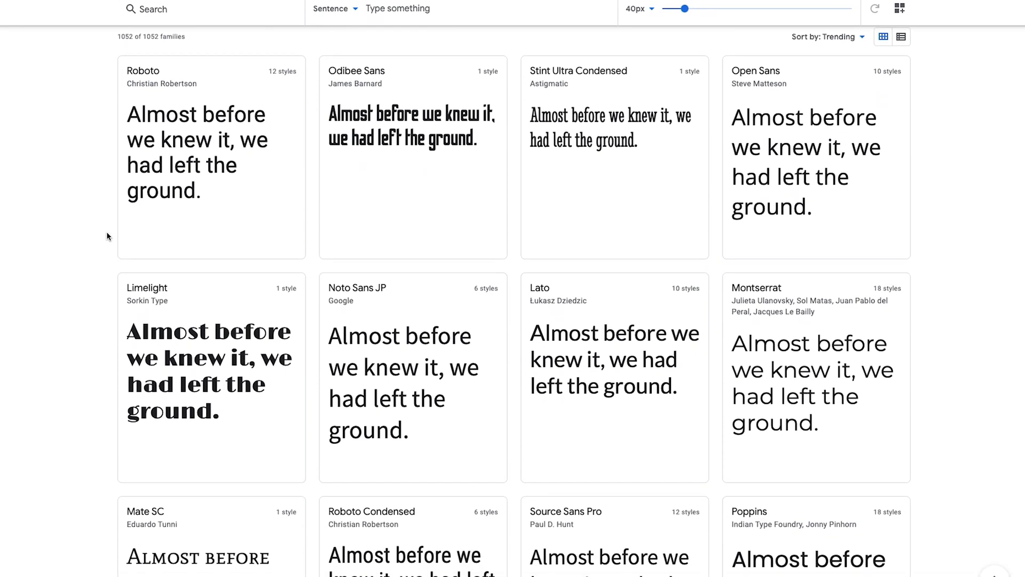
{"action": "scroll", "coordinate": [107, 236], "scroll_direction": "down", "scroll_amount": 2}
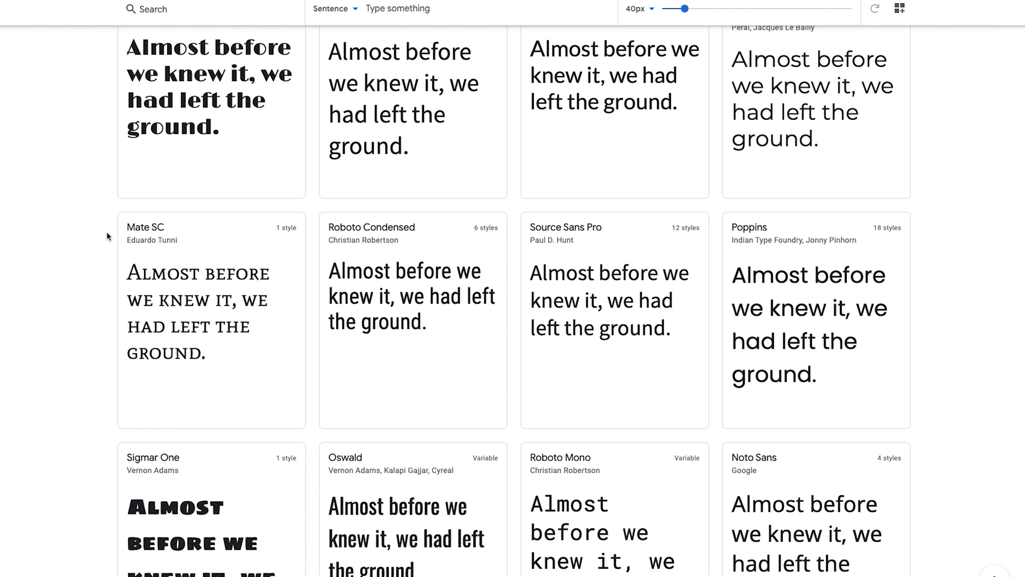
{"action": "scroll", "coordinate": [106, 236], "scroll_direction": "down", "scroll_amount": 2}
{"action": "scroll", "coordinate": [107, 236], "scroll_direction": "down", "scroll_amount": 4}
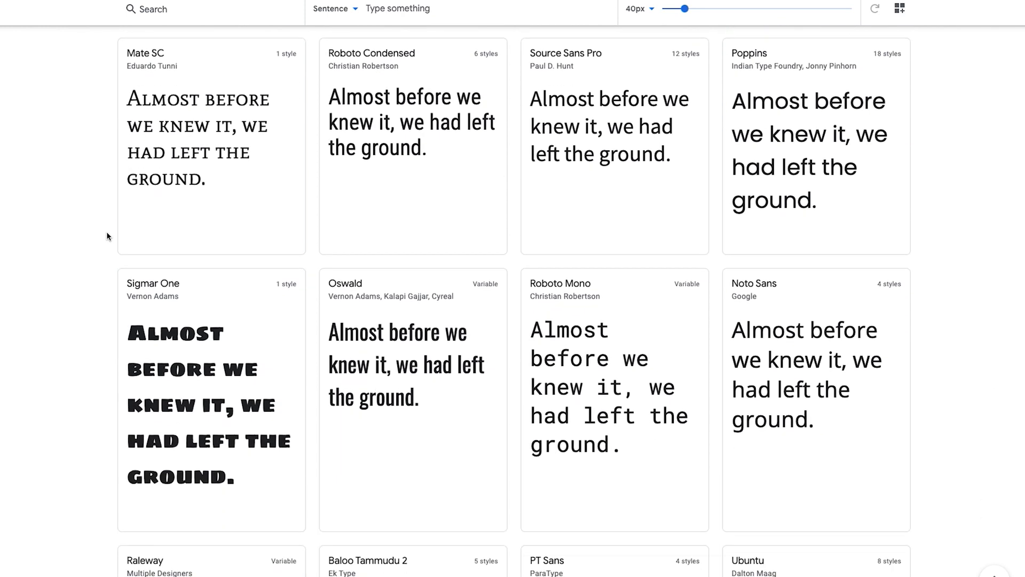
{"action": "scroll", "coordinate": [106, 236], "scroll_direction": "up", "scroll_amount": 6}
{"action": "scroll", "coordinate": [106, 236], "scroll_direction": "up", "scroll_amount": 6}
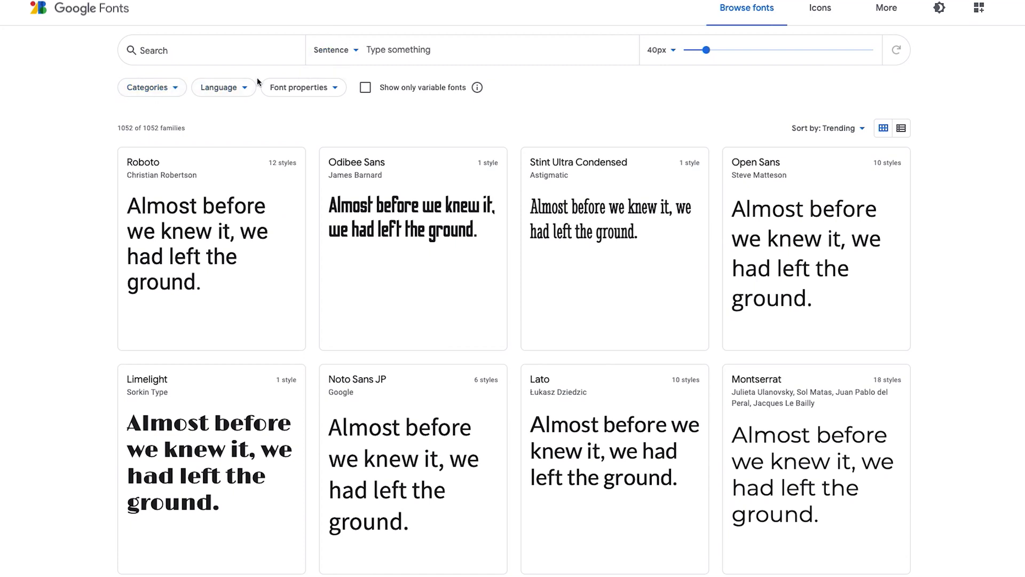
Uncheck Serif, Display, Handwriting and Monospace categories, then scroll the remaining Sans Serif fonts
{"action": "left_click", "coordinate": [165, 91]}
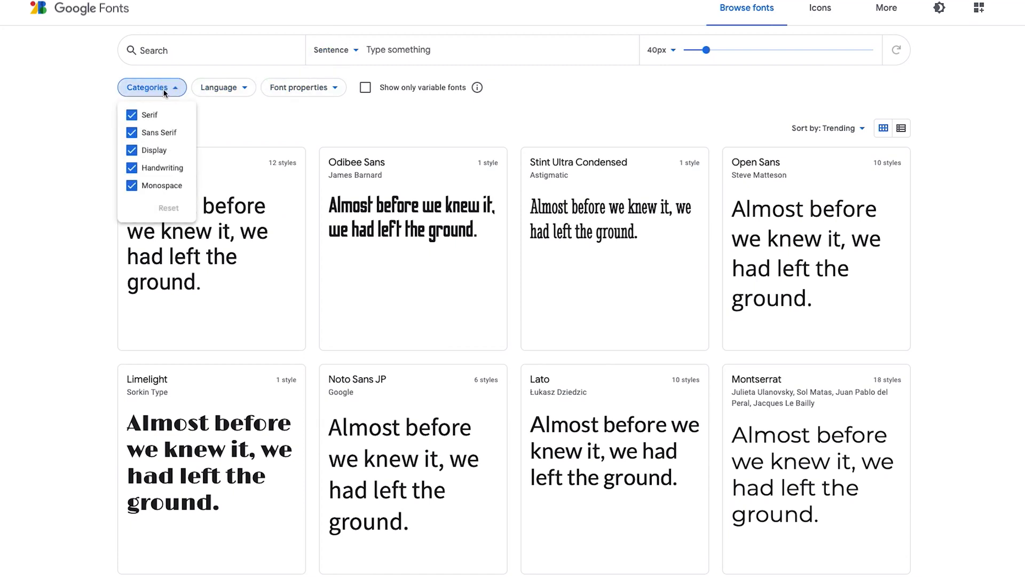
{"action": "left_click", "coordinate": [150, 117]}
{"action": "left_click", "coordinate": [153, 151]}
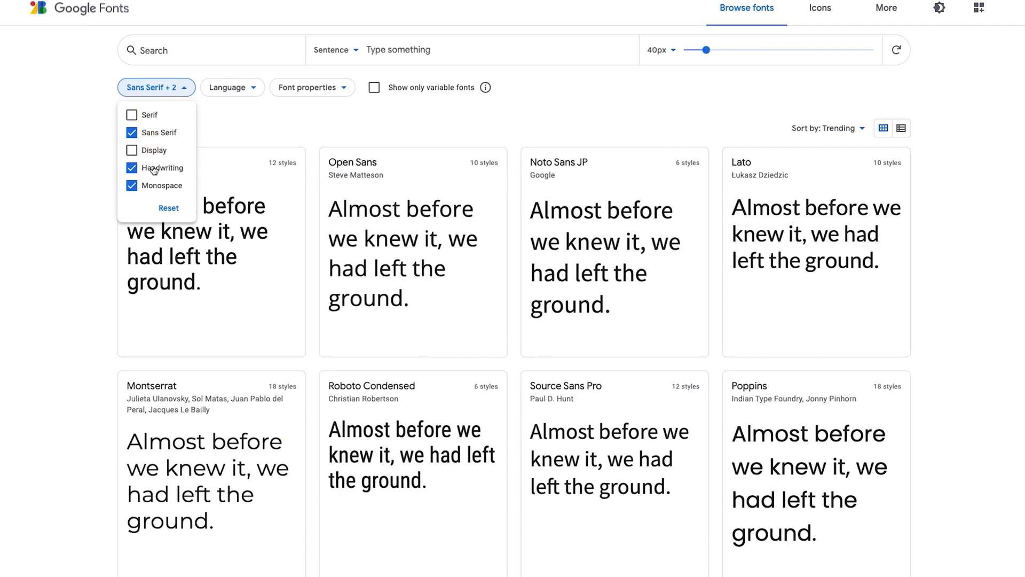
{"action": "left_click", "coordinate": [153, 168]}
{"action": "left_click", "coordinate": [155, 186]}
{"action": "left_click", "coordinate": [81, 145]}
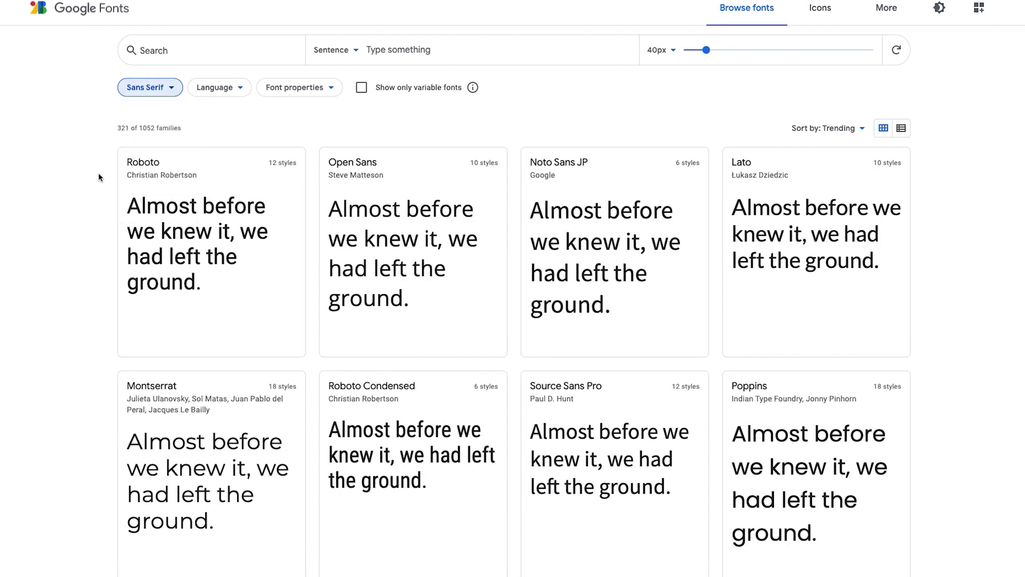
{"action": "scroll", "coordinate": [114, 219], "scroll_direction": "down", "scroll_amount": 3}
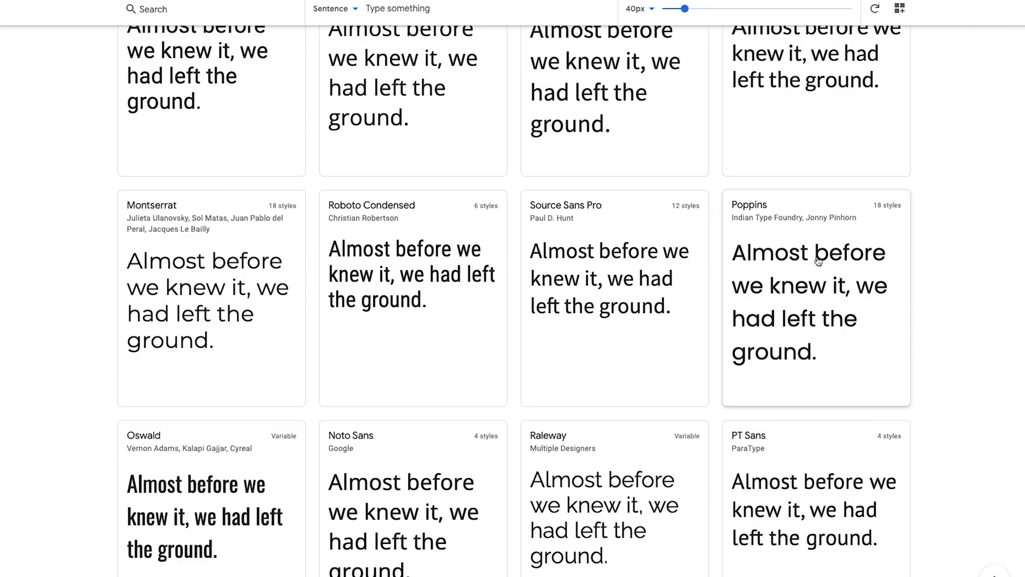
{"action": "scroll", "coordinate": [683, 287], "scroll_direction": "down", "scroll_amount": 3}
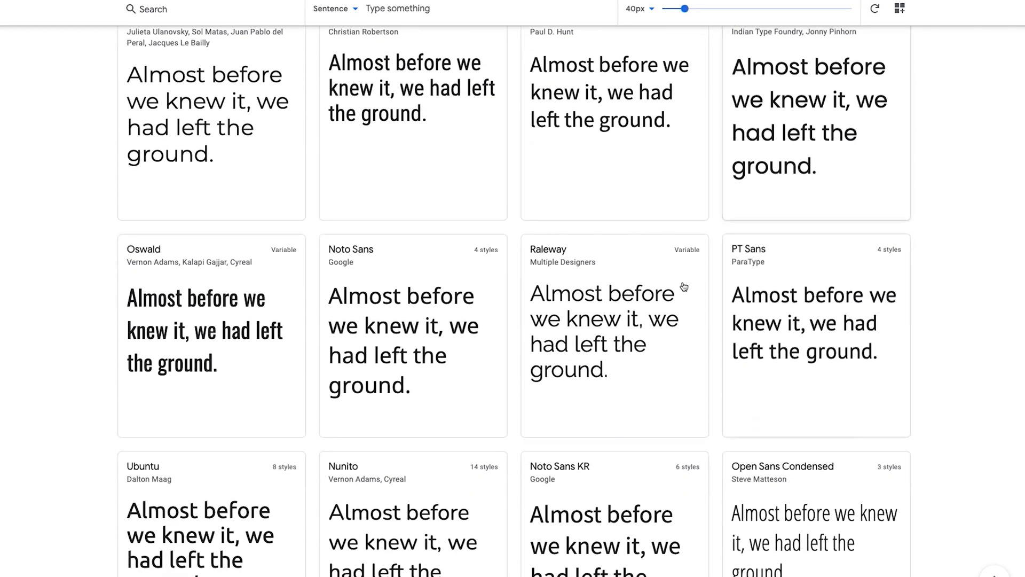
{"action": "scroll", "coordinate": [421, 337], "scroll_direction": "down", "scroll_amount": 2}
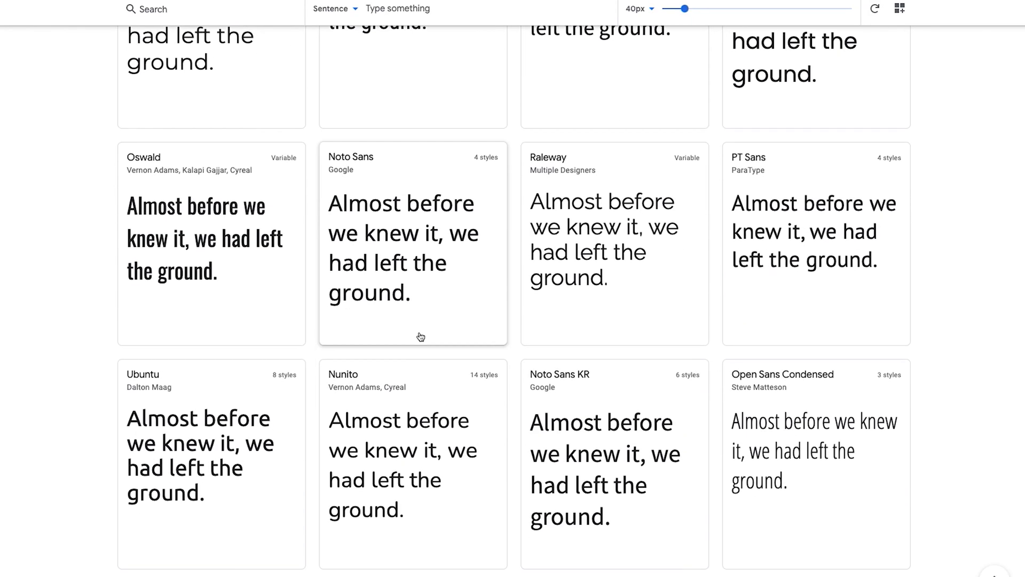
{"action": "scroll", "coordinate": [267, 373], "scroll_direction": "down", "scroll_amount": 2}
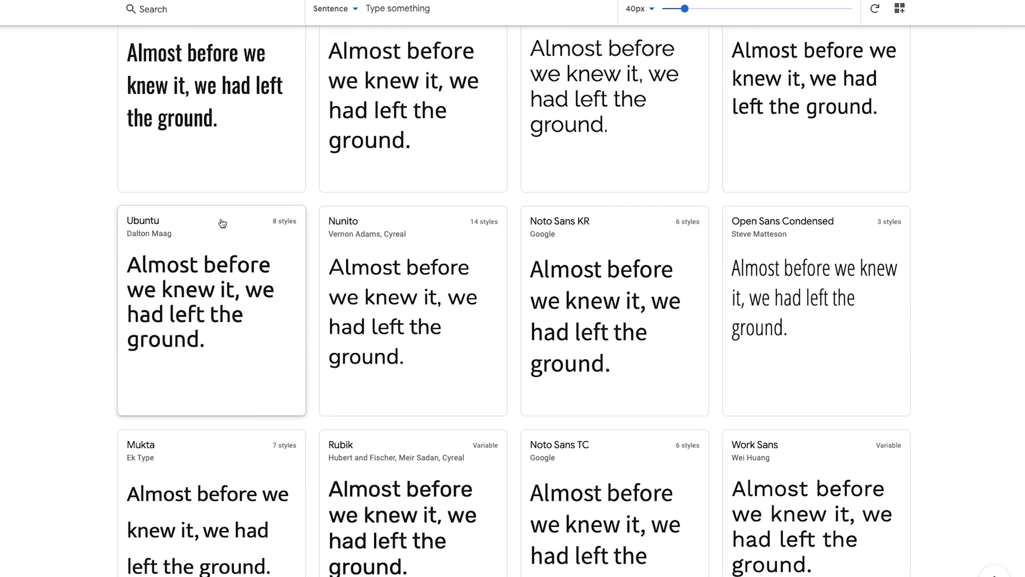
{"action": "scroll", "coordinate": [222, 223], "scroll_direction": "down", "scroll_amount": 2}
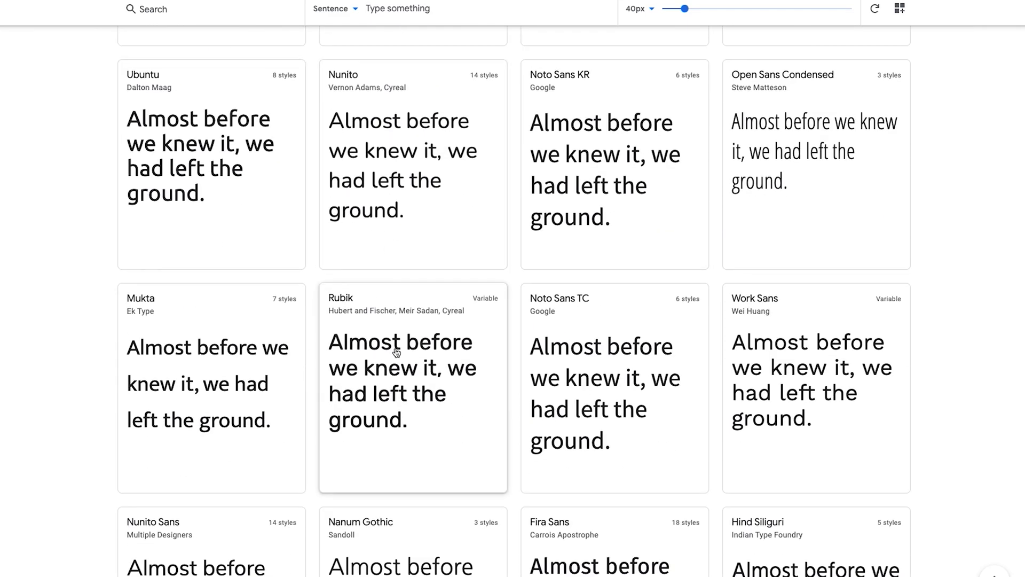
{"action": "scroll", "coordinate": [396, 352], "scroll_direction": "down", "scroll_amount": 4}
{"action": "scroll", "coordinate": [396, 352], "scroll_direction": "down", "scroll_amount": 4}
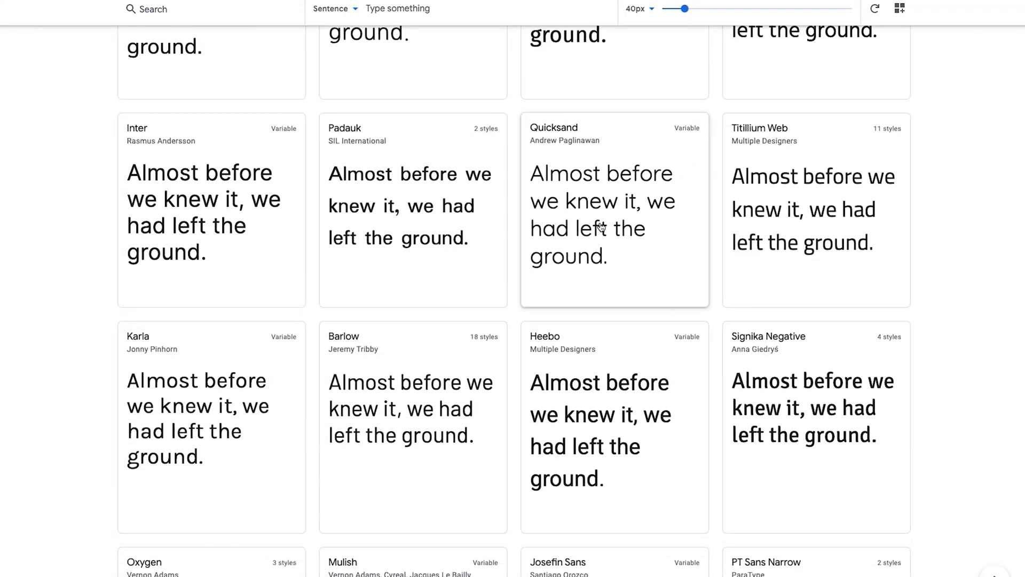
Open Quicksand's page and preview its Lato pairing, swapping heading and body roles and back
{"action": "left_click", "coordinate": [559, 139]}
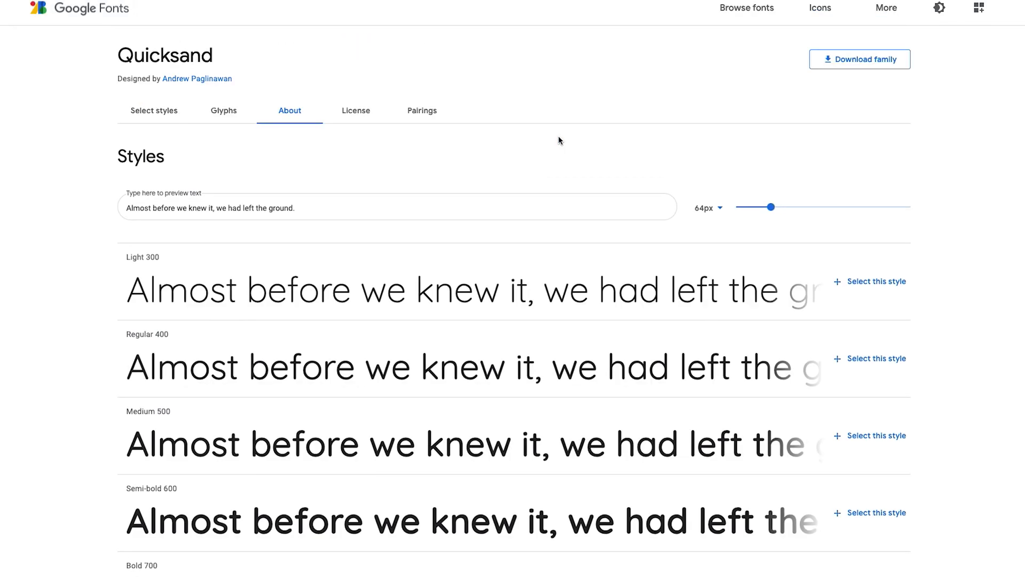
{"action": "scroll", "coordinate": [434, 305], "scroll_direction": "down", "scroll_amount": 5}
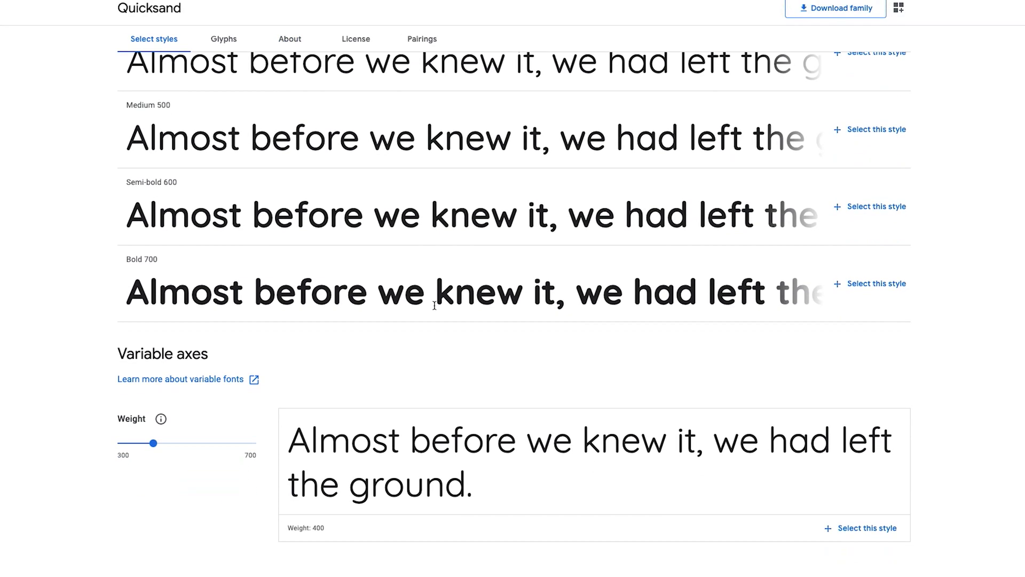
{"action": "scroll", "coordinate": [434, 306], "scroll_direction": "down", "scroll_amount": 15}
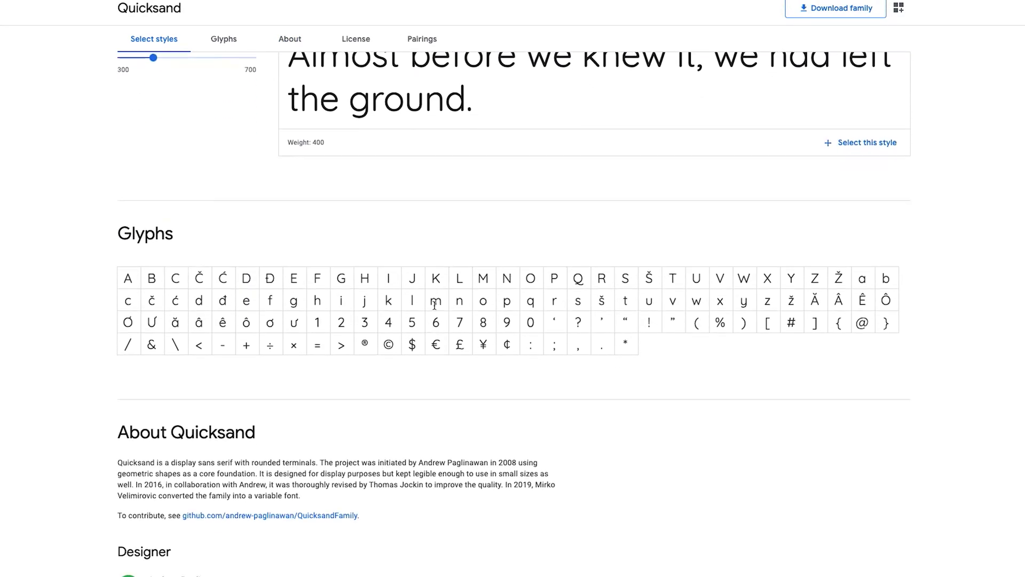
{"action": "scroll", "coordinate": [176, 380], "scroll_direction": "down", "scroll_amount": 3}
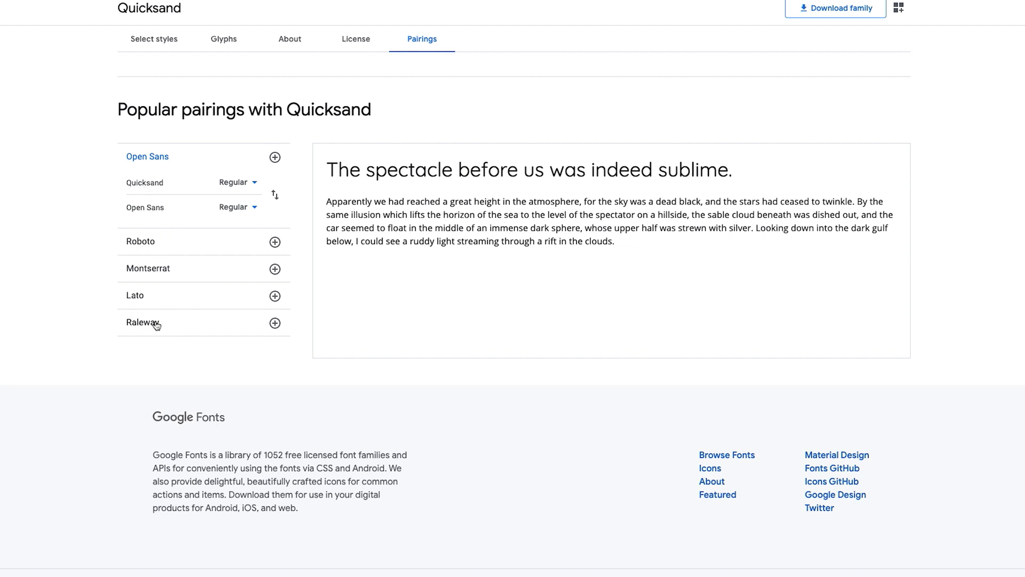
{"action": "left_click", "coordinate": [147, 298]}
{"action": "left_click", "coordinate": [275, 276]}
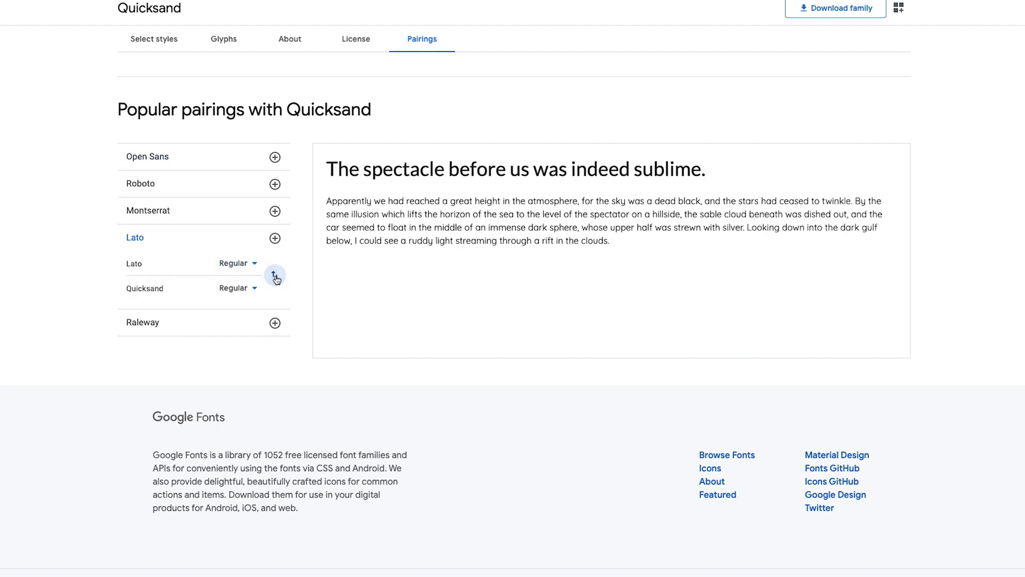
{"action": "left_click", "coordinate": [275, 276]}
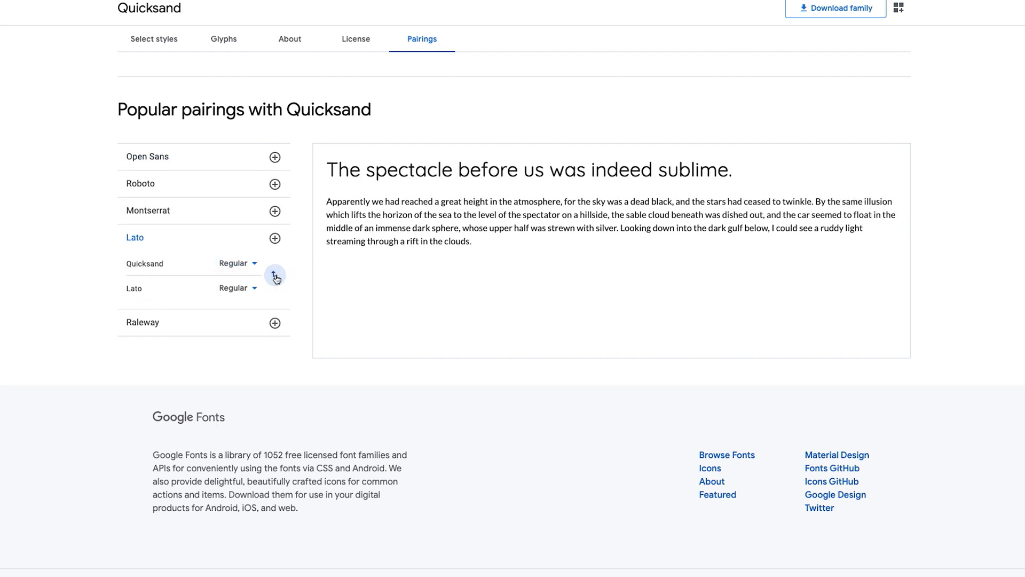
{"action": "scroll", "coordinate": [276, 278], "scroll_direction": "up", "scroll_amount": 15}
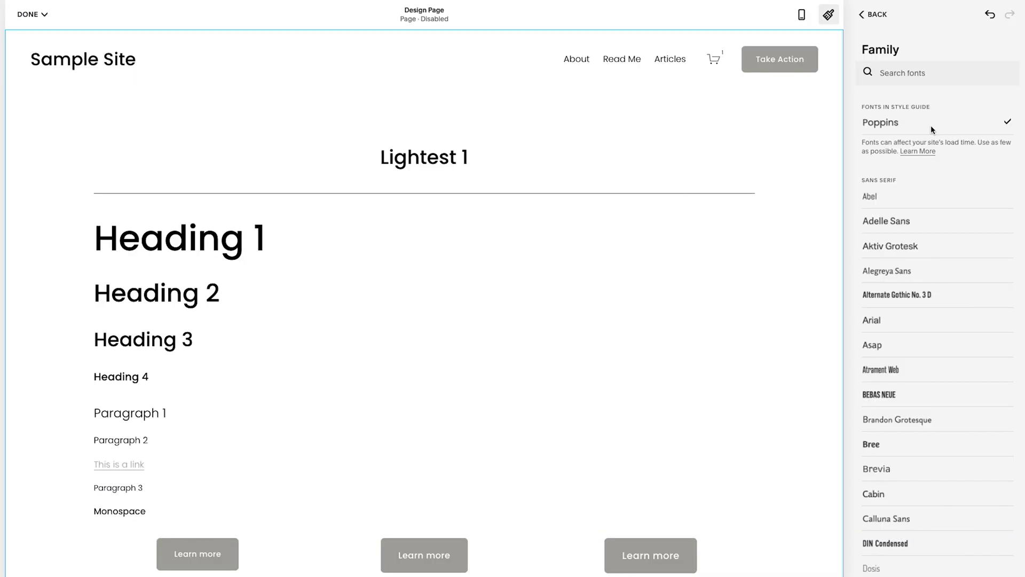
Search the heading font families for 'serif' and apply PT Serif
{"action": "left_click", "coordinate": [924, 71]}
{"action": "type", "text": "sans serif"}
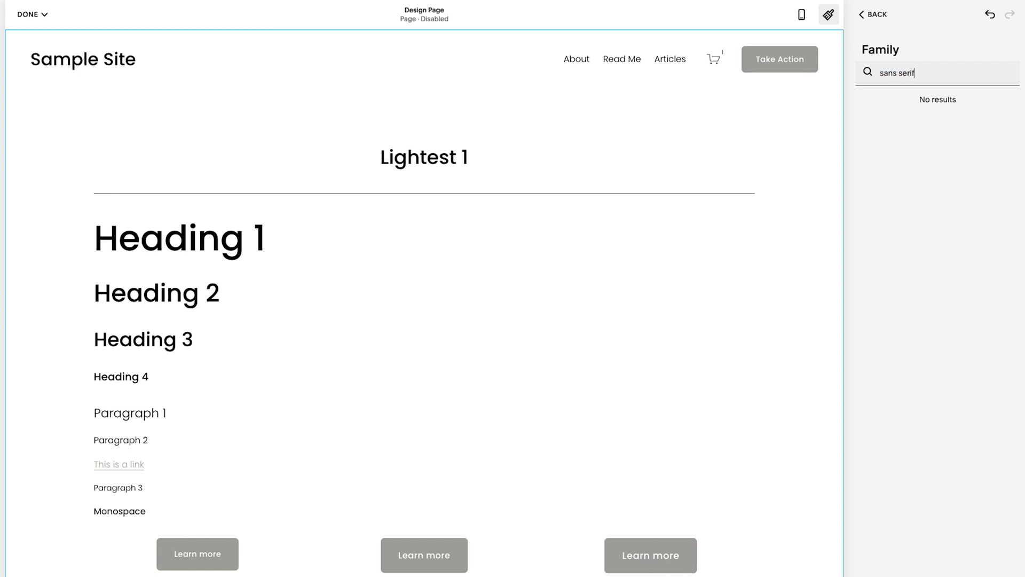
{"action": "key", "text": "ctrl+a"}
{"action": "type", "text": "serif"}
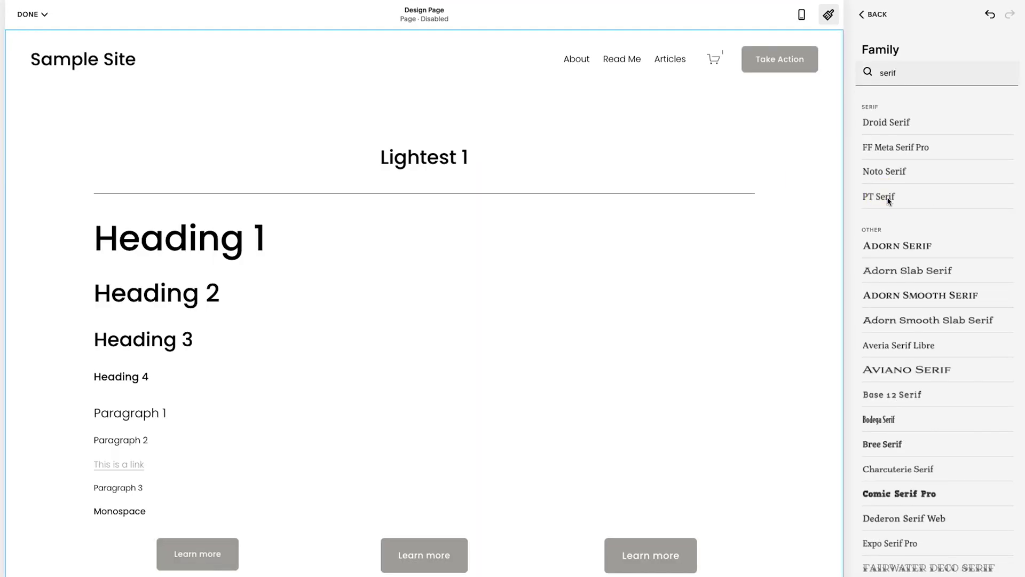
{"action": "left_click", "coordinate": [889, 201]}
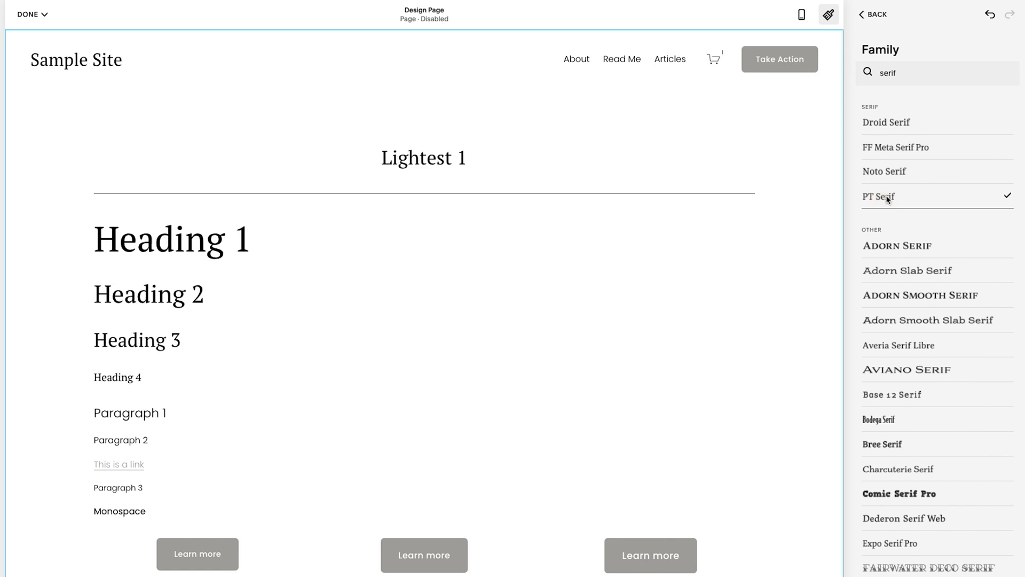
Set the heading font weight to 700 and return to the Fonts overview
{"action": "left_click", "coordinate": [876, 15]}
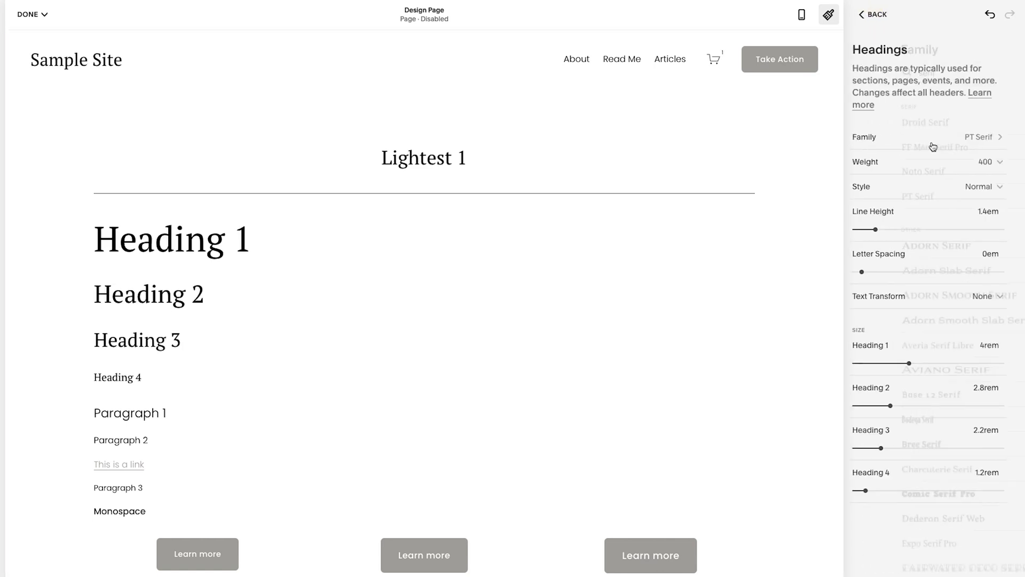
{"action": "left_click", "coordinate": [889, 163]}
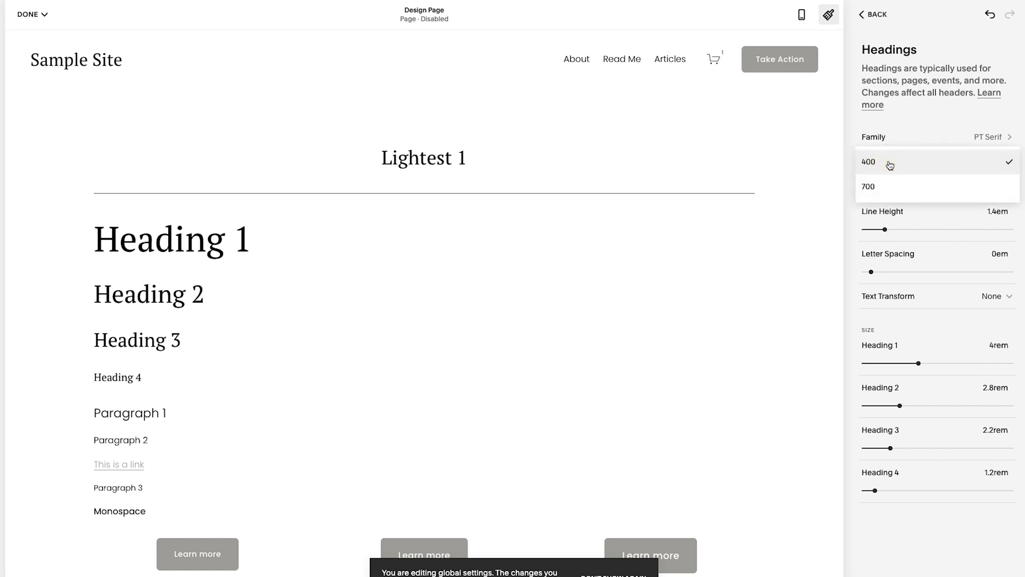
{"action": "left_click", "coordinate": [891, 188]}
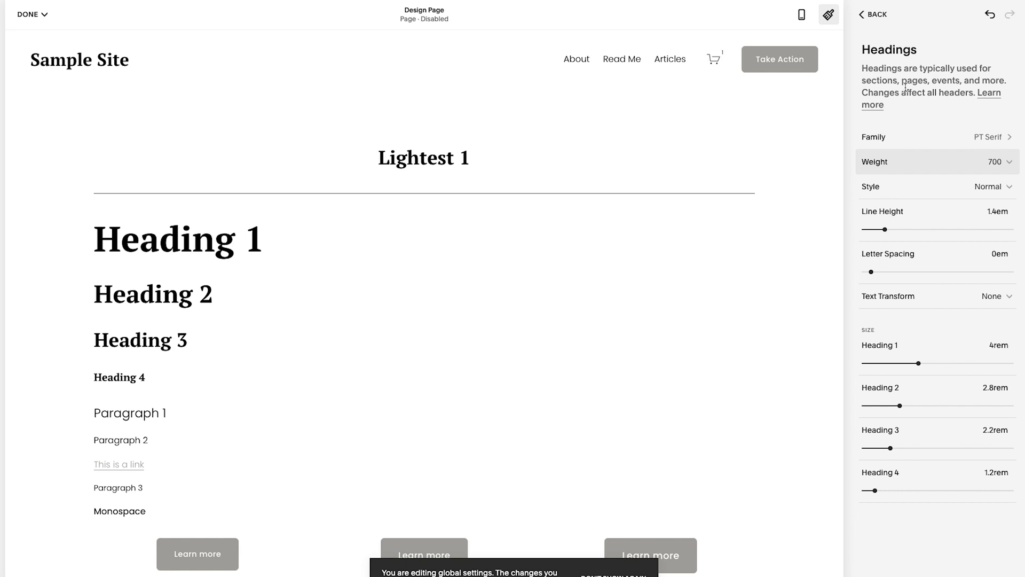
{"action": "left_click", "coordinate": [878, 14]}
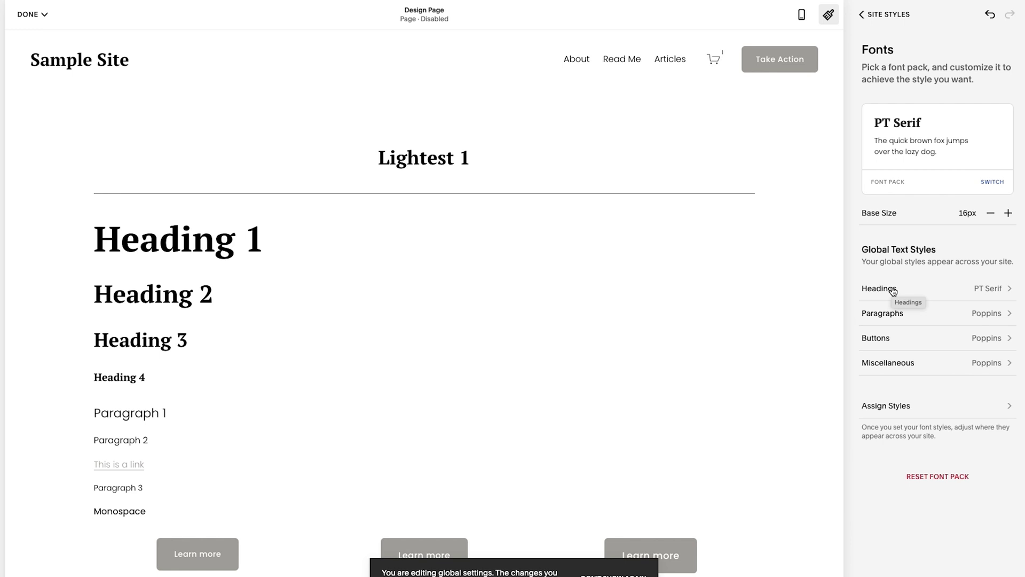
Switch the site's font pack to Work Sans
{"action": "left_click", "coordinate": [992, 181]}
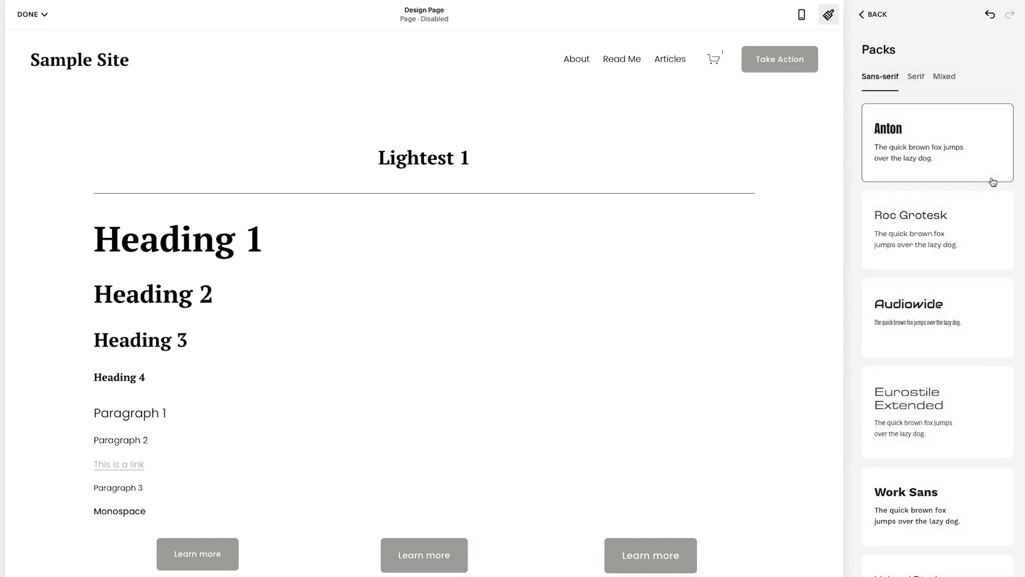
{"action": "scroll", "coordinate": [944, 228], "scroll_direction": "down", "scroll_amount": 5}
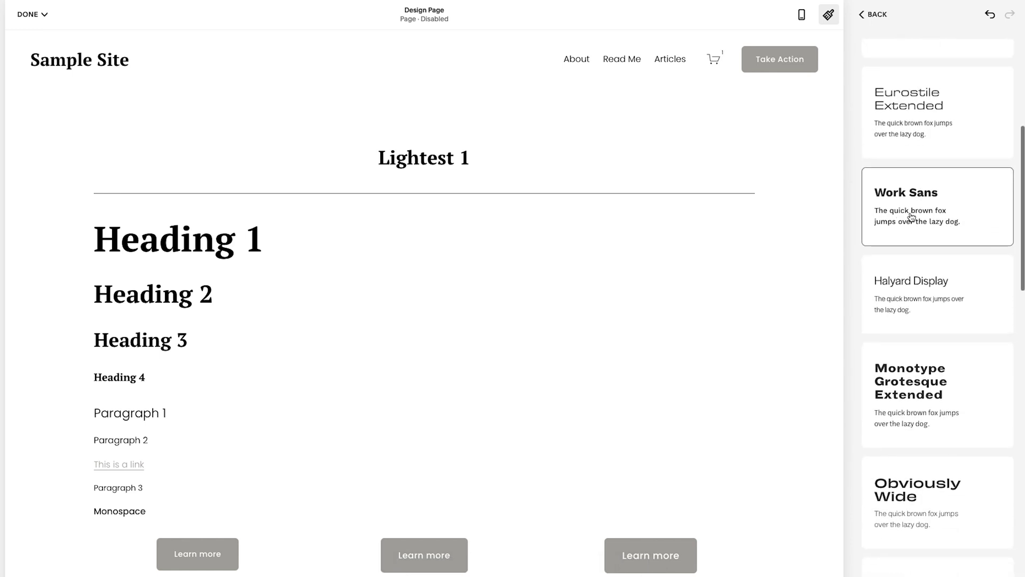
{"action": "left_click", "coordinate": [928, 216]}
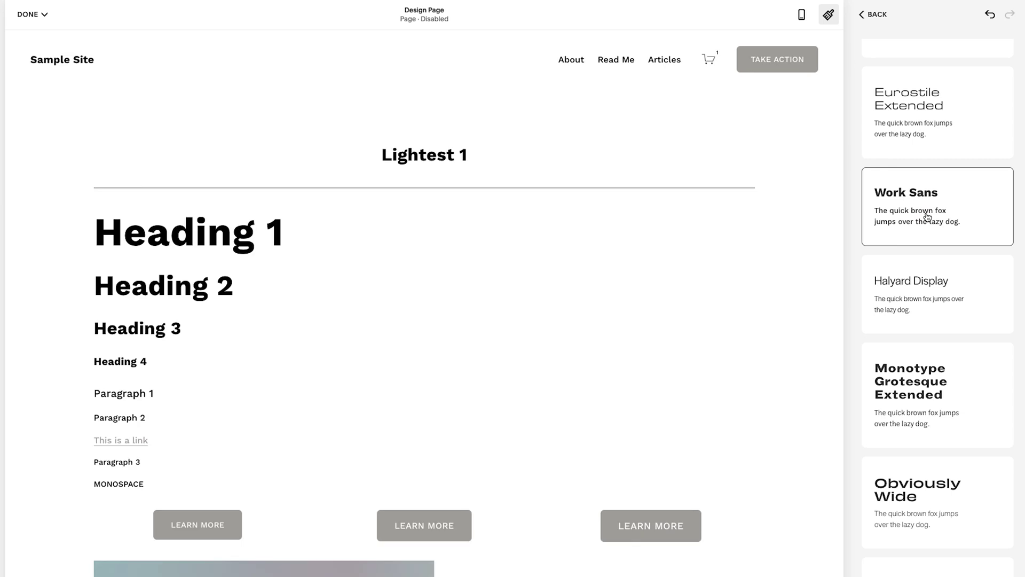
{"action": "left_click", "coordinate": [874, 14]}
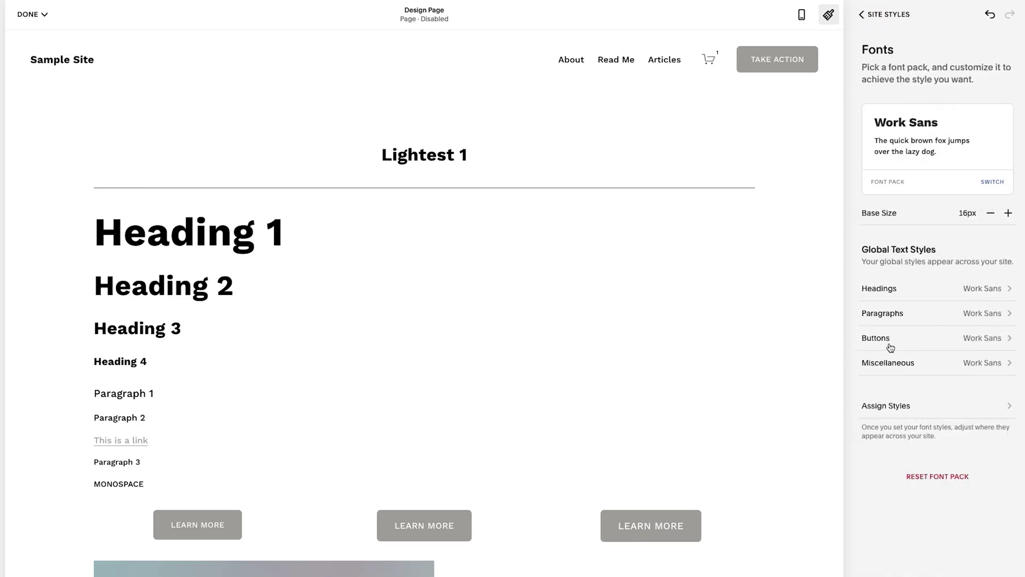
Open the Paragraphs font Family list and browse all fonts
{"action": "left_click", "coordinate": [895, 315]}
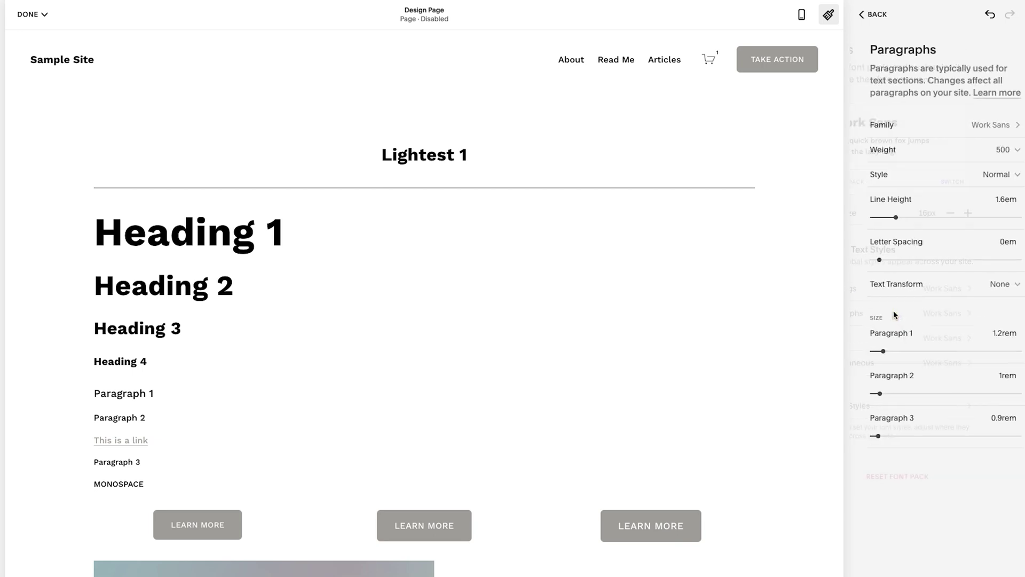
{"action": "left_click", "coordinate": [950, 120]}
{"action": "left_click", "coordinate": [914, 137]}
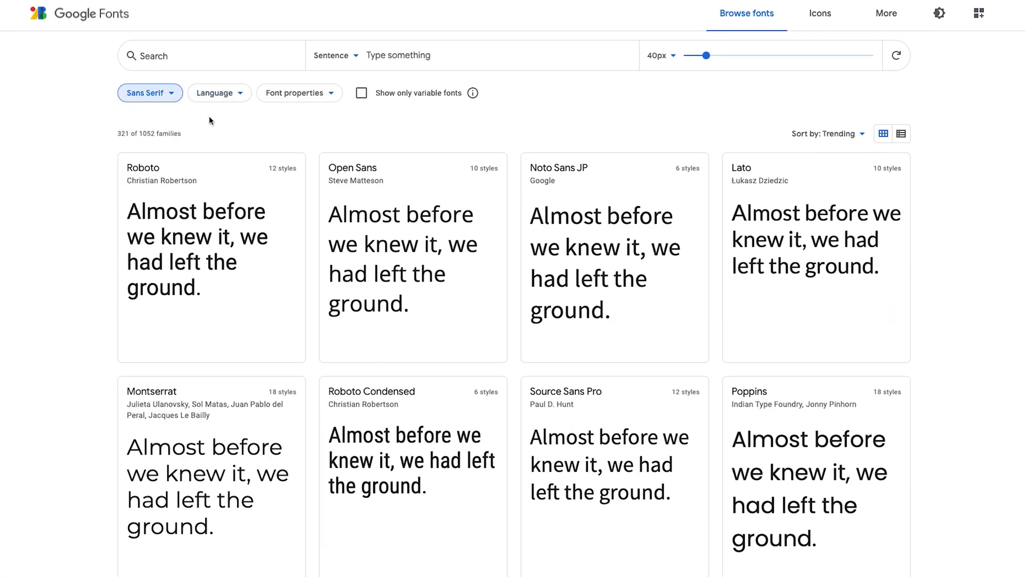
Clear the Sans Serif filter, search Google Fonts for 'work s', and reset all categories
{"action": "left_click", "coordinate": [178, 87]}
{"action": "left_click", "coordinate": [132, 132]}
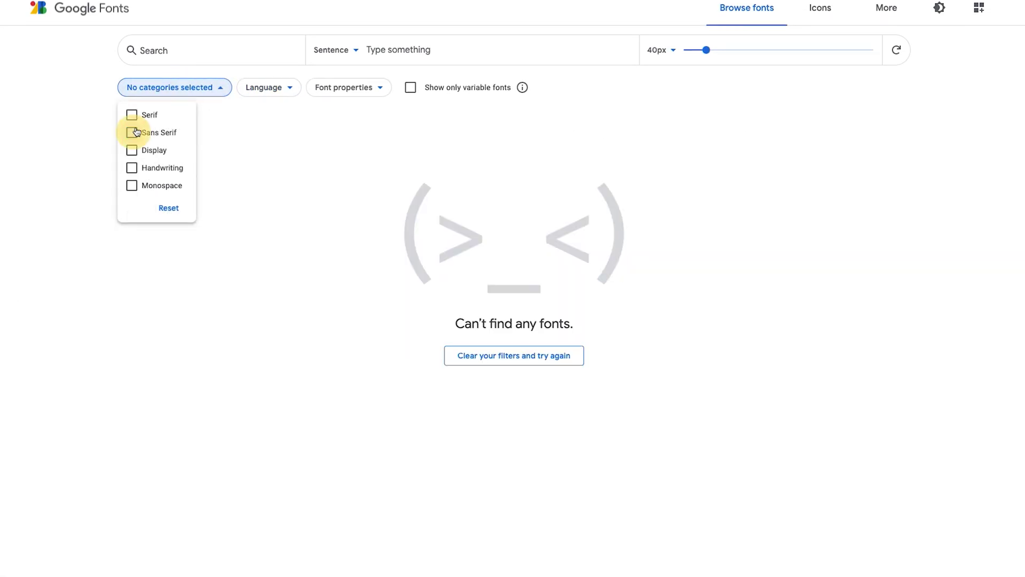
{"action": "left_click", "coordinate": [183, 44]}
{"action": "type", "text": "work sans"}
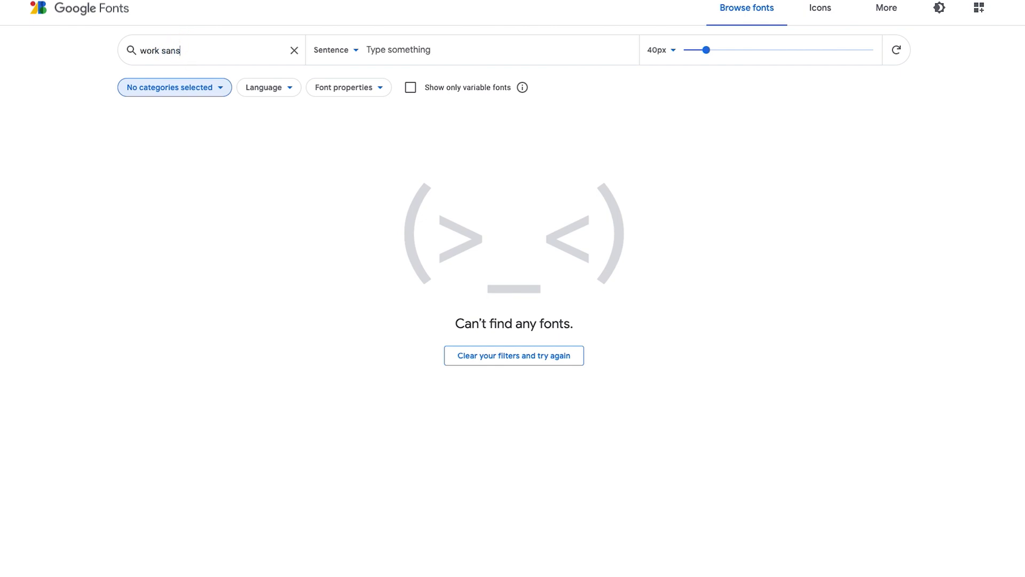
{"action": "left_click", "coordinate": [170, 87]}
{"action": "left_click", "coordinate": [169, 208]}
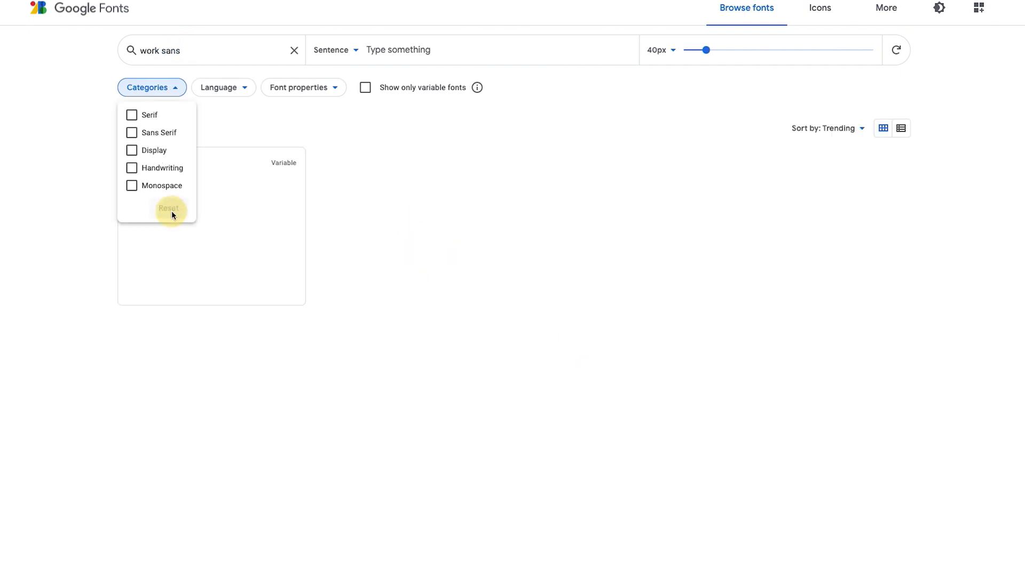
{"action": "left_click", "coordinate": [84, 130]}
Open the Work Sans family page and preview its pairing with Open Sans
{"action": "left_click", "coordinate": [217, 220]}
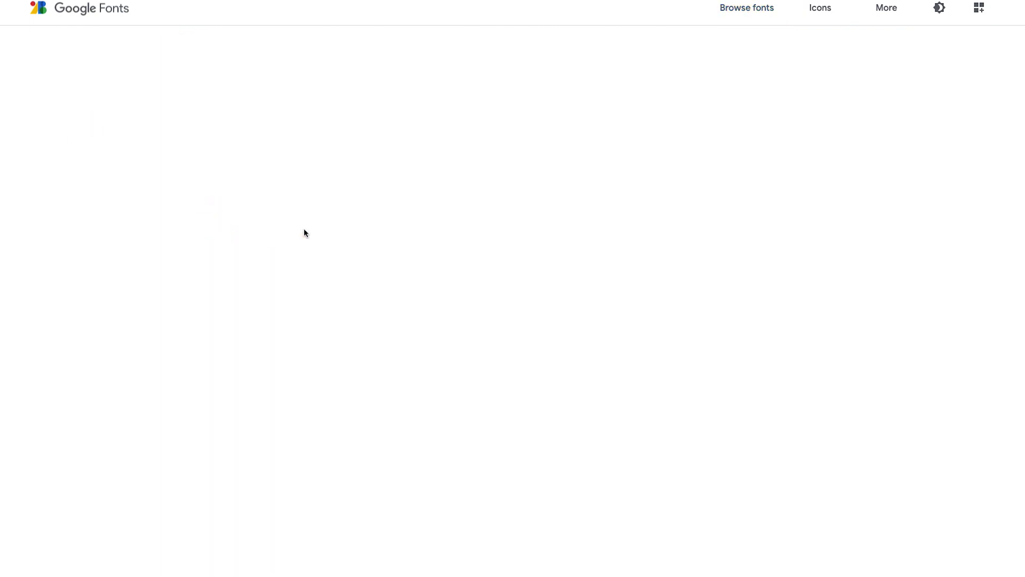
{"action": "scroll", "coordinate": [320, 236], "scroll_direction": "down", "scroll_amount": 15}
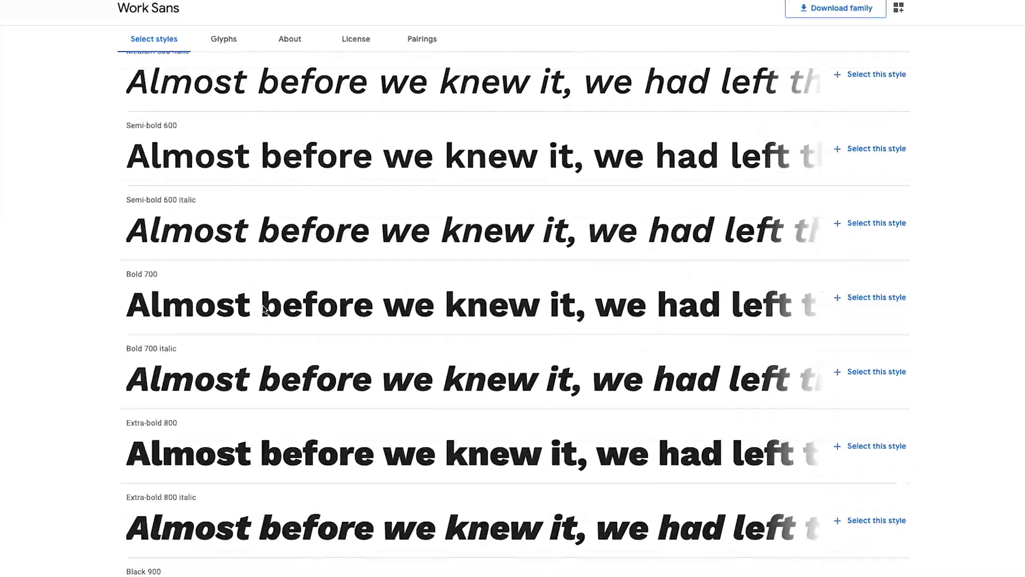
{"action": "scroll", "coordinate": [262, 308], "scroll_direction": "down", "scroll_amount": 20}
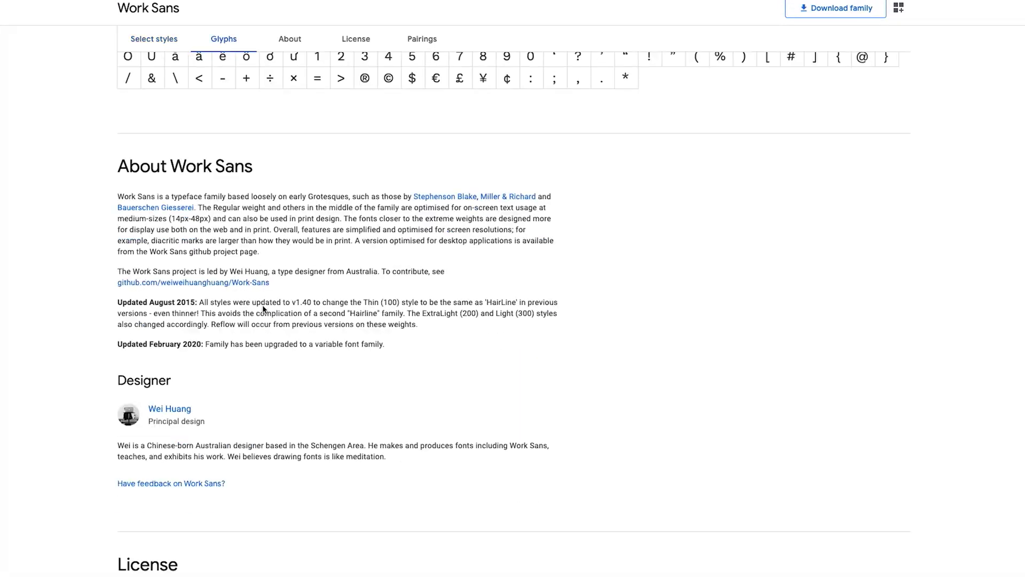
{"action": "scroll", "coordinate": [263, 308], "scroll_direction": "down", "scroll_amount": 8}
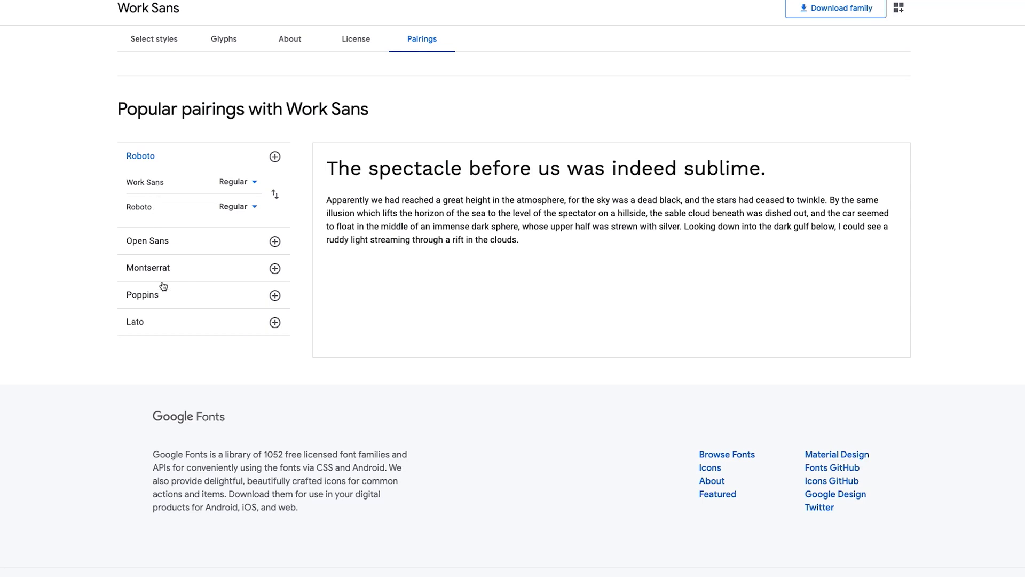
{"action": "left_click", "coordinate": [156, 241]}
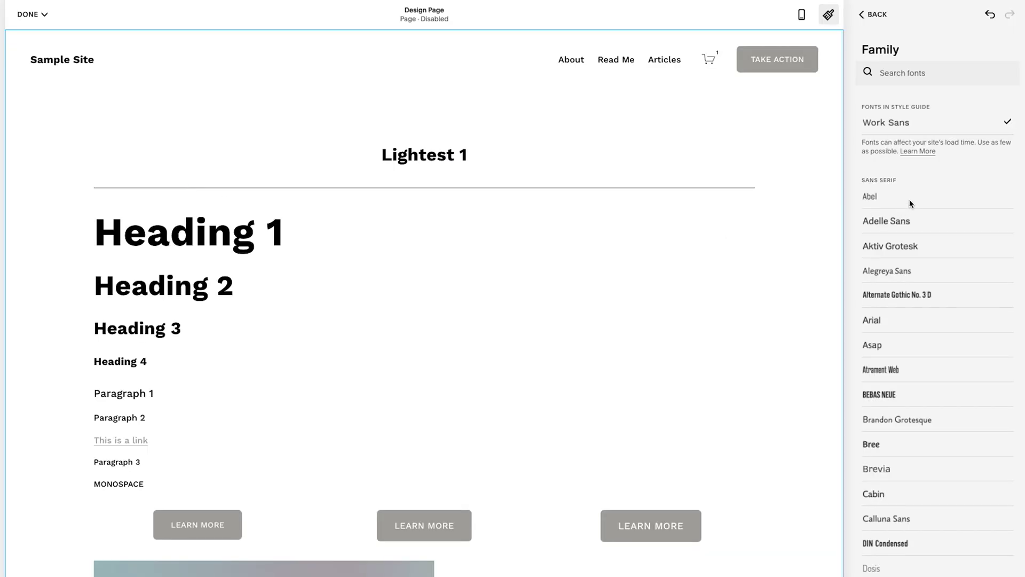
Switch paragraph text to Open Sans at weight 400, briefly trying 300 first
{"action": "left_click", "coordinate": [891, 73]}
{"action": "type", "text": "open san"}
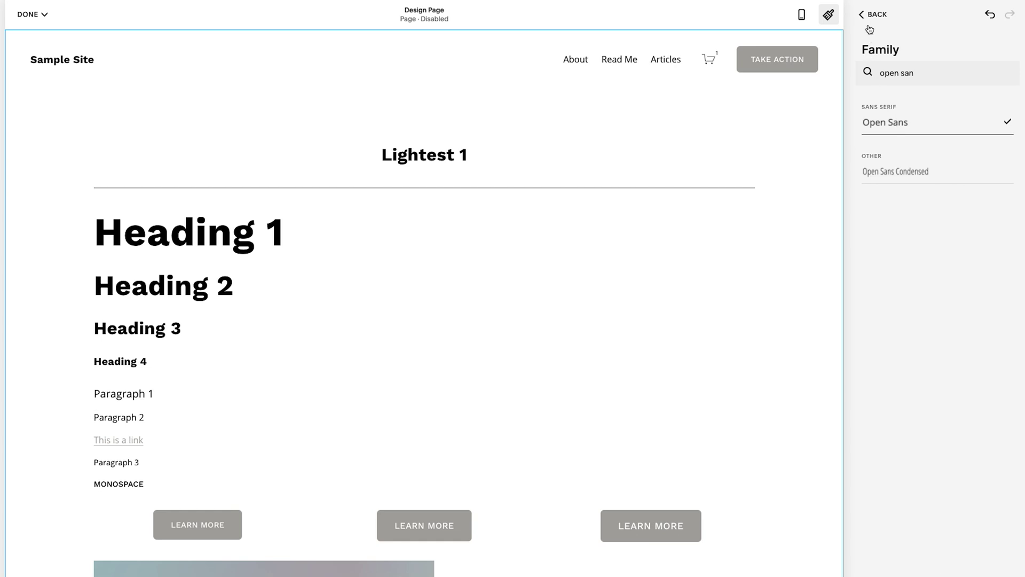
{"action": "left_click", "coordinate": [871, 14]}
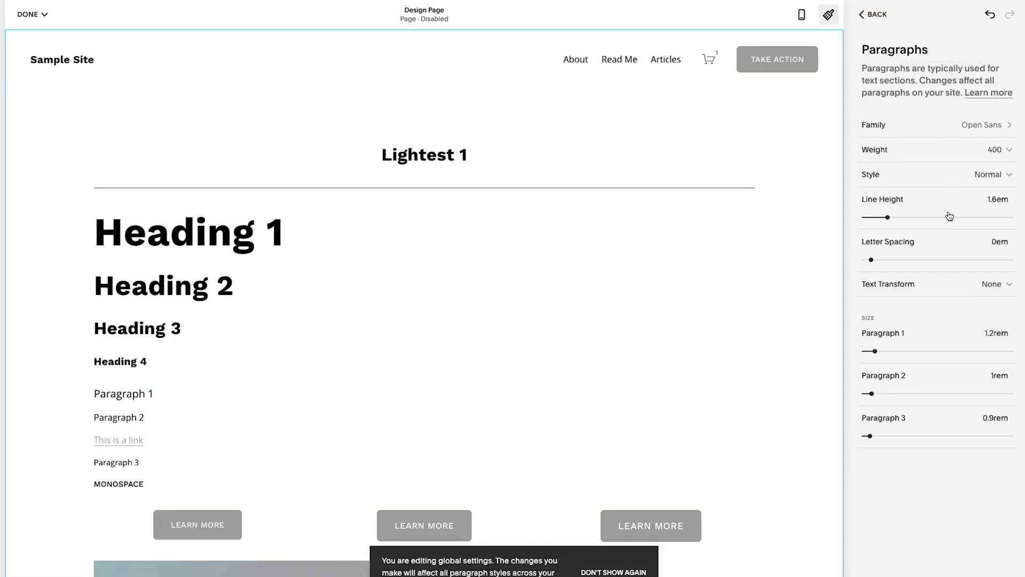
{"action": "left_click", "coordinate": [988, 149]}
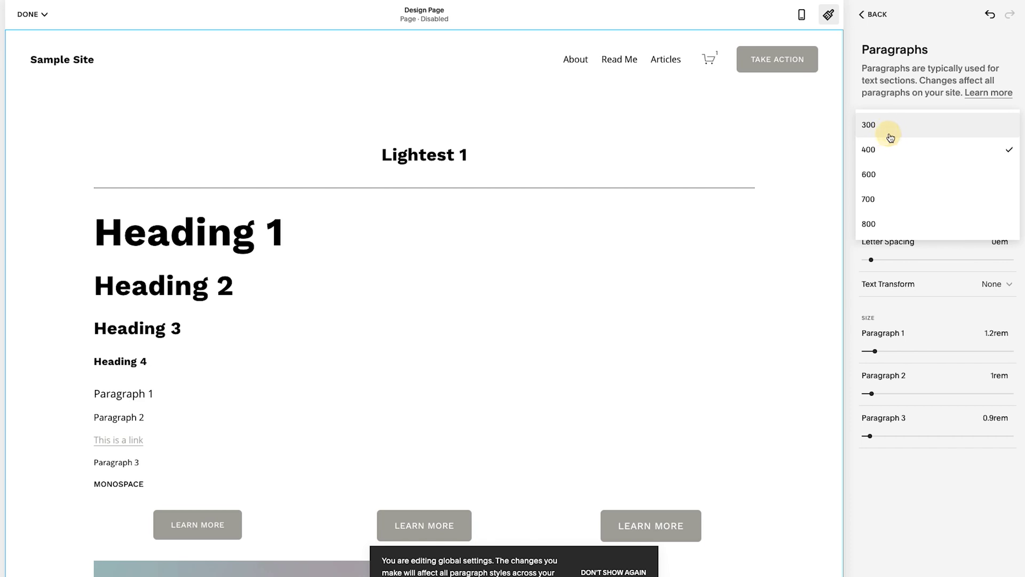
{"action": "left_click", "coordinate": [891, 138]}
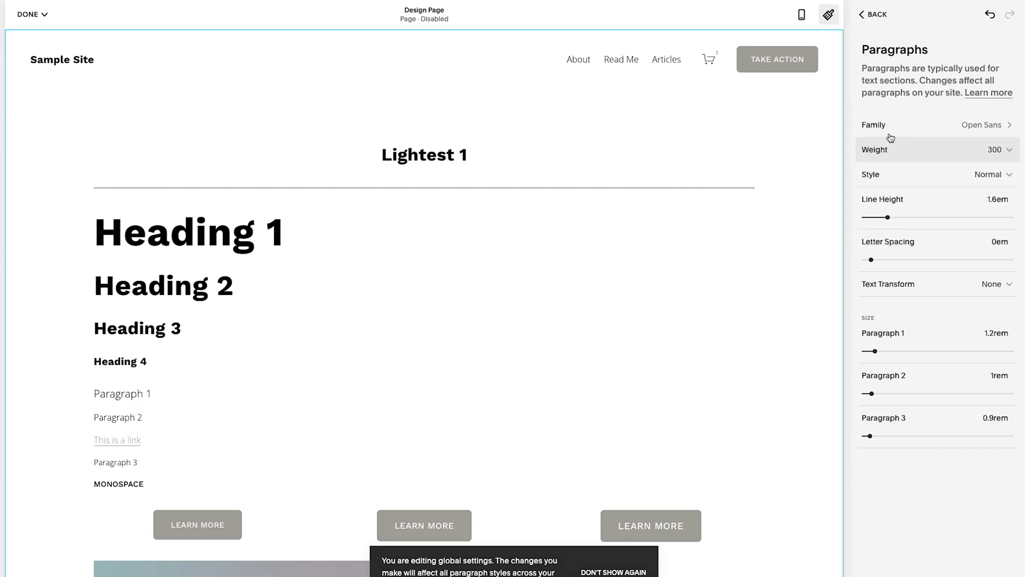
{"action": "left_click", "coordinate": [972, 153]}
{"action": "left_click", "coordinate": [872, 177]}
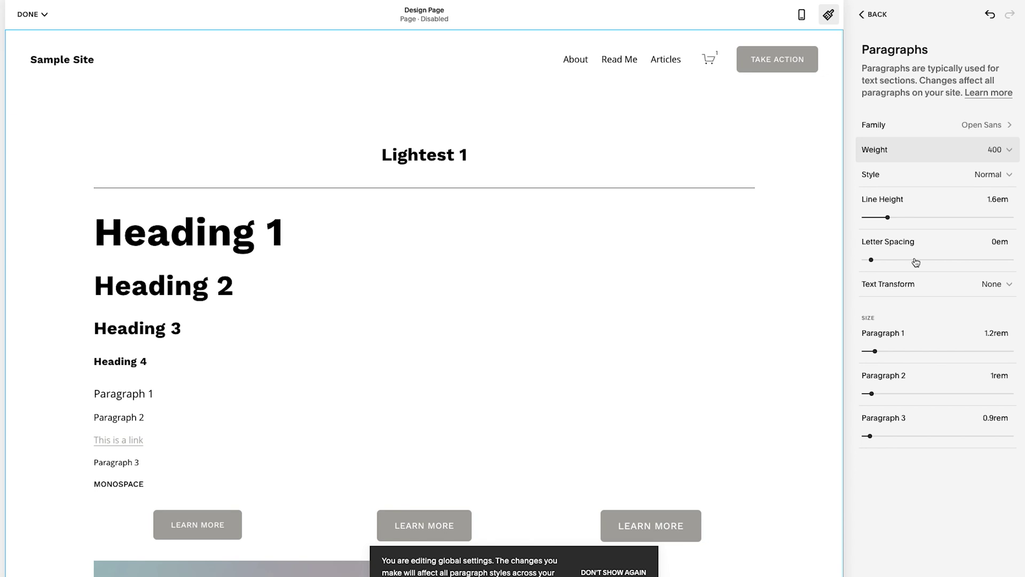
{"action": "left_click", "coordinate": [881, 17]}
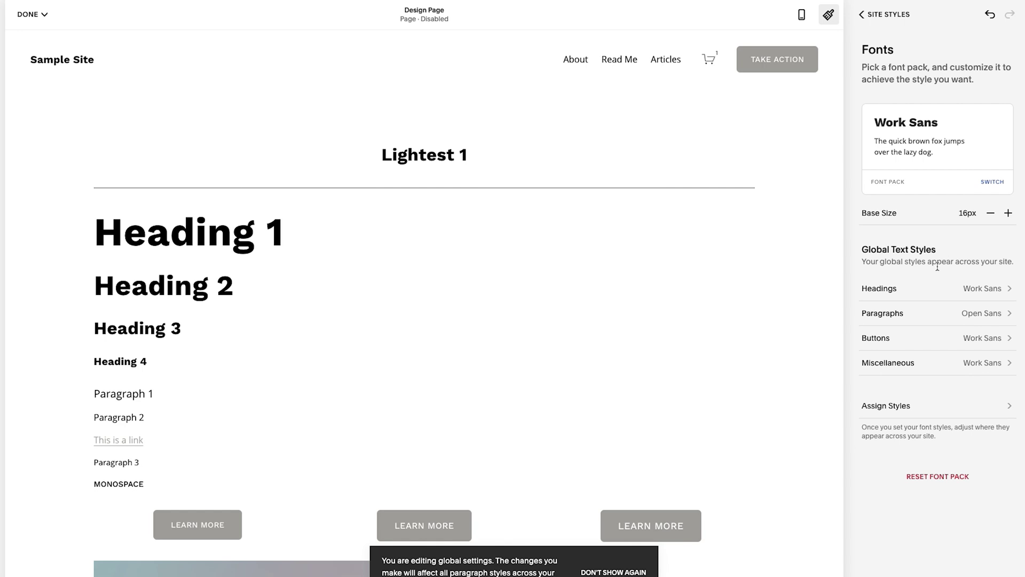
In Headings, keep the Normal style and set letter spacing to 0em
{"action": "left_click", "coordinate": [906, 290]}
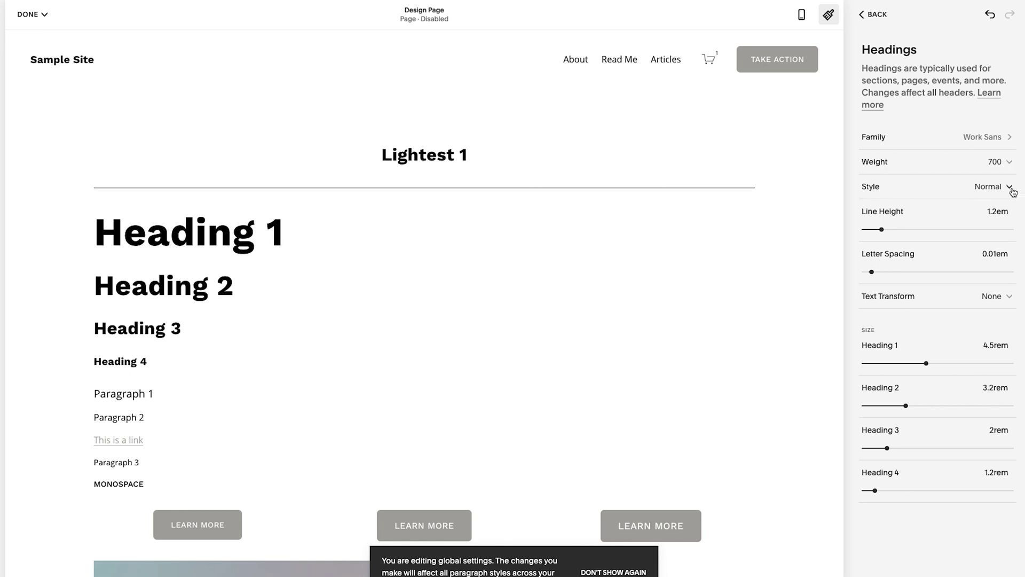
{"action": "left_click", "coordinate": [988, 187]}
{"action": "left_click", "coordinate": [1005, 187]}
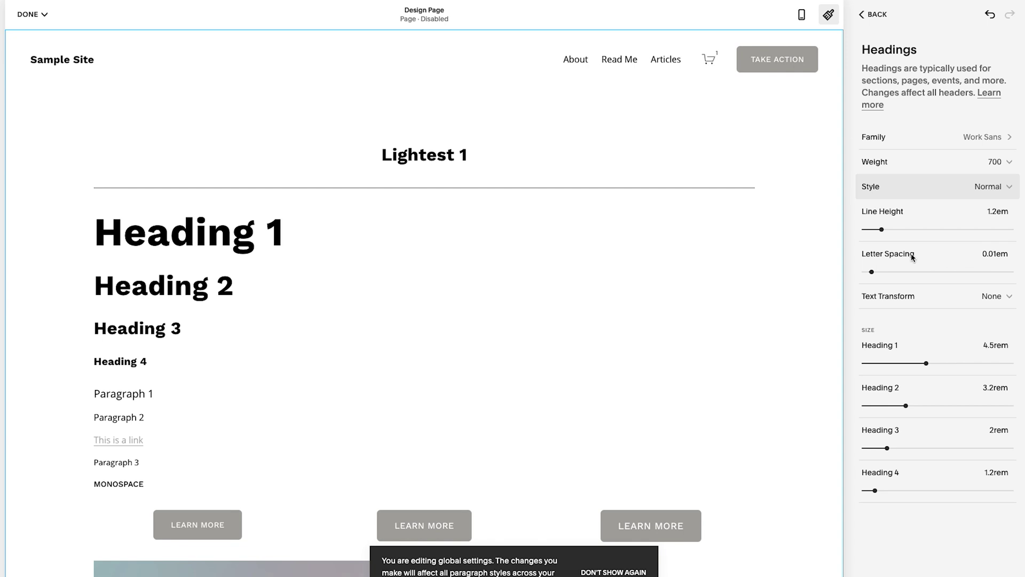
{"action": "left_click", "coordinate": [996, 254]}
{"action": "key", "text": "BackSpace"}
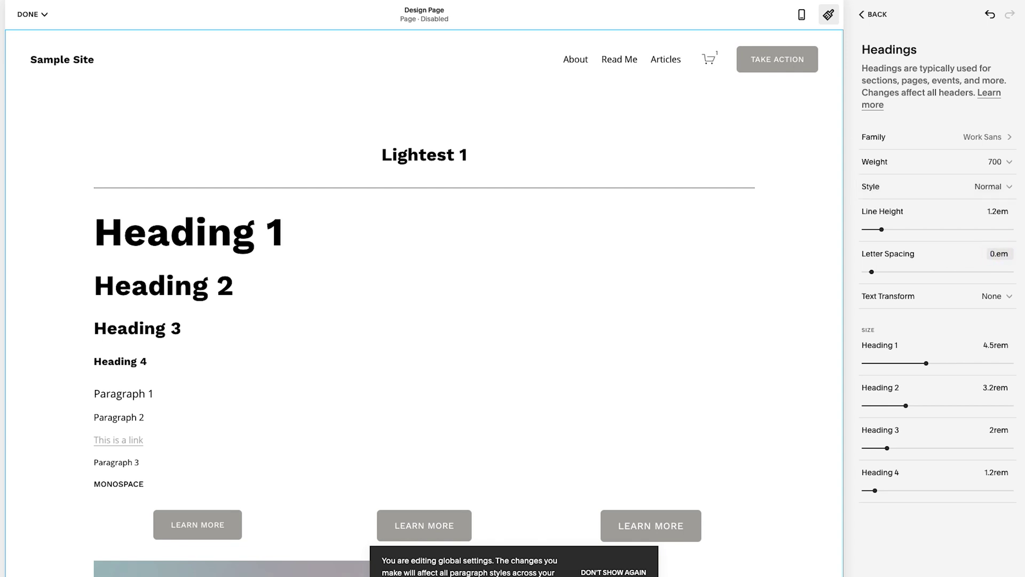
{"action": "key", "text": "Tab"}
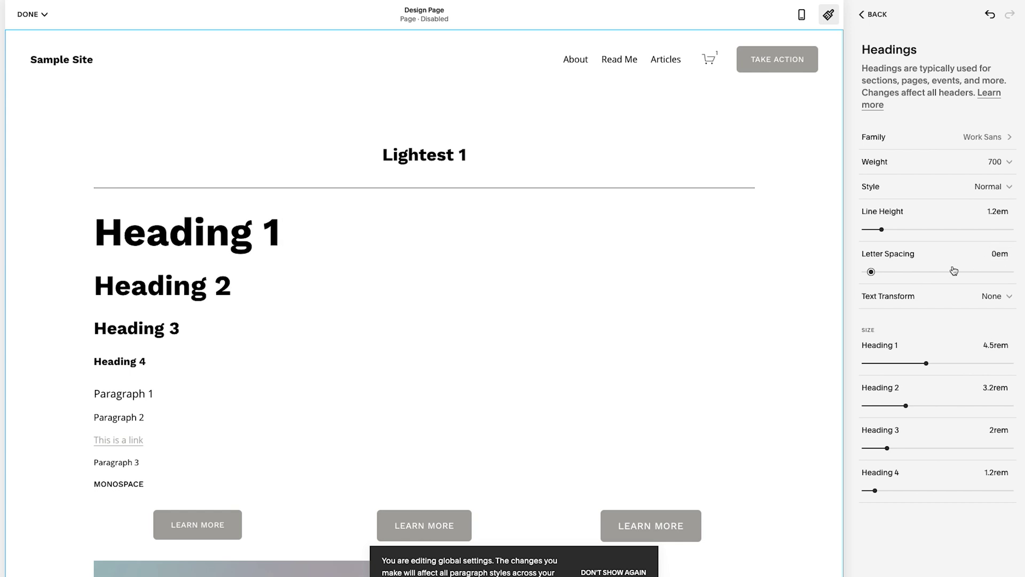
Try heading letter spacing at 0.69em and -0.1em, then re-enter 0em
{"action": "left_click", "coordinate": [918, 270]}
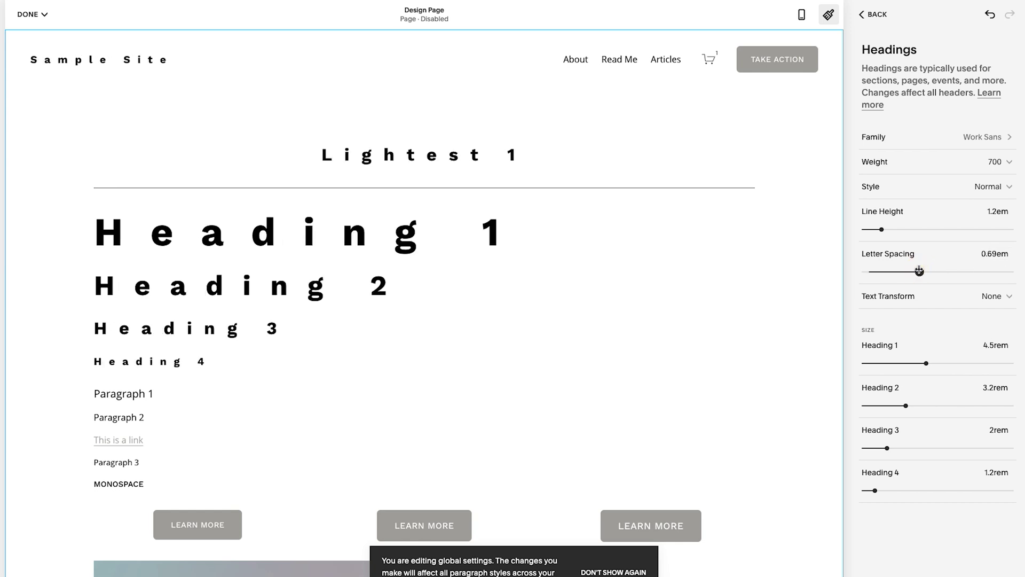
{"action": "left_click_drag", "start_coordinate": [918, 271], "coordinate": [849, 271]}
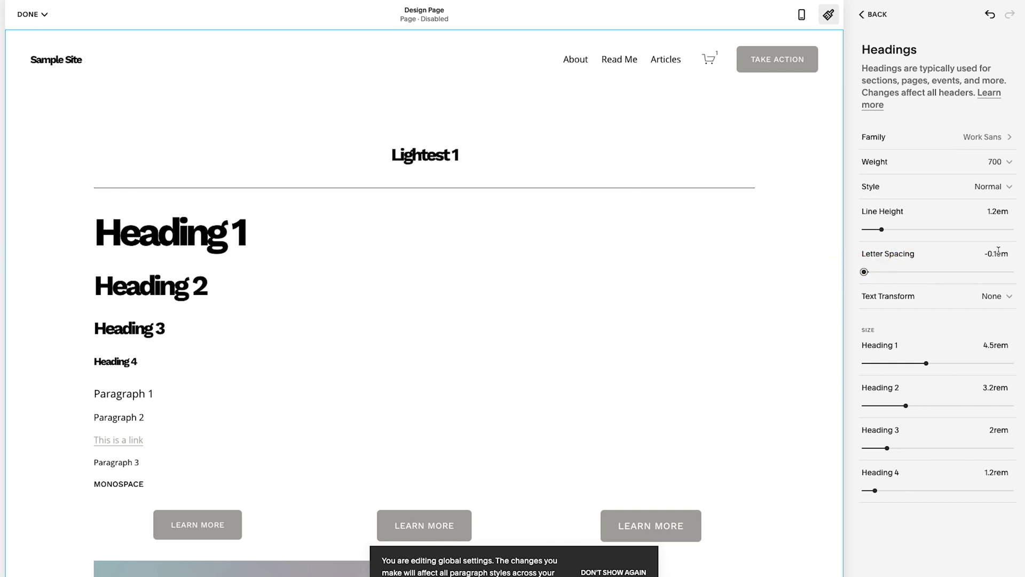
{"action": "left_click", "coordinate": [996, 252]}
{"action": "key", "text": "BackSpace"}
{"action": "key", "text": "BackSpace"}
{"action": "key", "text": "Return"}
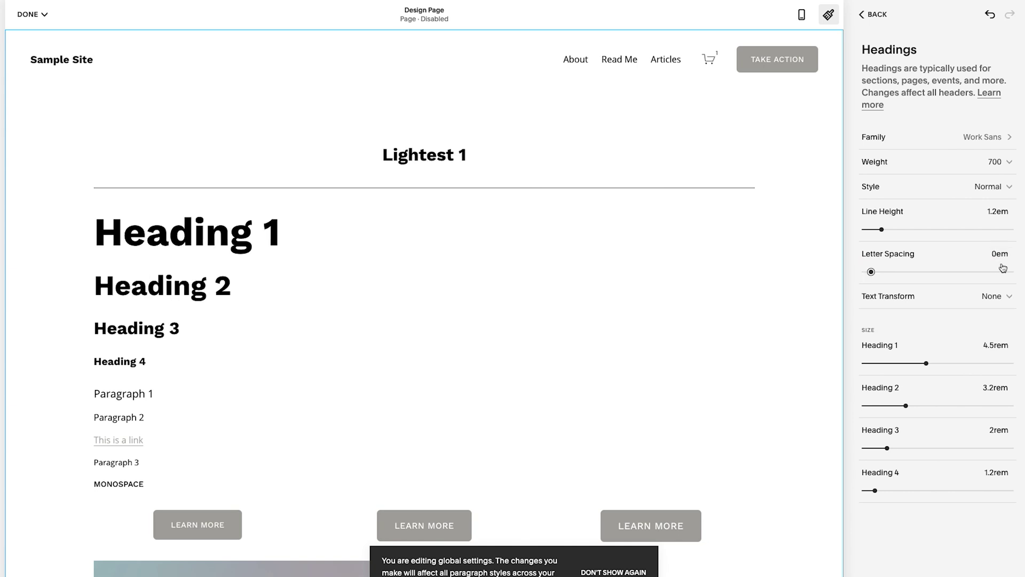
{"action": "left_click", "coordinate": [987, 298]}
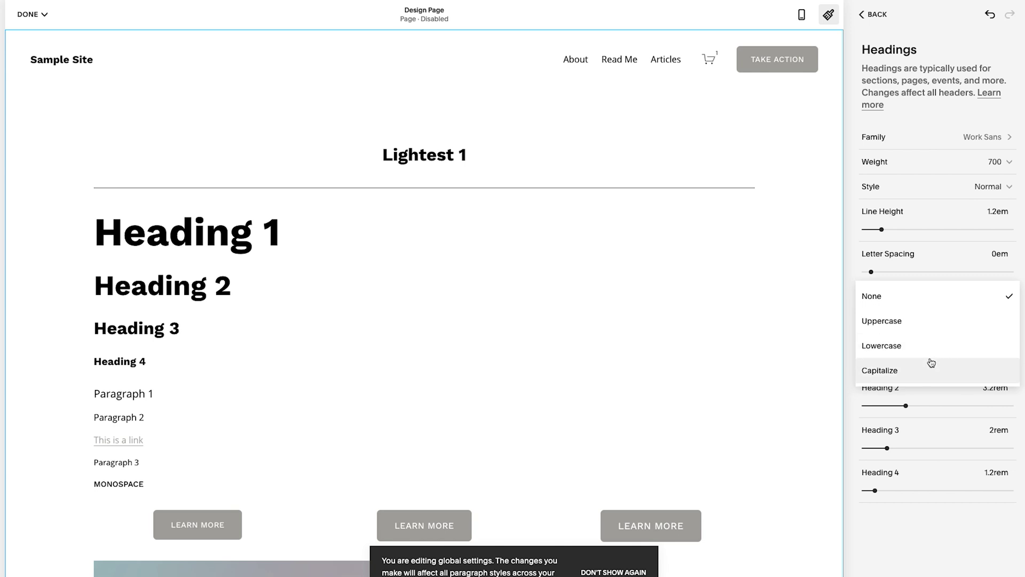
{"action": "left_click", "coordinate": [930, 321]}
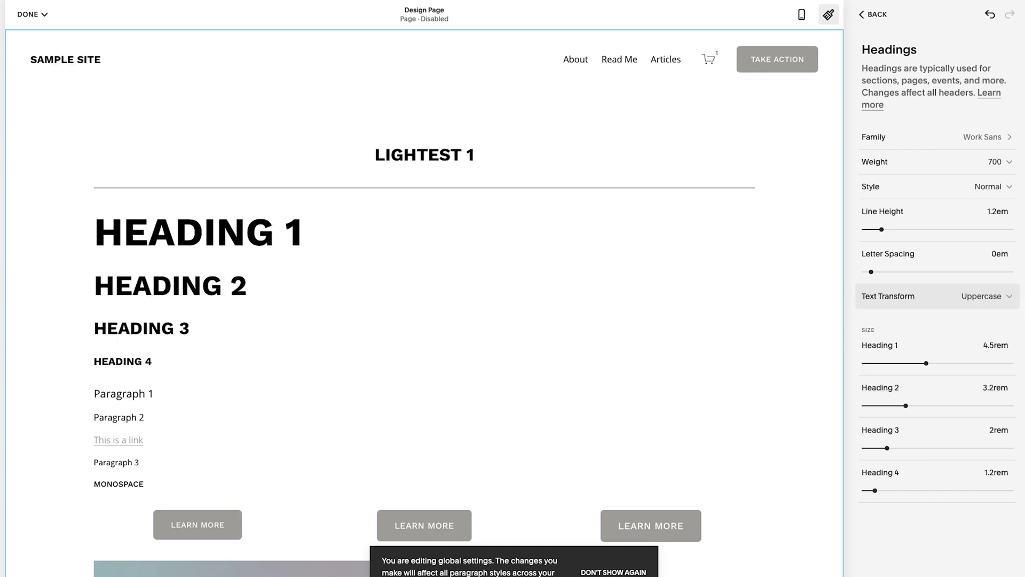
{"action": "left_click", "coordinate": [989, 294]}
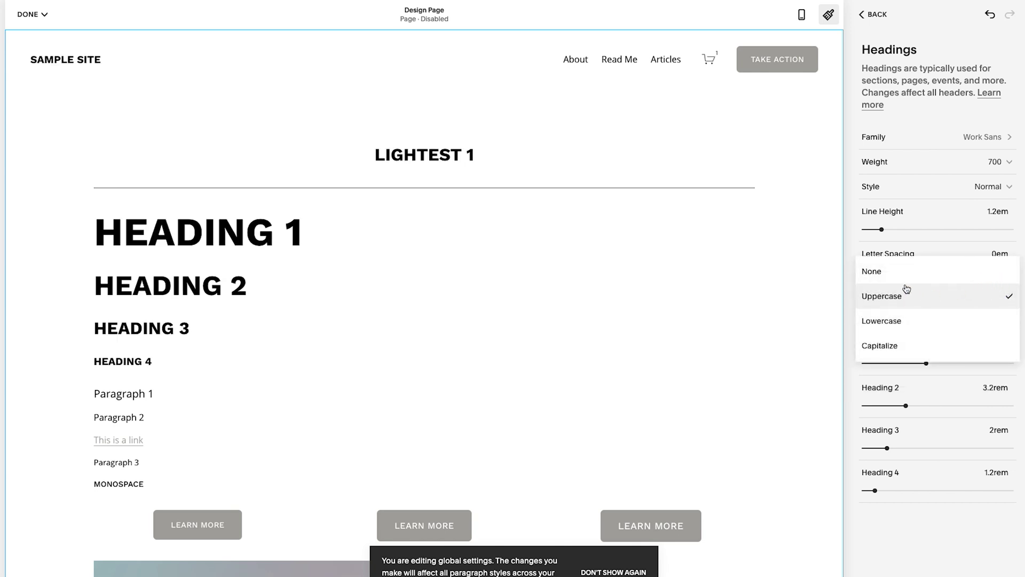
{"action": "left_click", "coordinate": [904, 279]}
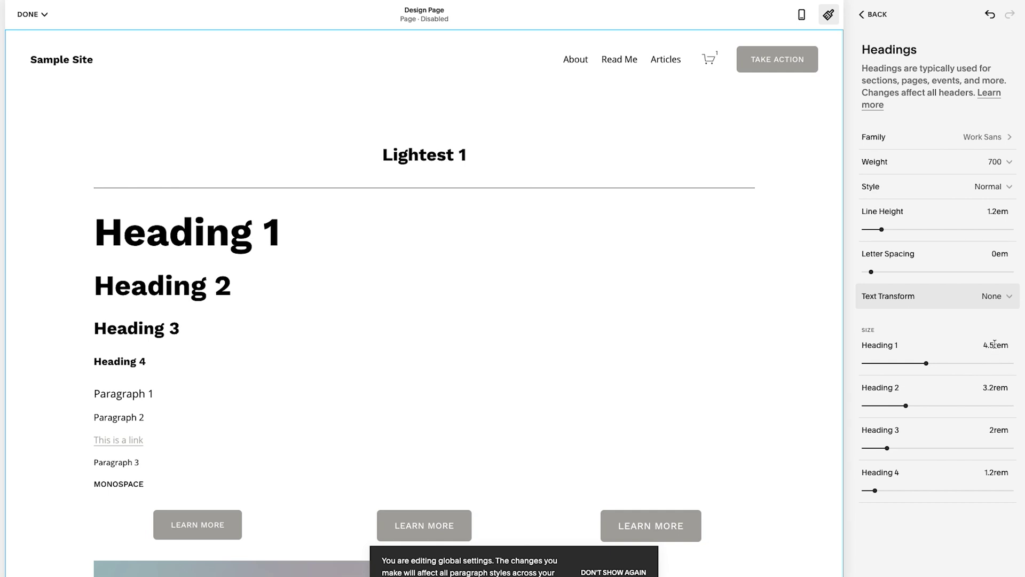
Set Heading 2, 3 and 4 sizes to 3rem, 1.8rem and 1.1rem
{"action": "left_click", "coordinate": [991, 386]}
{"action": "key", "text": "BackSpace"}
{"action": "key", "text": "BackSpace"}
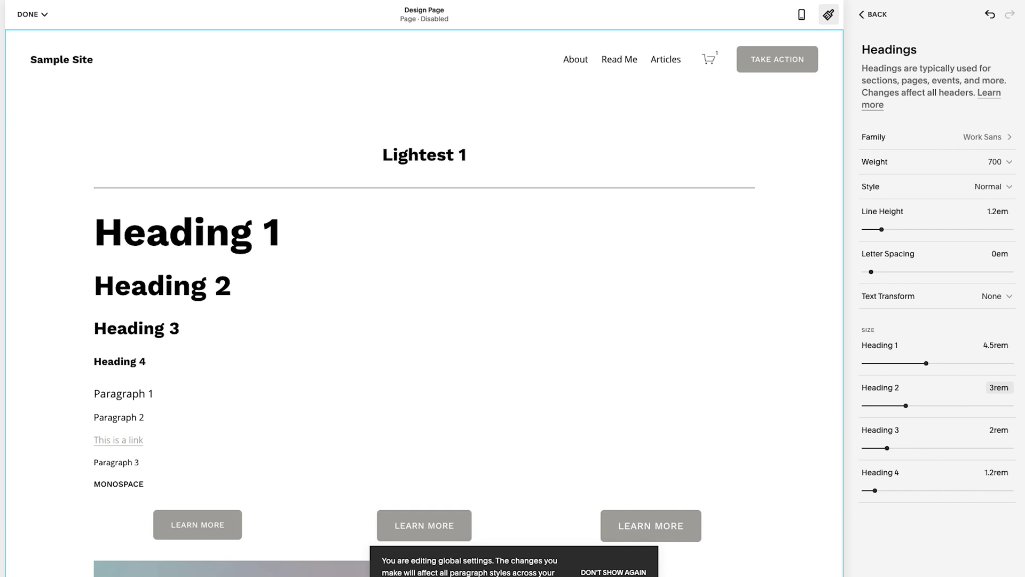
{"action": "key", "text": "Return"}
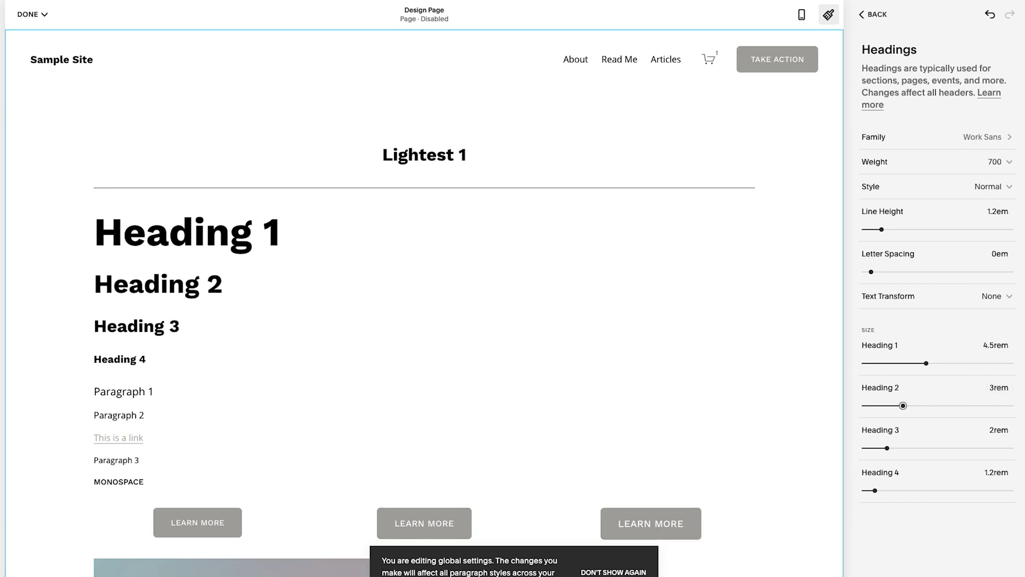
{"action": "left_click", "coordinate": [992, 428]}
{"action": "key", "text": "BackSpace"}
{"action": "type", "text": "1.8"}
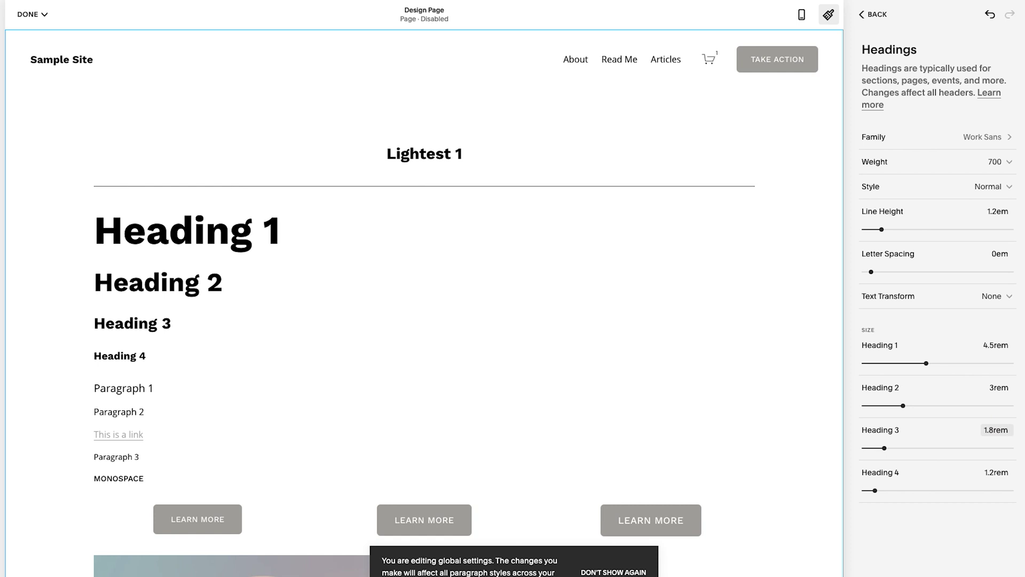
{"action": "key", "text": "Return"}
{"action": "left_click", "coordinate": [995, 473]}
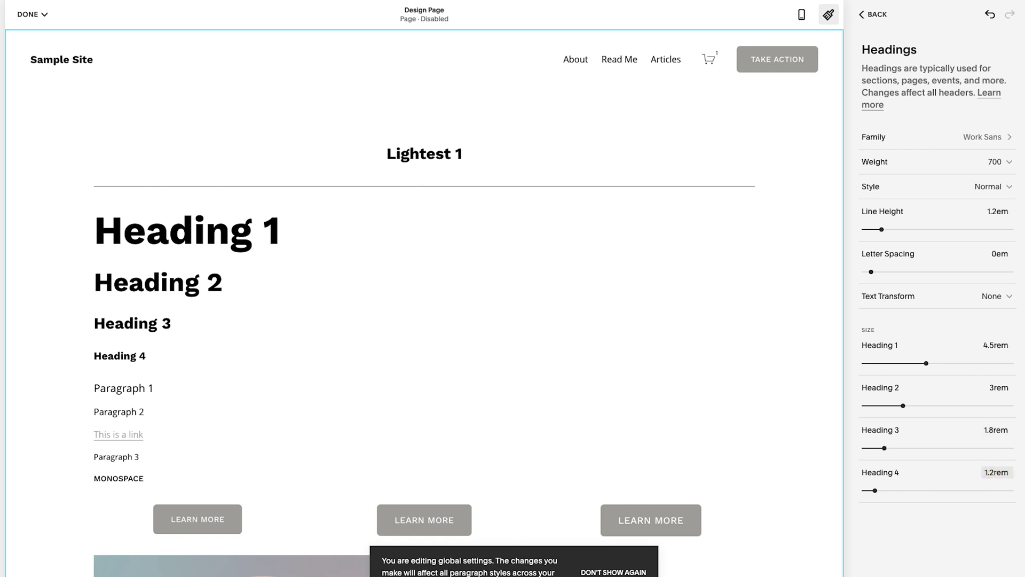
{"action": "key", "text": "BackSpace"}
{"action": "type", "text": "1.1"}
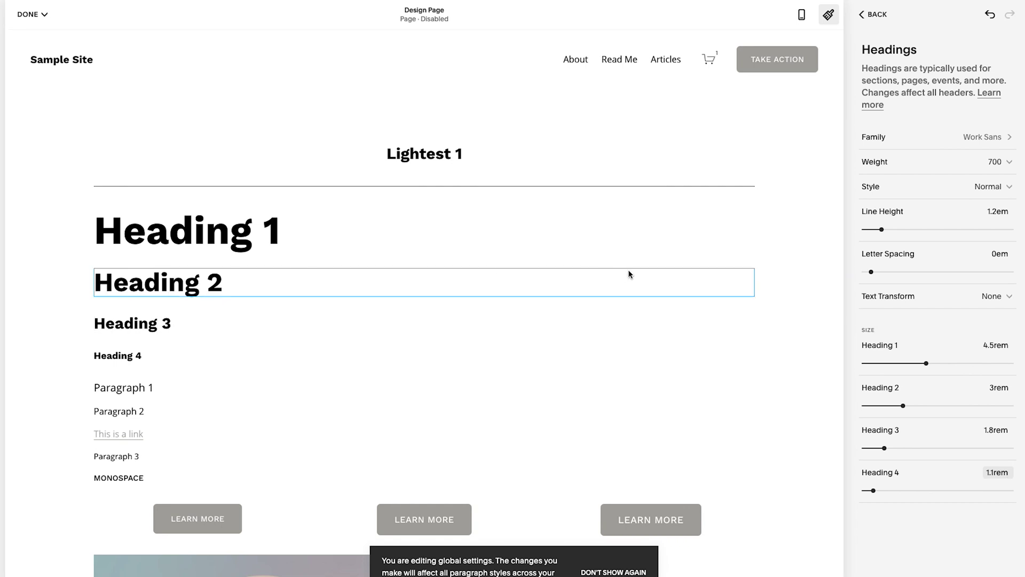
{"action": "left_click", "coordinate": [878, 16]}
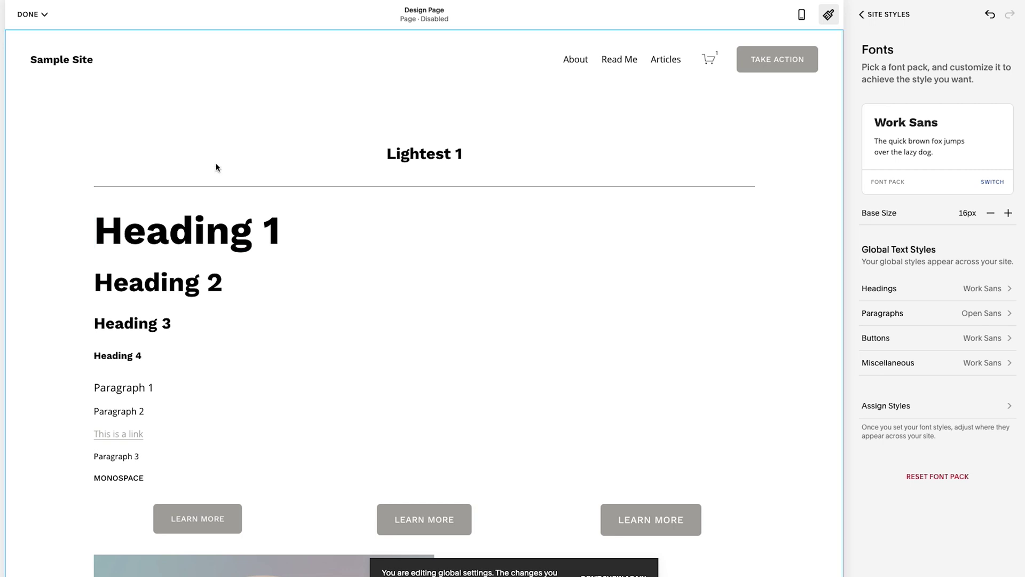
Save the font style changes from the Done menu
{"action": "left_click", "coordinate": [28, 14]}
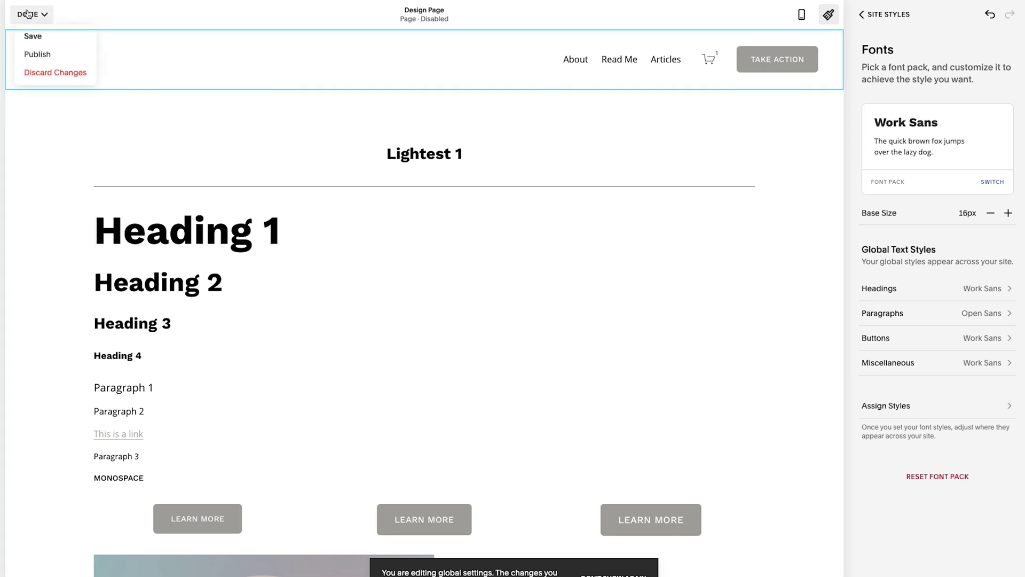
{"action": "left_click", "coordinate": [32, 37]}
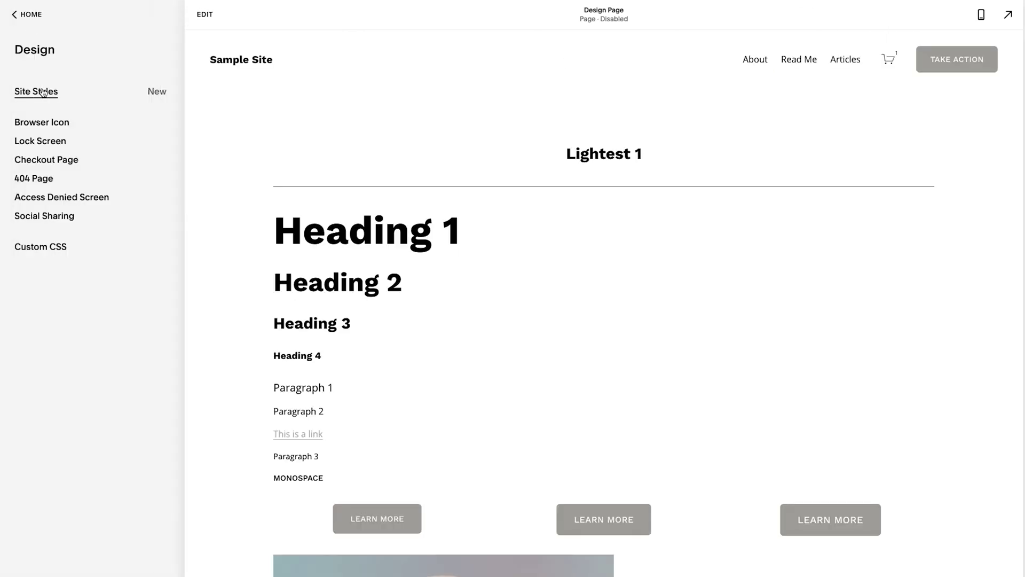
{"action": "left_click", "coordinate": [42, 91]}
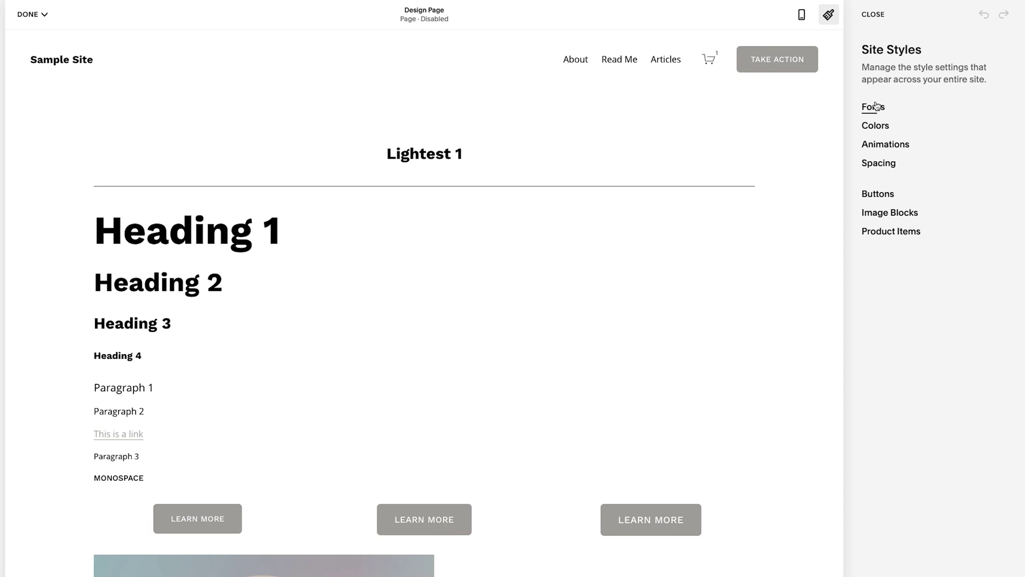
Try a button font of Alternate Gothic No. 3 D with 1.43em letter spacing
{"action": "left_click", "coordinate": [876, 106]}
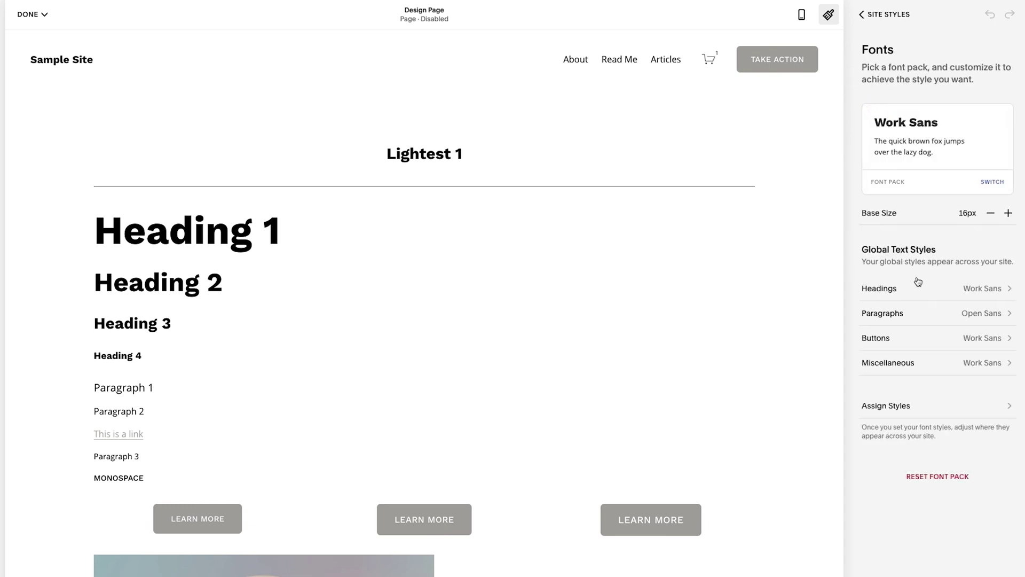
{"action": "left_click", "coordinate": [922, 337]}
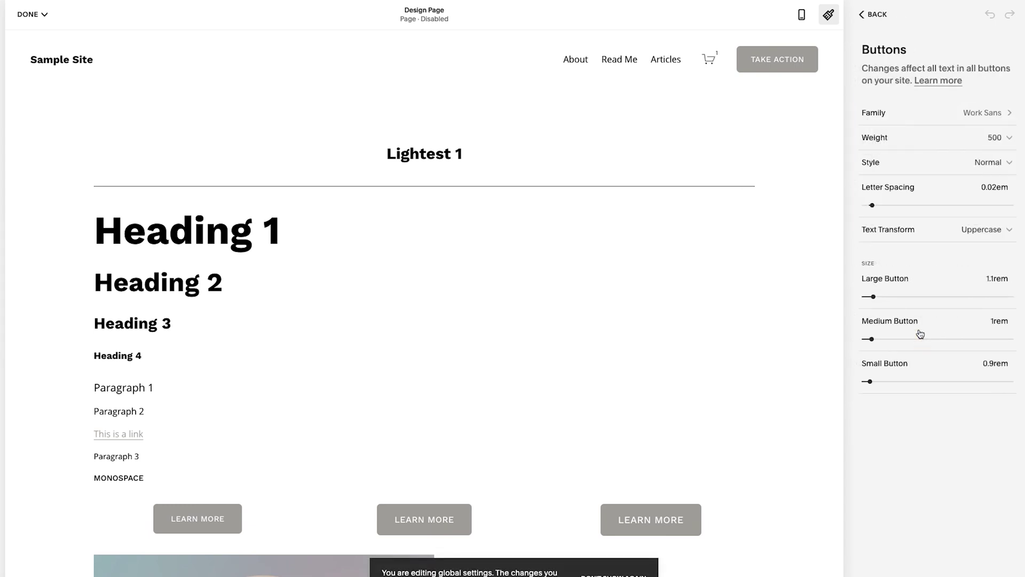
{"action": "left_click", "coordinate": [985, 112]}
{"action": "left_click", "coordinate": [911, 160]}
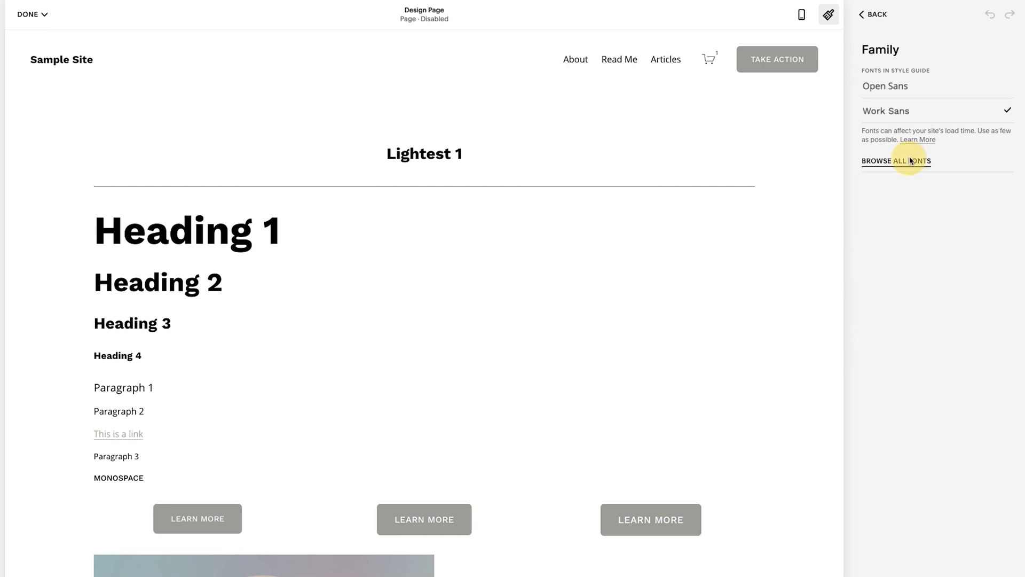
{"action": "left_click", "coordinate": [895, 320]}
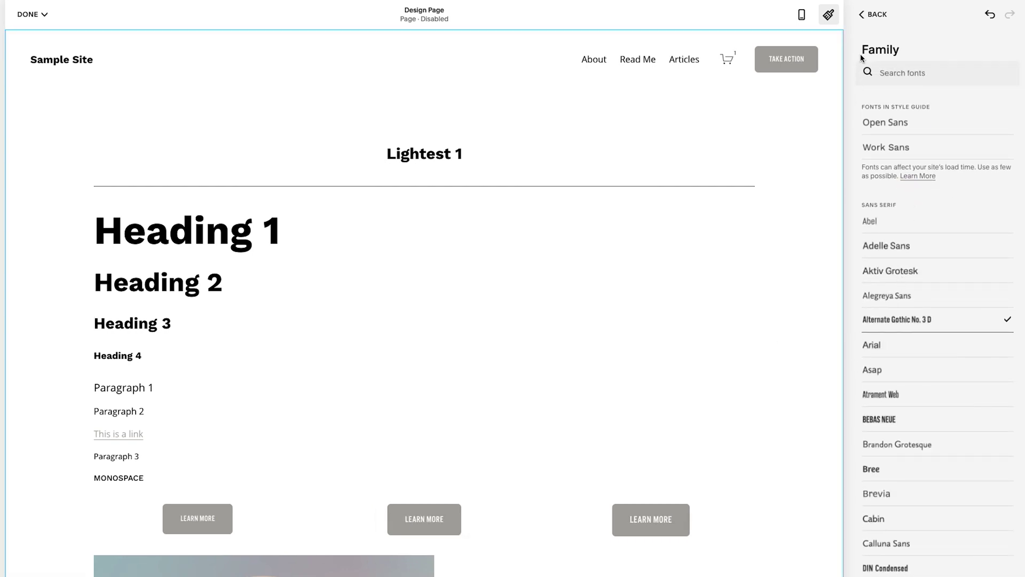
{"action": "left_click", "coordinate": [873, 15]}
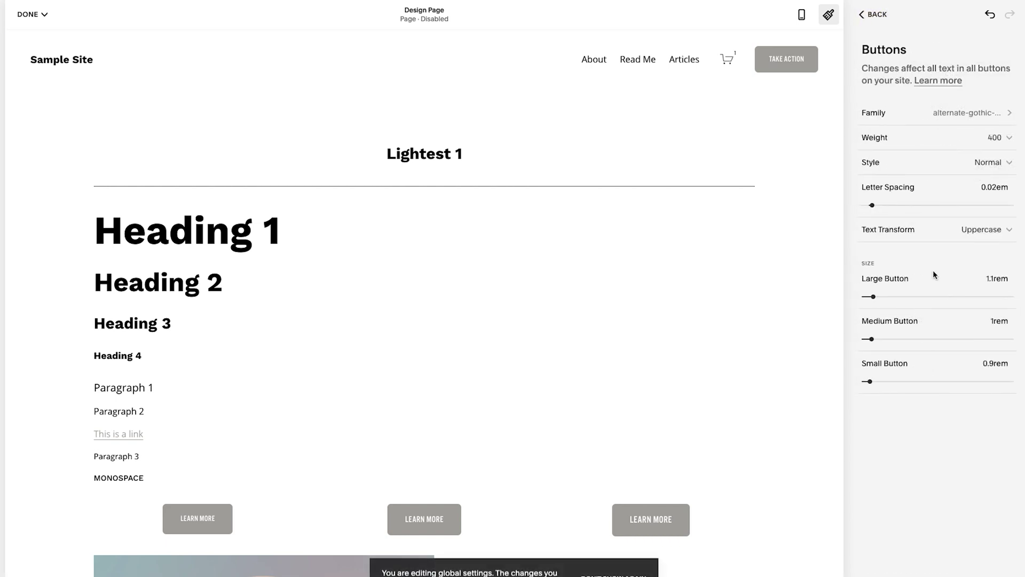
{"action": "left_click", "coordinate": [971, 205]}
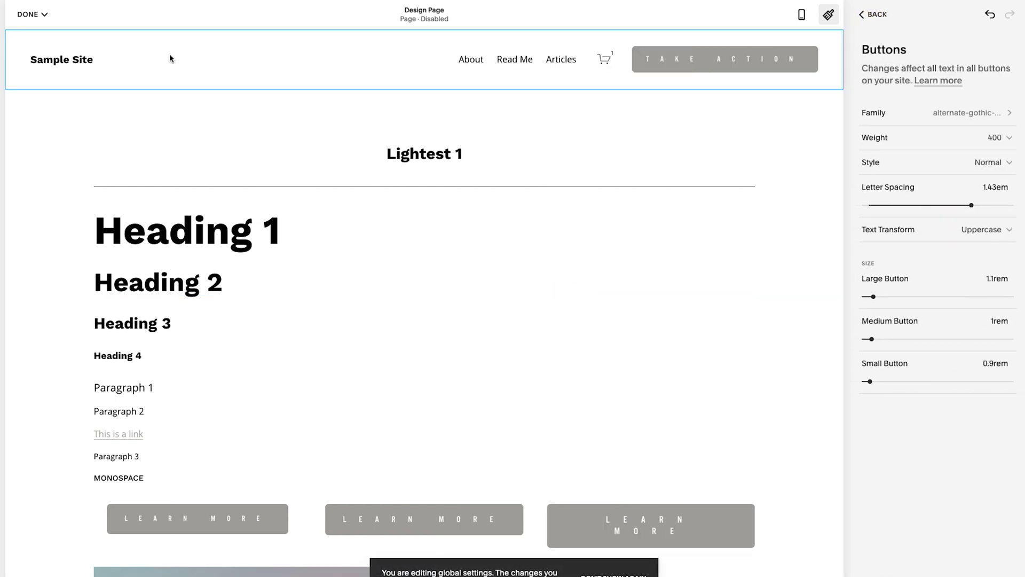
Discard the unsaved button style changes and reopen Site Styles
{"action": "left_click", "coordinate": [29, 16]}
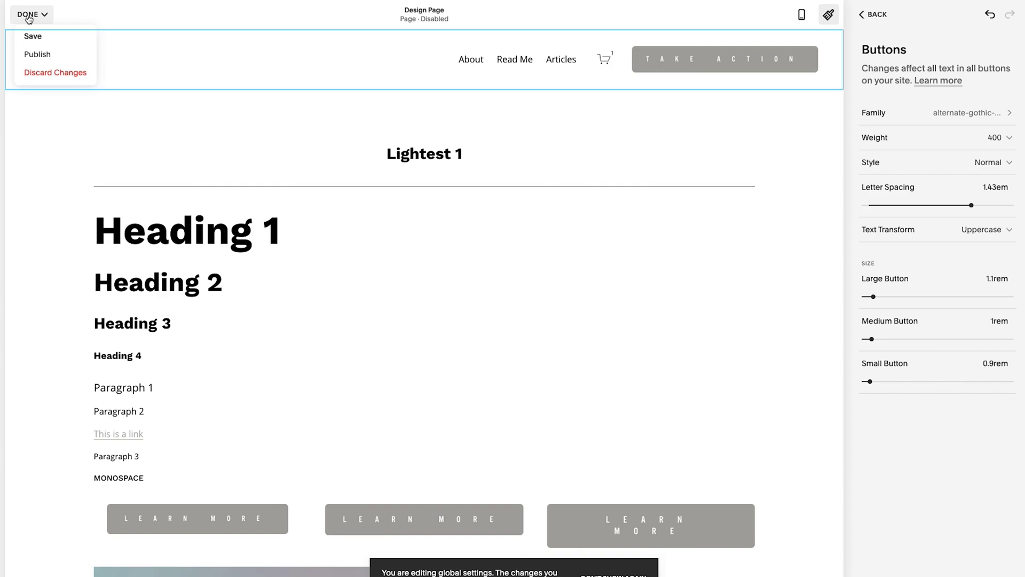
{"action": "left_click", "coordinate": [55, 73]}
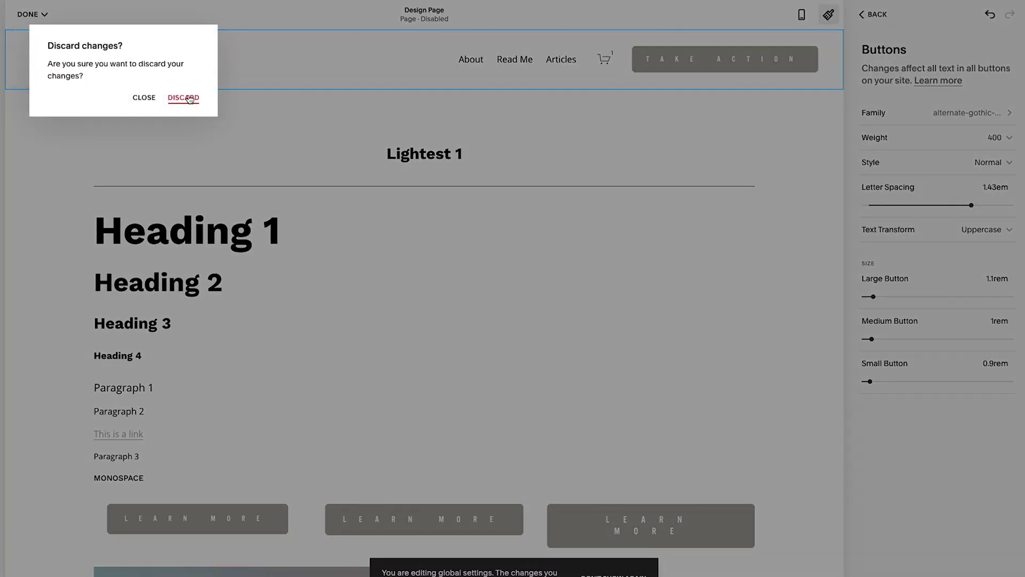
{"action": "left_click", "coordinate": [190, 100]}
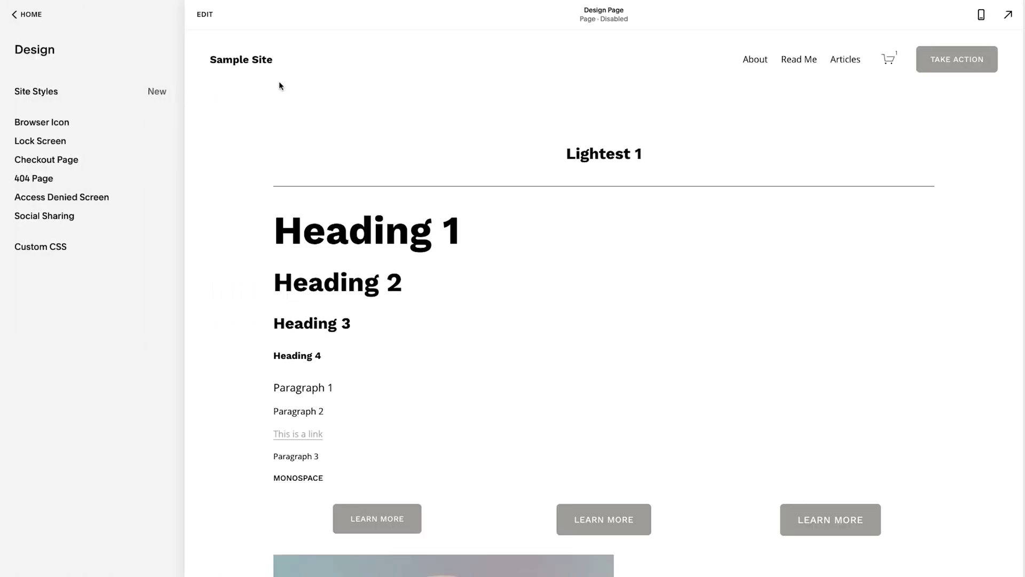
{"action": "left_click", "coordinate": [37, 92]}
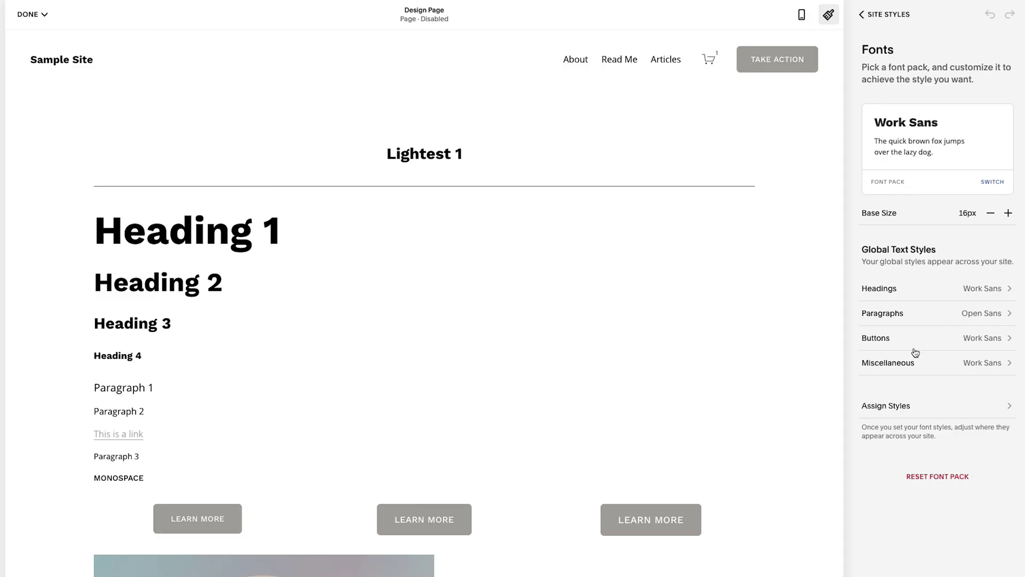
Set button text to Open Sans at weight 700, after briefly trying 600
{"action": "left_click", "coordinate": [896, 339]}
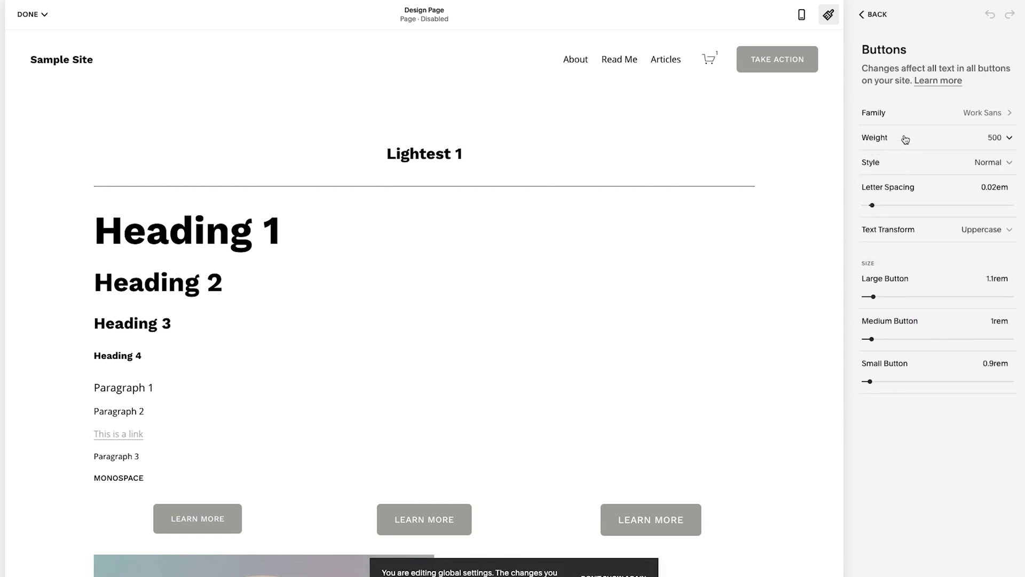
{"action": "left_click", "coordinate": [962, 113]}
{"action": "left_click", "coordinate": [910, 85]}
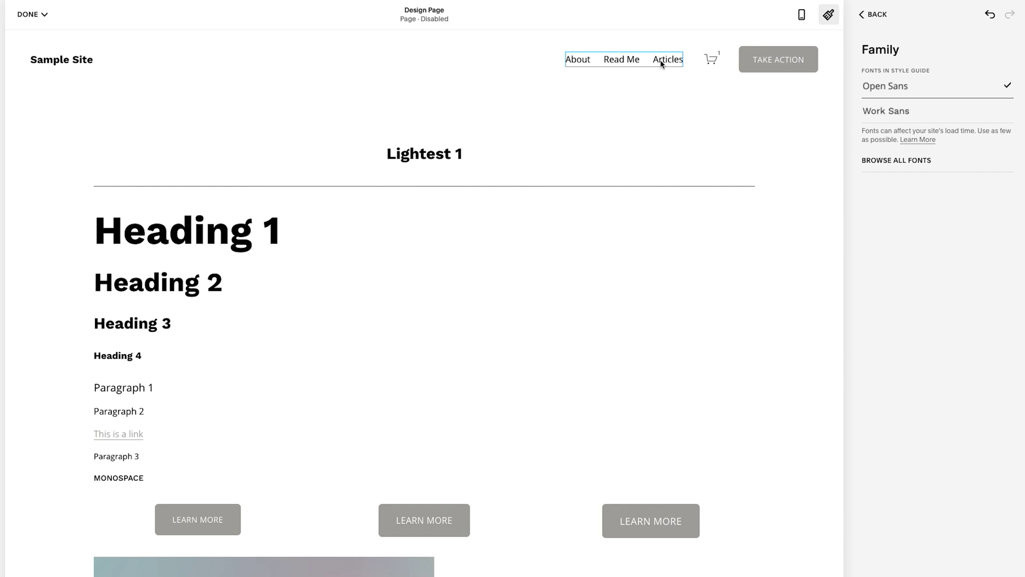
{"action": "left_click", "coordinate": [879, 15]}
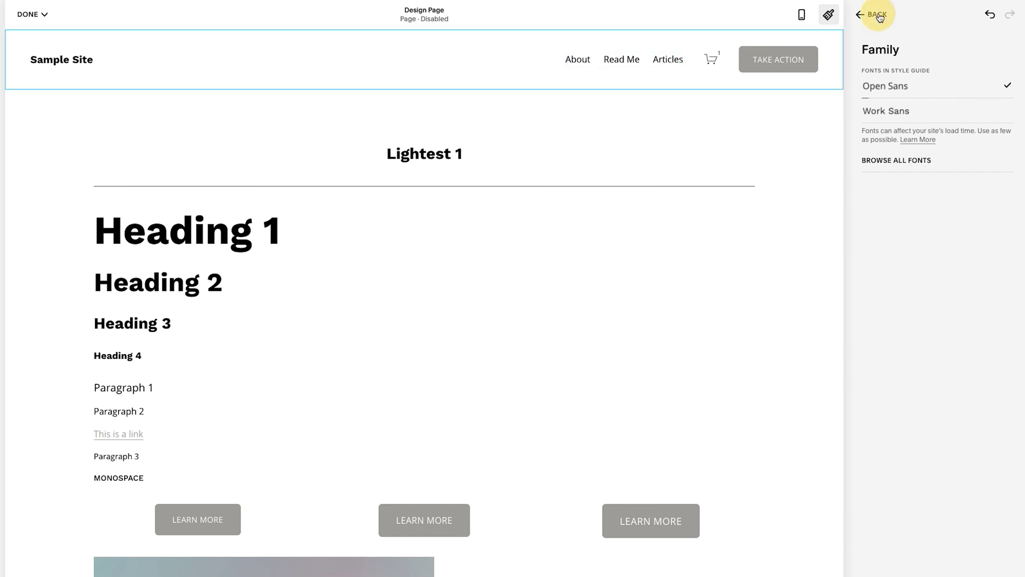
{"action": "left_click", "coordinate": [917, 143]}
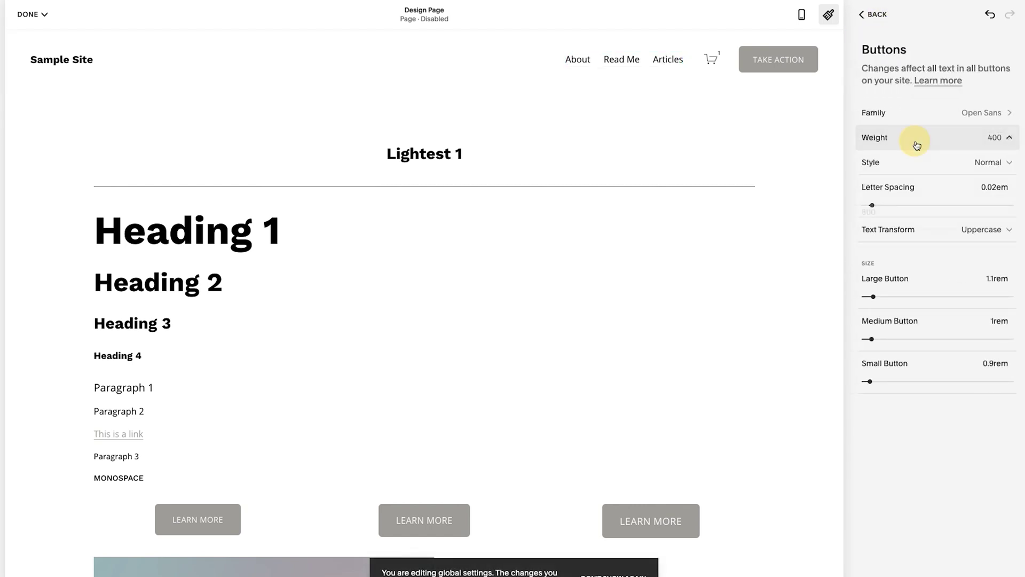
{"action": "left_click", "coordinate": [917, 158]}
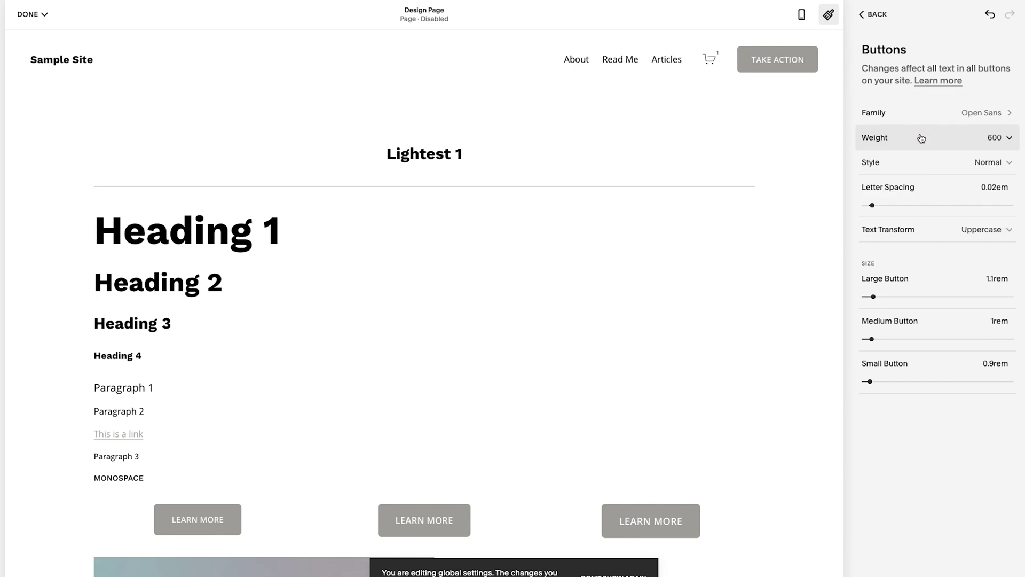
{"action": "left_click", "coordinate": [920, 140]}
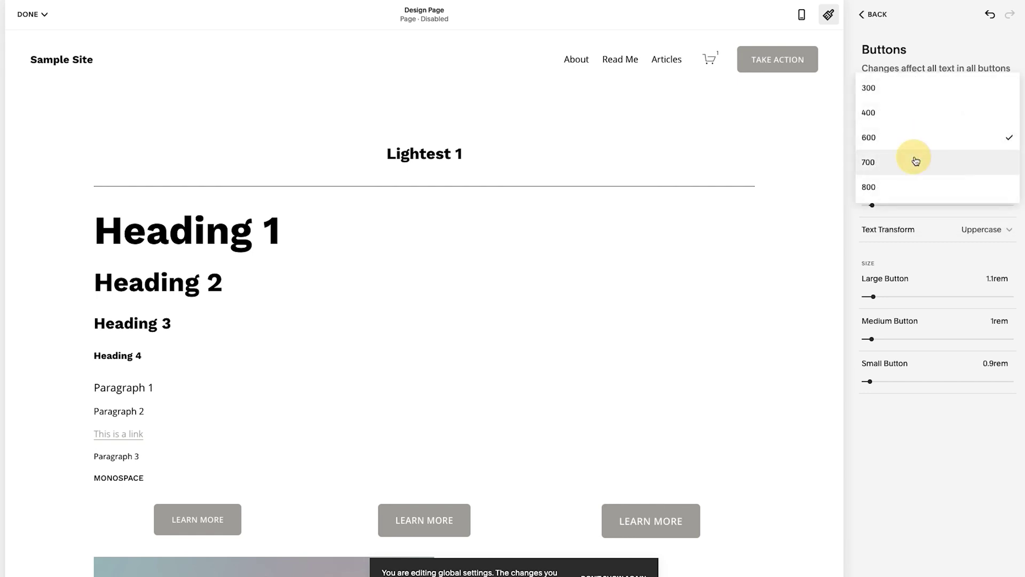
{"action": "left_click", "coordinate": [914, 160]}
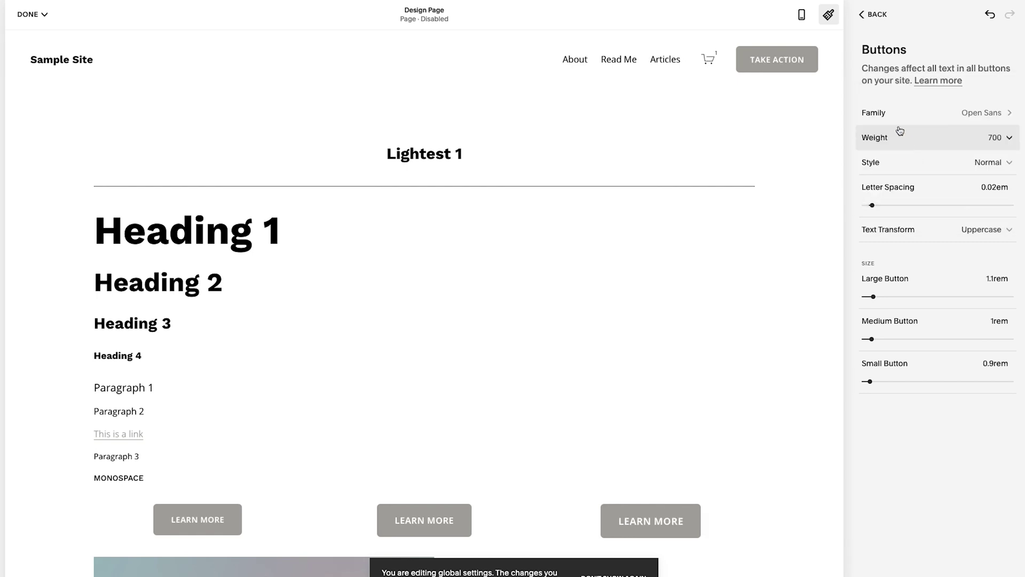
{"action": "left_click", "coordinate": [876, 16]}
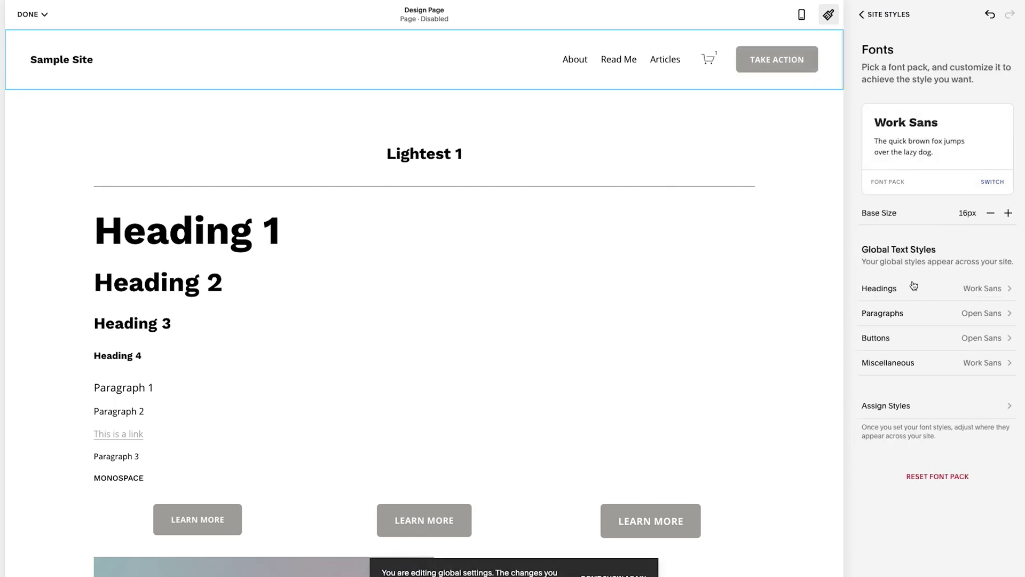
Review the Miscellaneous text settings, then go to Assign Styles
{"action": "left_click", "coordinate": [904, 364]}
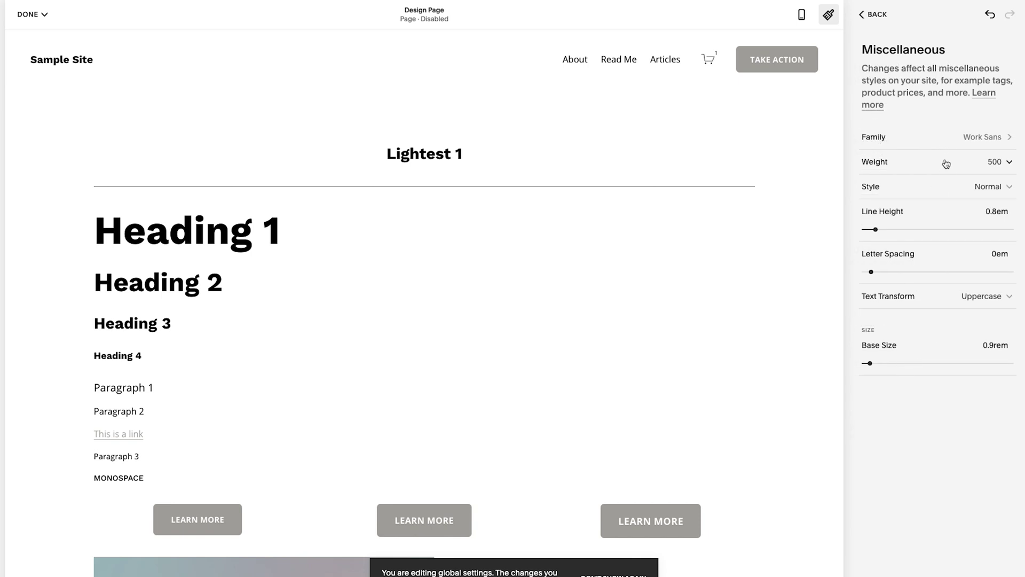
{"action": "scroll", "coordinate": [613, 329], "scroll_direction": "down", "scroll_amount": 7}
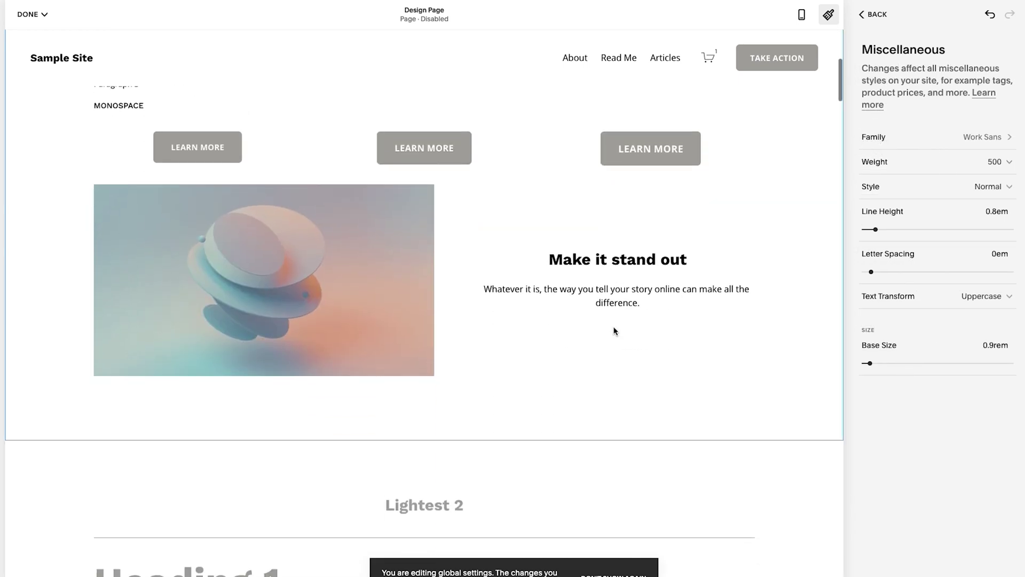
{"action": "scroll", "coordinate": [614, 330], "scroll_direction": "down", "scroll_amount": 1}
{"action": "scroll", "coordinate": [614, 330], "scroll_direction": "up", "scroll_amount": 1}
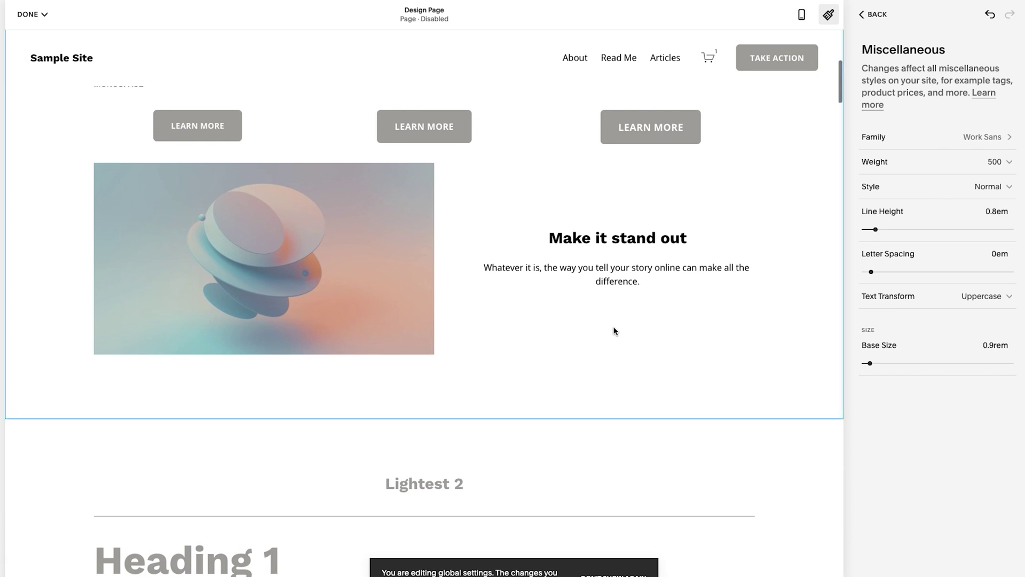
{"action": "scroll", "coordinate": [613, 330], "scroll_direction": "up", "scroll_amount": 7}
{"action": "scroll", "coordinate": [614, 331], "scroll_direction": "down", "scroll_amount": 4}
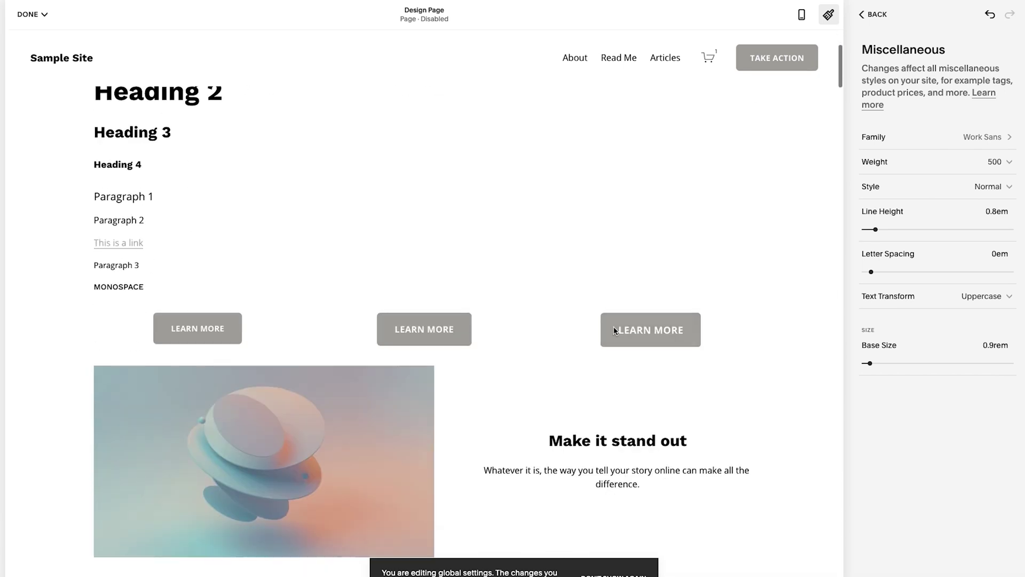
{"action": "scroll", "coordinate": [614, 330], "scroll_direction": "up", "scroll_amount": 1}
{"action": "scroll", "coordinate": [613, 330], "scroll_direction": "up", "scroll_amount": 3}
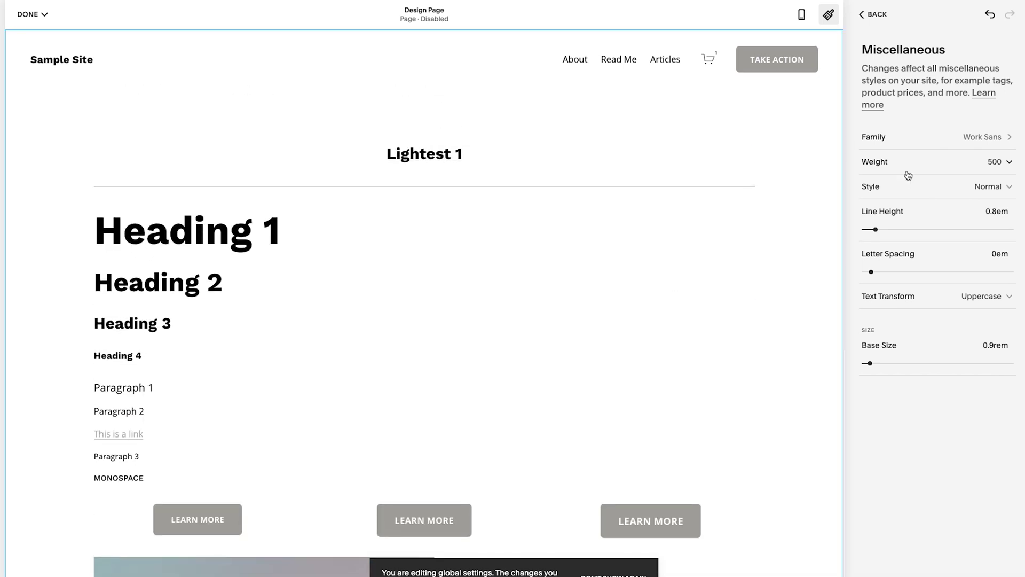
{"action": "left_click", "coordinate": [878, 15]}
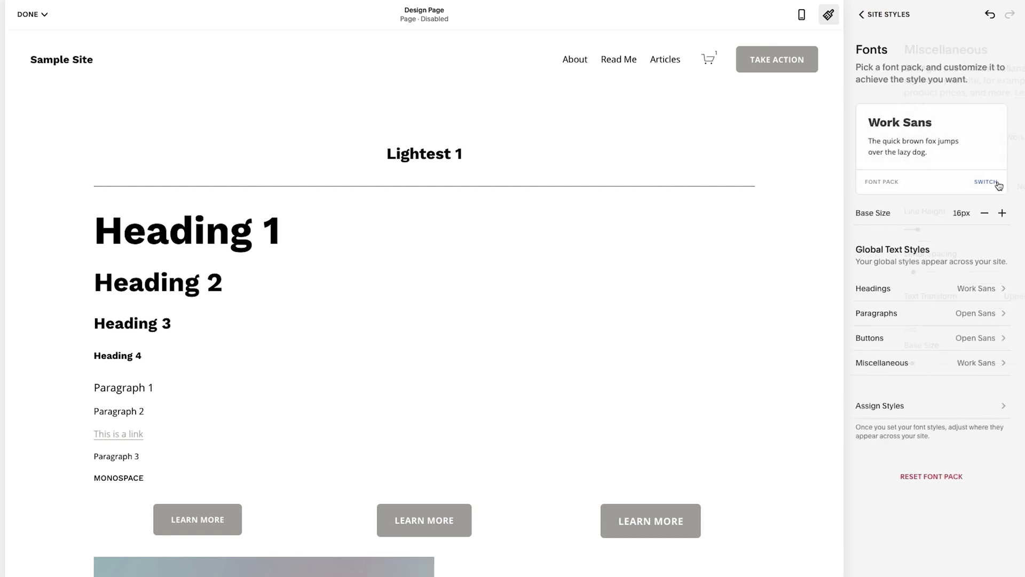
{"action": "left_click", "coordinate": [889, 407]}
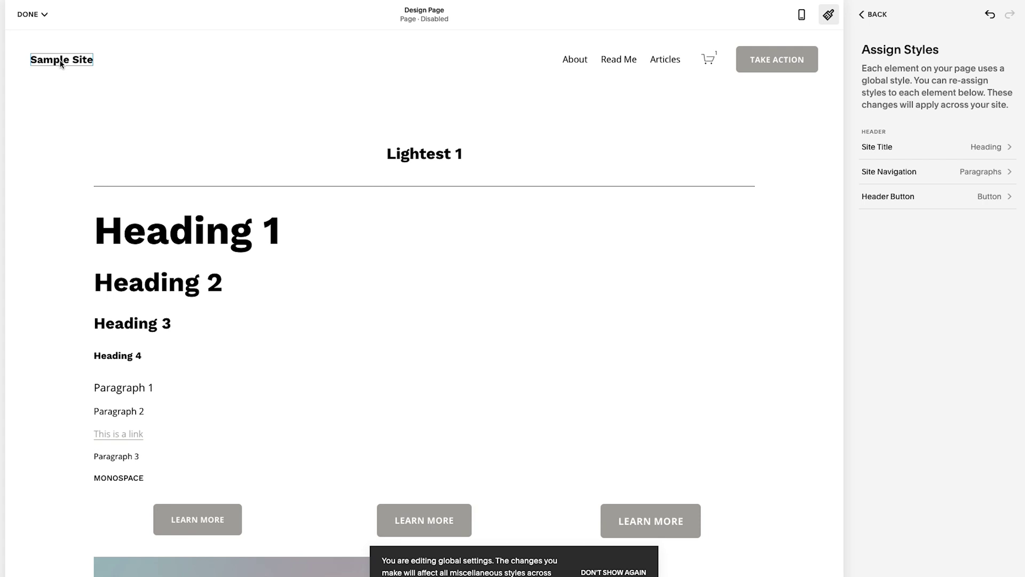
Give the site title a Custom style using the Arbutus Slab font
{"action": "left_click", "coordinate": [884, 149]}
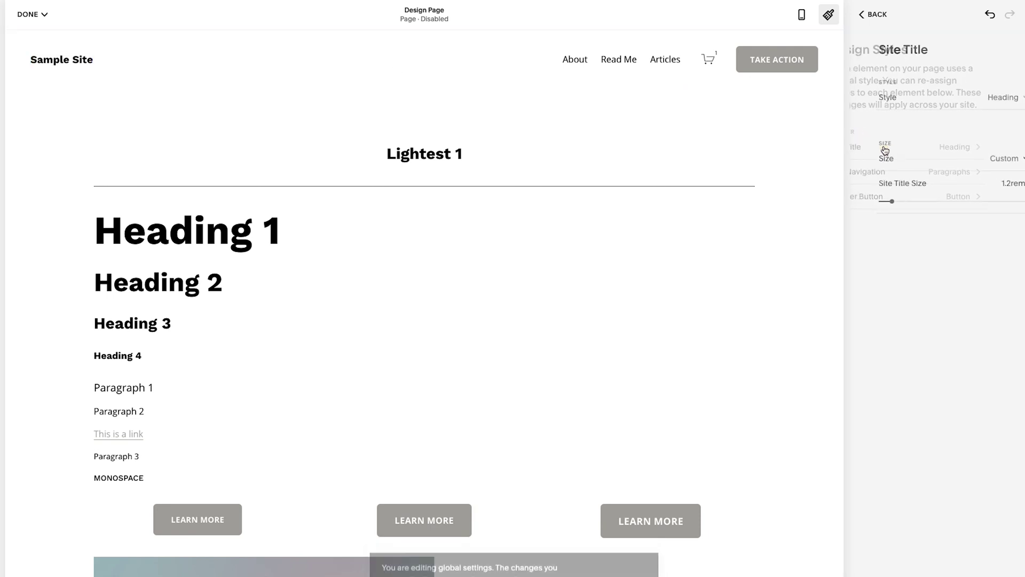
{"action": "left_click", "coordinate": [972, 99]}
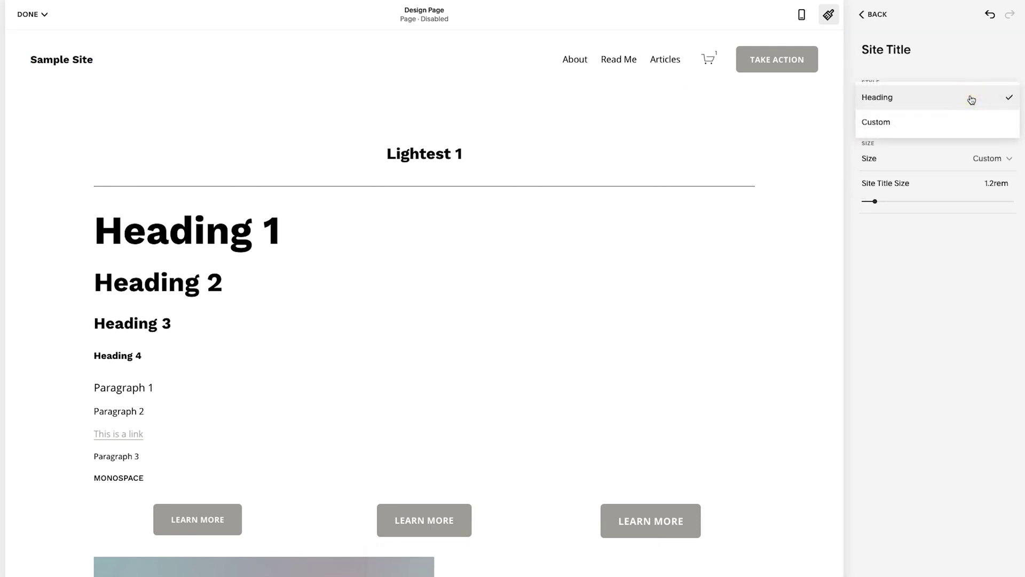
{"action": "left_click", "coordinate": [907, 123]}
{"action": "left_click", "coordinate": [888, 123]}
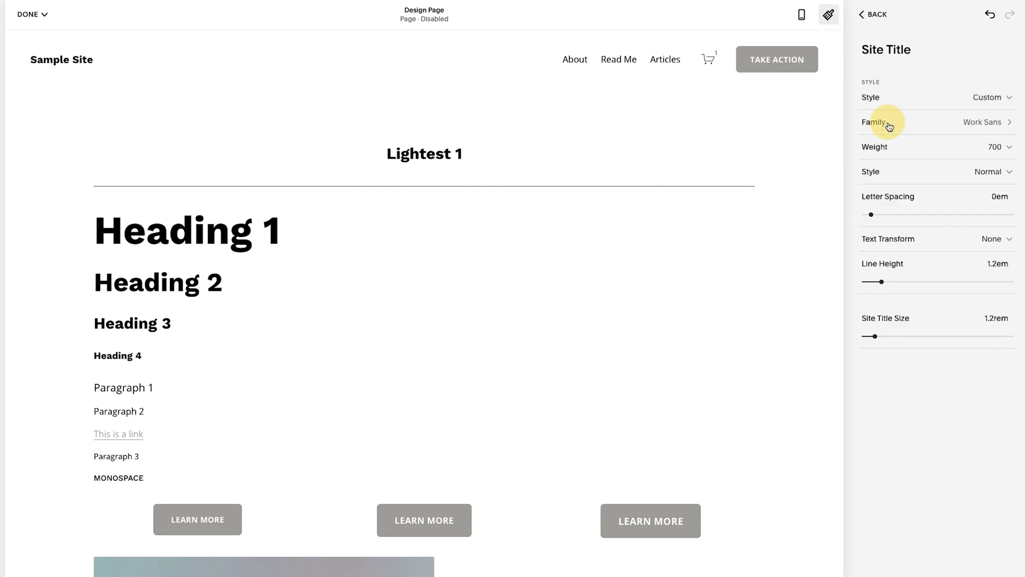
{"action": "left_click", "coordinate": [888, 227]}
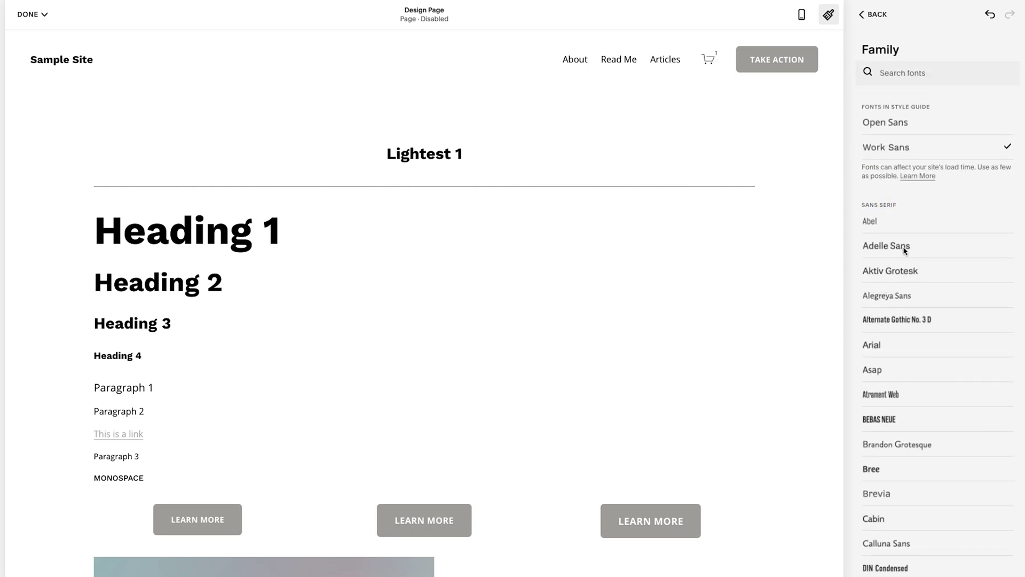
{"action": "scroll", "coordinate": [906, 353], "scroll_direction": "down", "scroll_amount": 15}
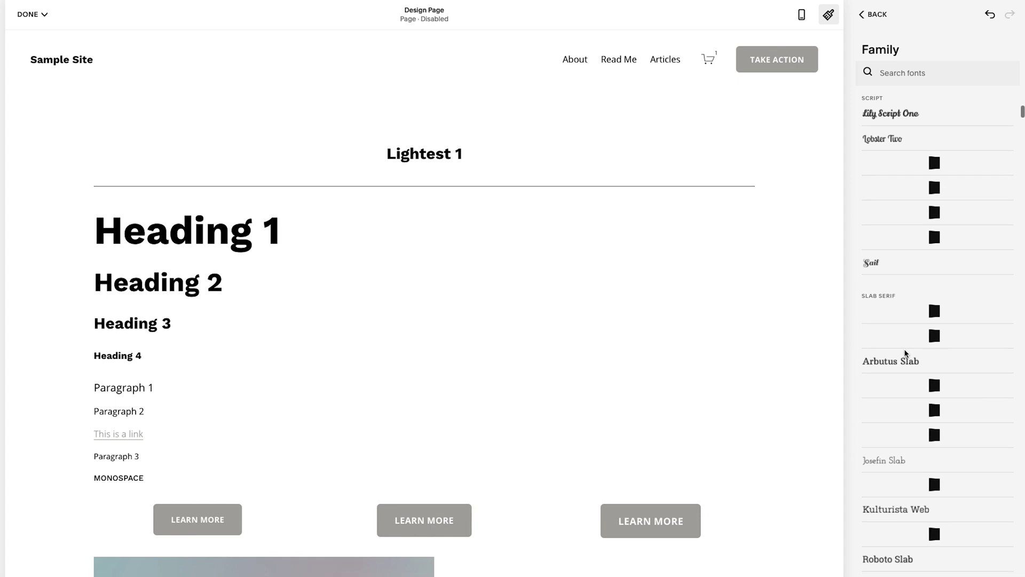
{"action": "left_click", "coordinate": [906, 360]}
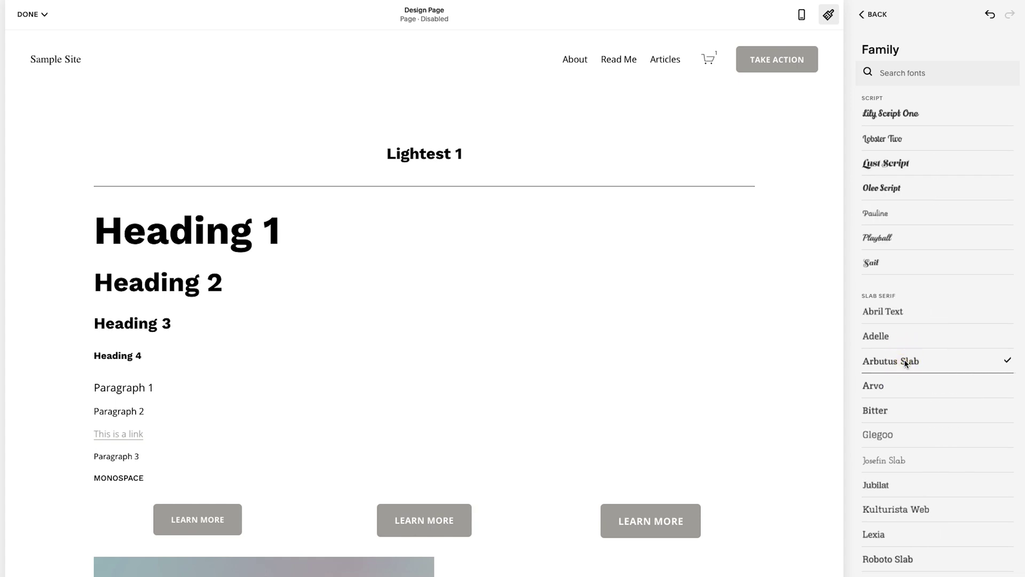
{"action": "left_click", "coordinate": [874, 14]}
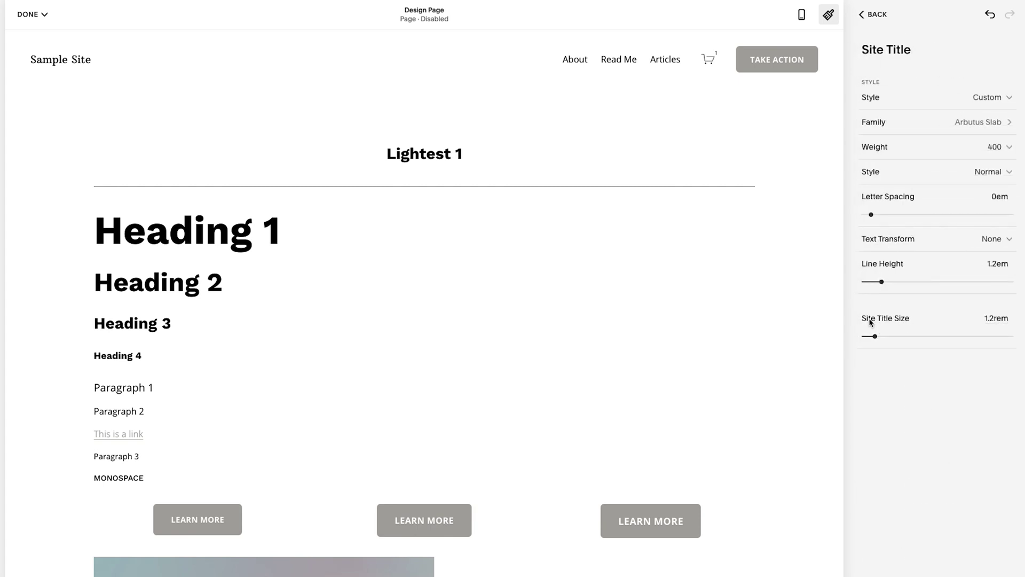
Enlarge the site title to 2.4rem
{"action": "left_click", "coordinate": [889, 337]}
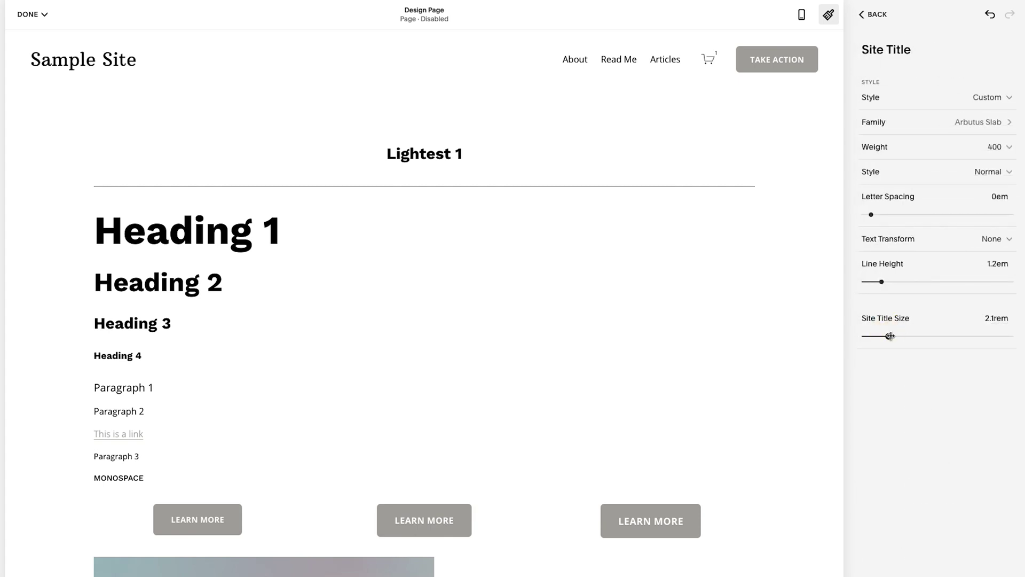
{"action": "mouse_move", "coordinate": [889, 337]}
{"action": "left_mouse_down"}
{"action": "mouse_move", "coordinate": [904, 336]}
{"action": "mouse_move", "coordinate": [894, 336]}
{"action": "left_mouse_up"}
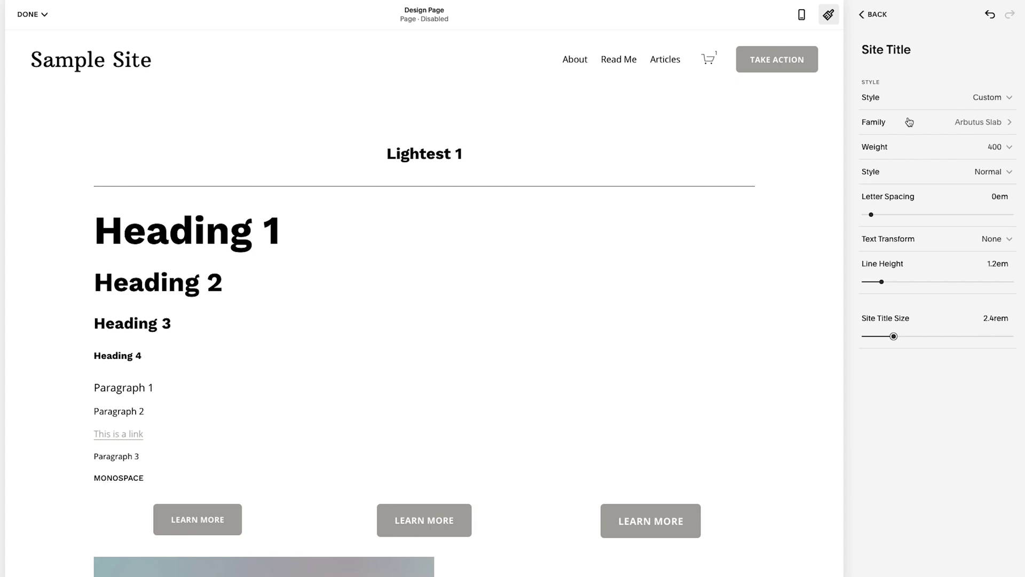
{"action": "left_click", "coordinate": [876, 14]}
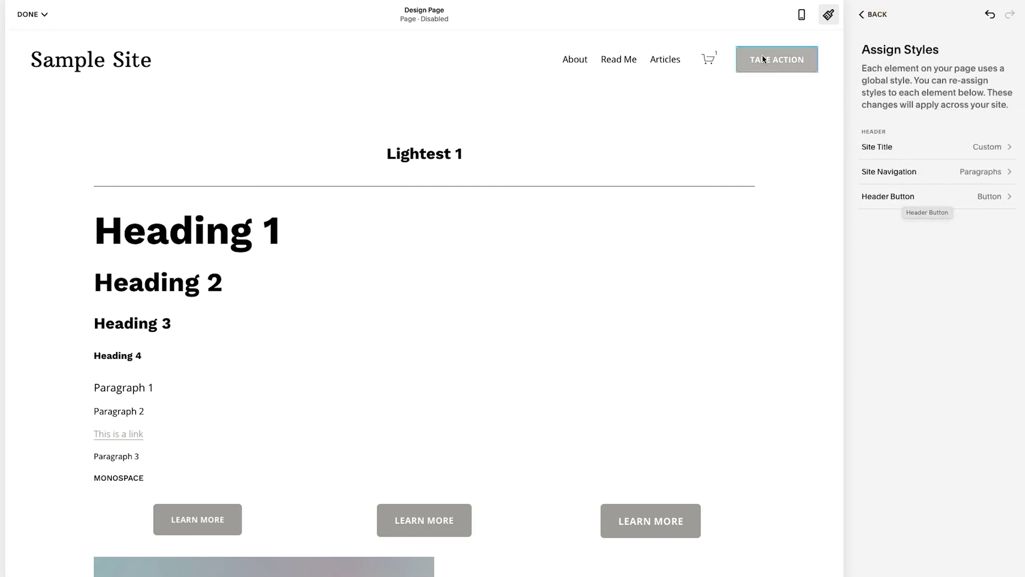
Keep the header button on Button style, trying Large size before returning to Small
{"action": "left_click", "coordinate": [899, 197]}
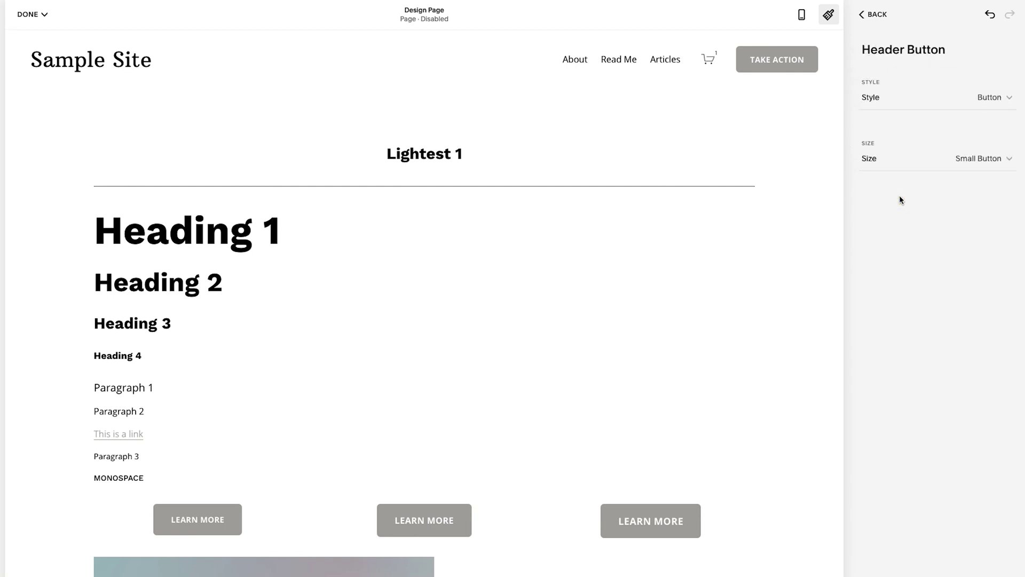
{"action": "left_click", "coordinate": [904, 99]}
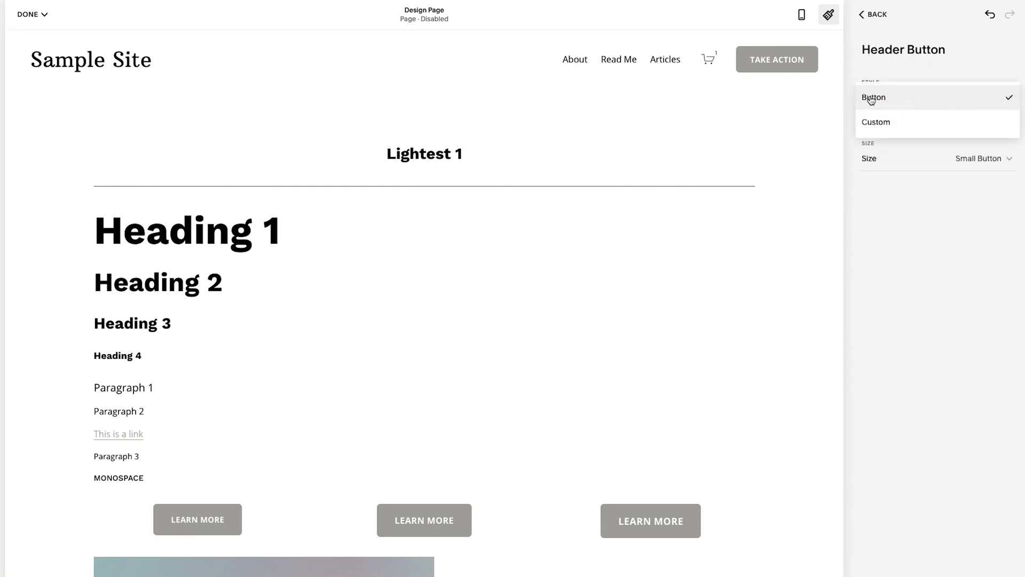
{"action": "left_click", "coordinate": [985, 42]}
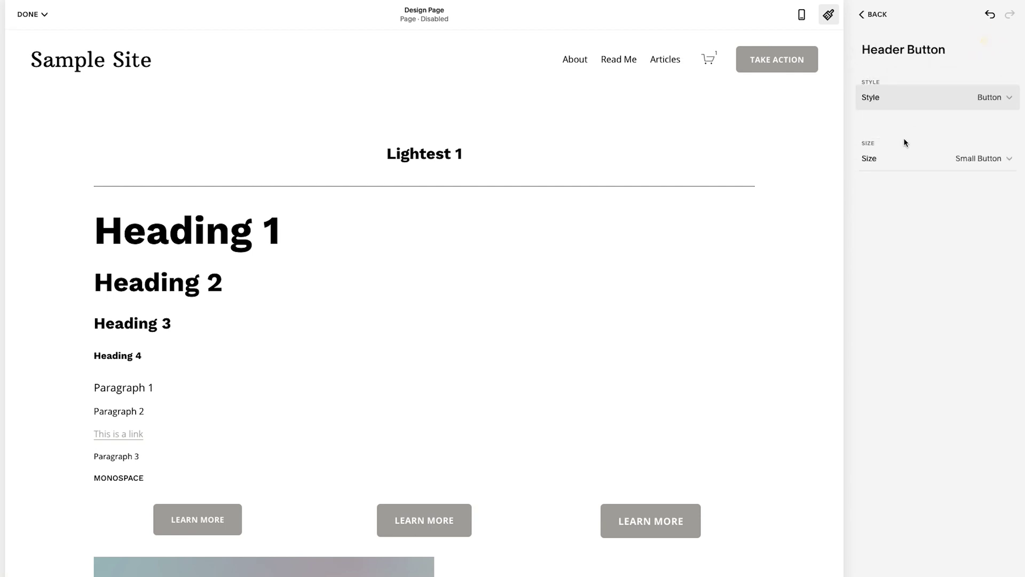
{"action": "left_click", "coordinate": [956, 159]}
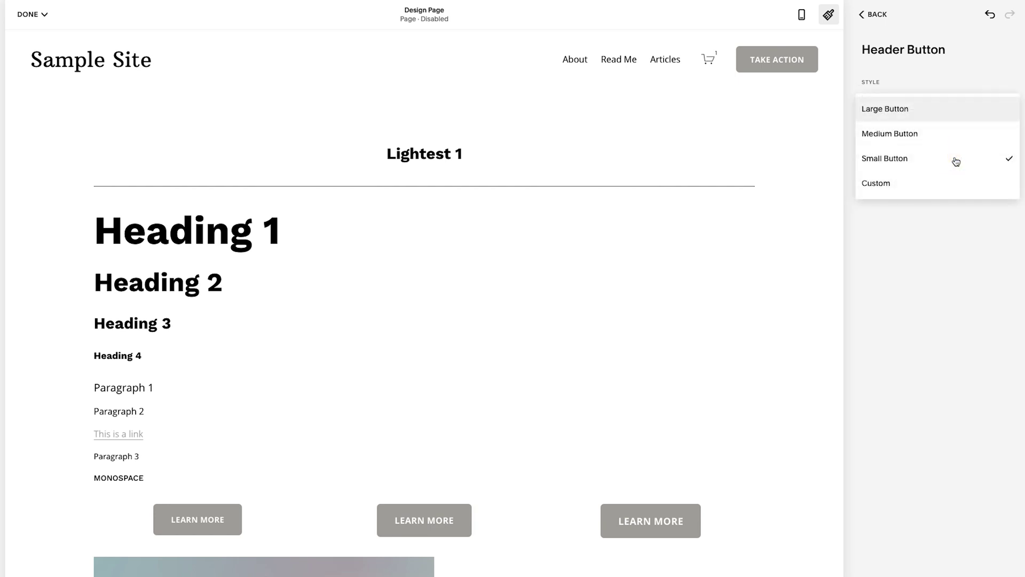
{"action": "left_click", "coordinate": [909, 117]}
{"action": "left_click", "coordinate": [985, 155]}
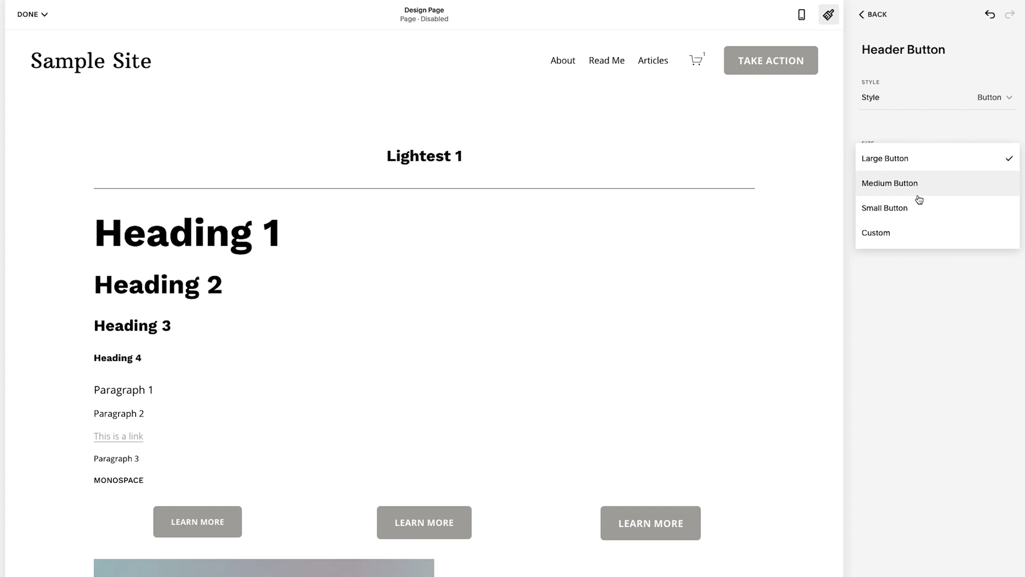
{"action": "left_click", "coordinate": [912, 207]}
Try a Custom header button size, then settle on Small Button and go back
{"action": "left_click", "coordinate": [981, 159]}
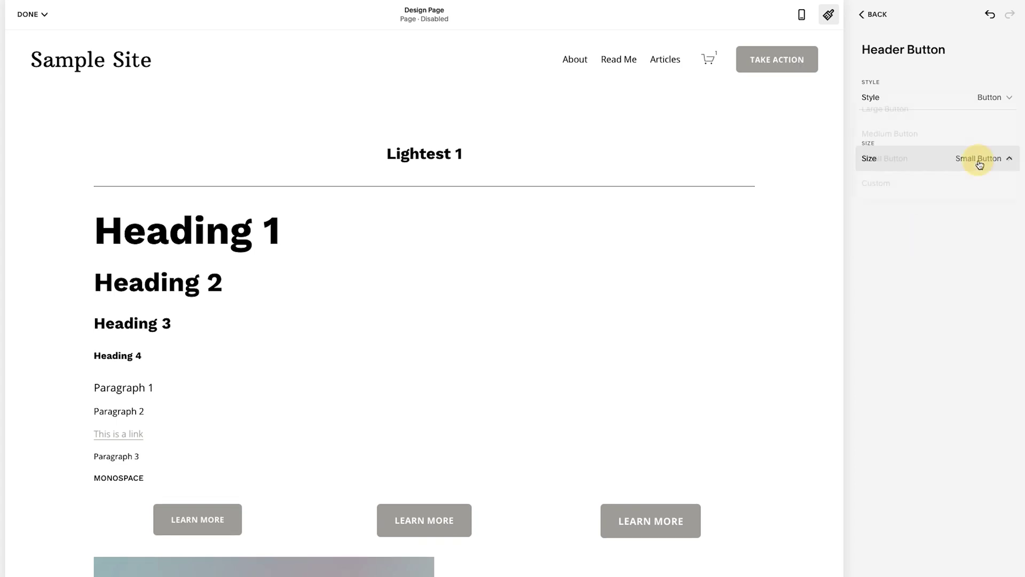
{"action": "left_click", "coordinate": [950, 184]}
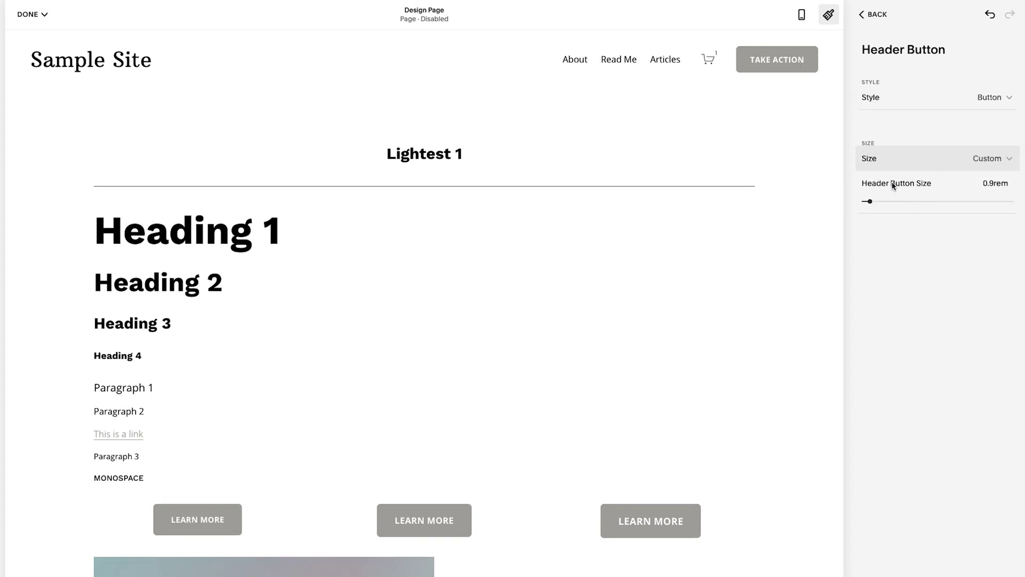
{"action": "left_click", "coordinate": [980, 163]}
{"action": "left_click", "coordinate": [924, 135]}
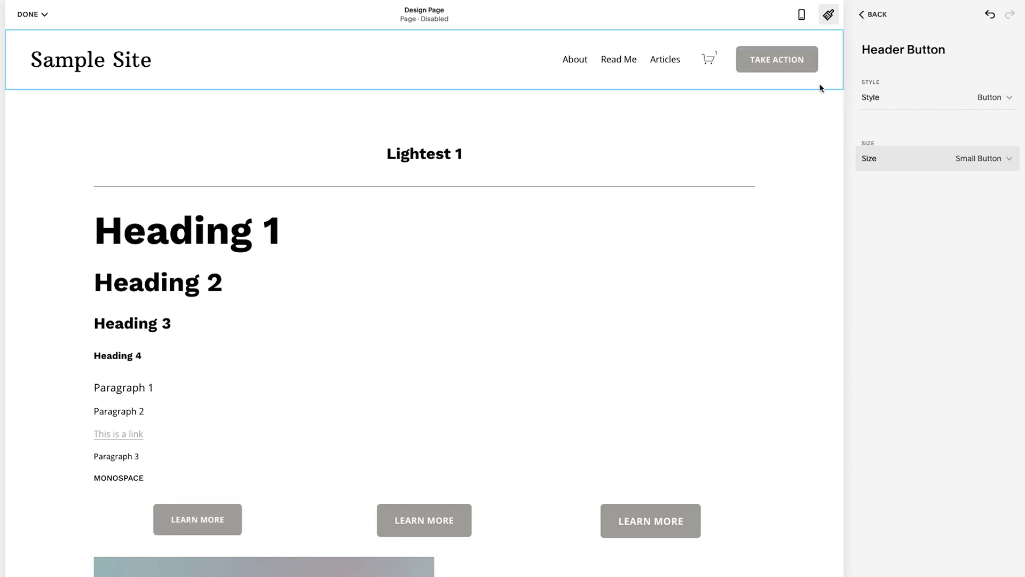
{"action": "left_click", "coordinate": [874, 15]}
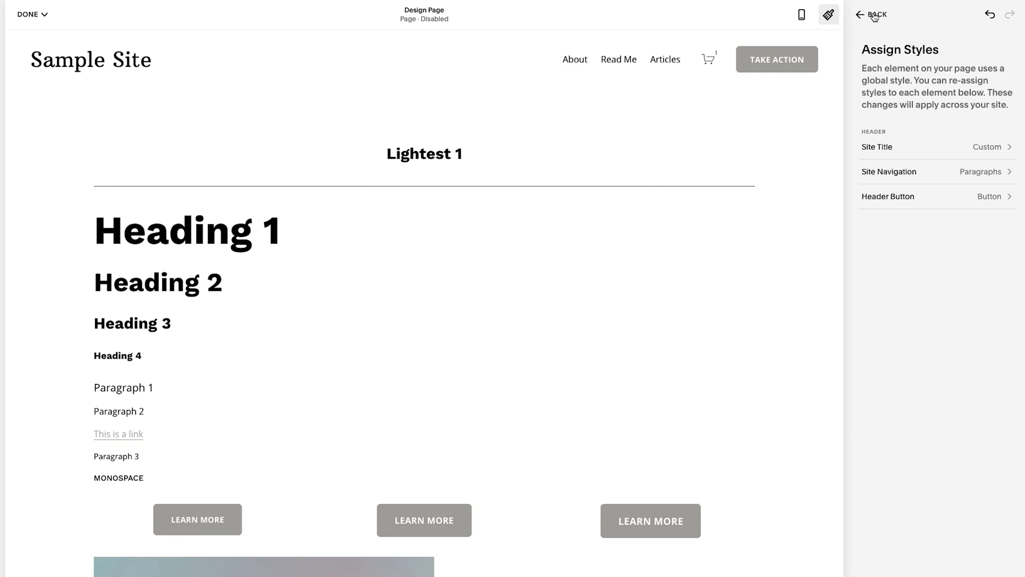
{"action": "left_click", "coordinate": [874, 16]}
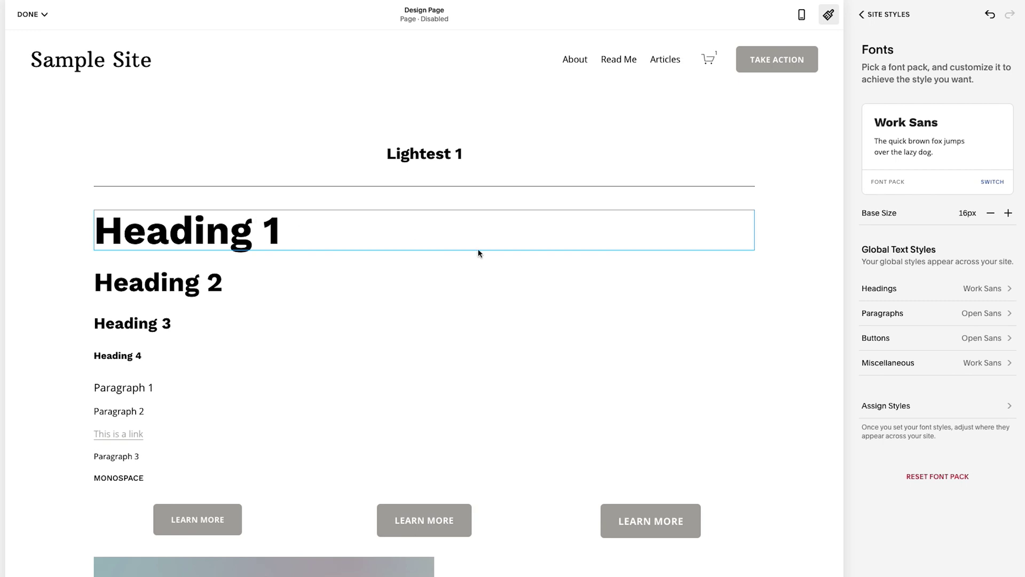
Leave Assign Styles for the Fonts panel and scroll the Design Page preview
{"action": "left_click", "coordinate": [30, 14]}
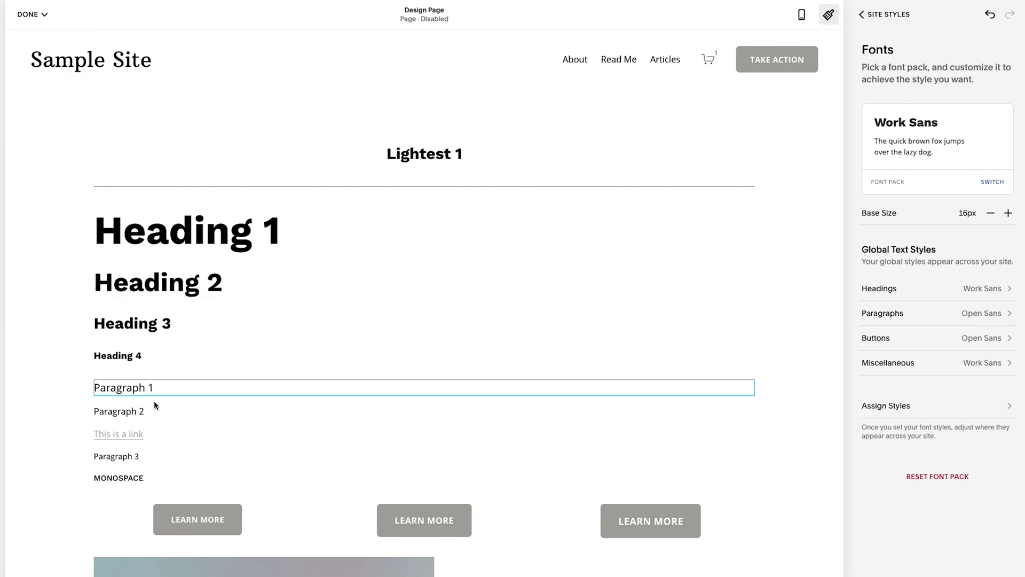
{"action": "scroll", "coordinate": [175, 429], "scroll_direction": "down", "scroll_amount": 5}
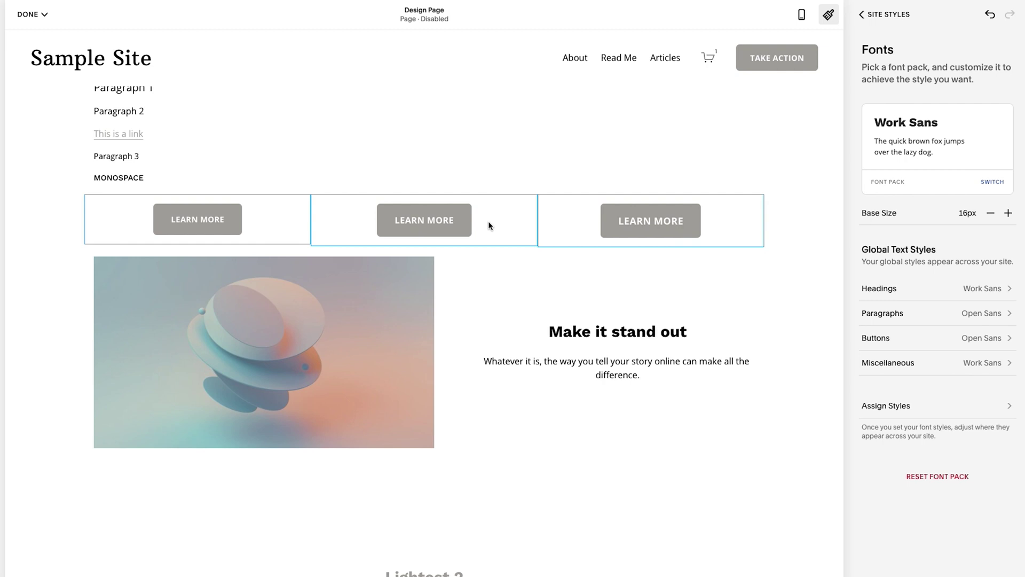
Give the About, Read Me and Articles nav links a Custom style at weight 700
{"action": "left_click", "coordinate": [128, 159]}
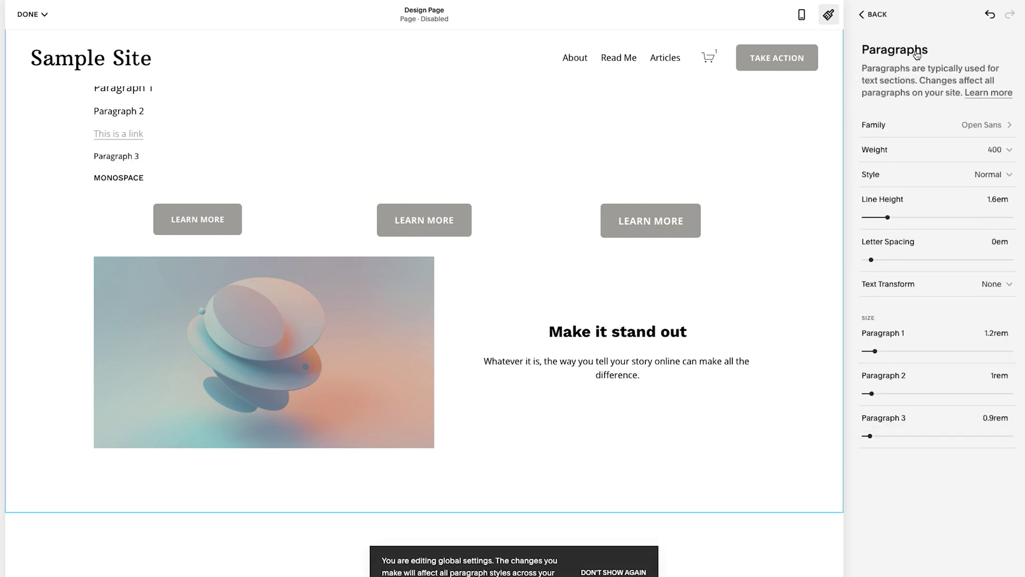
{"action": "left_click", "coordinate": [632, 62]}
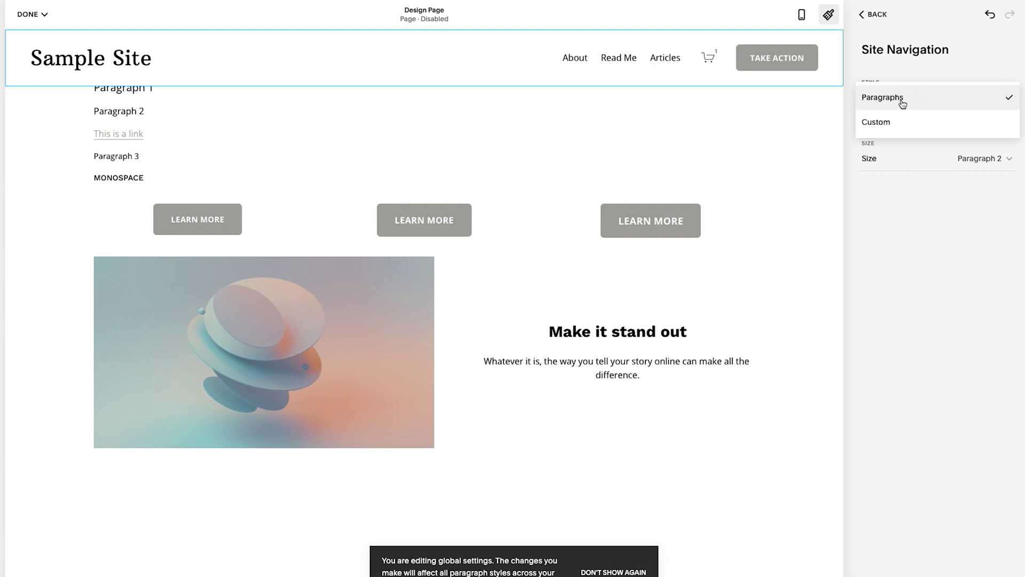
{"action": "left_click", "coordinate": [924, 122]}
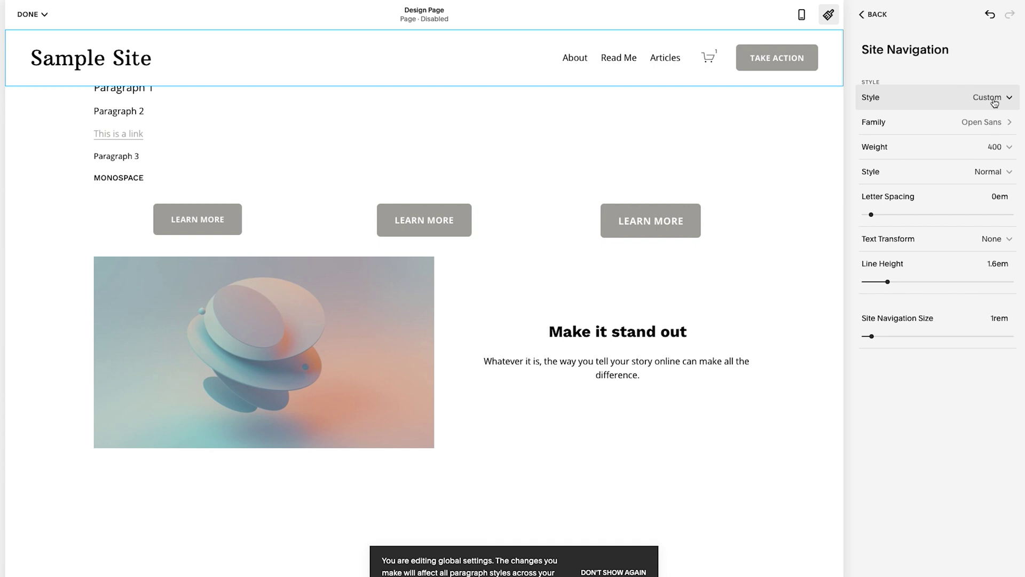
{"action": "left_click", "coordinate": [931, 147]}
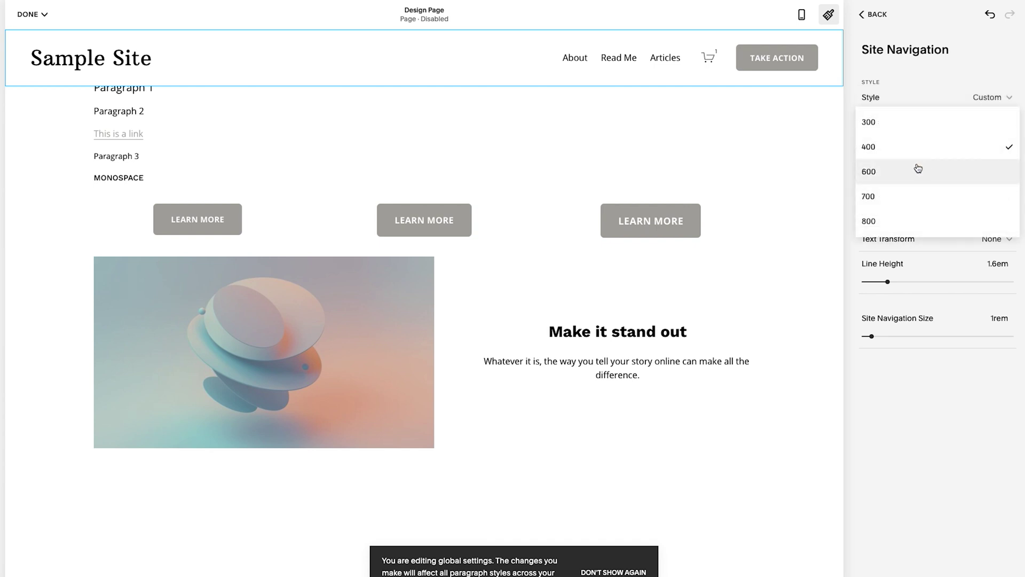
{"action": "left_click", "coordinate": [917, 169]}
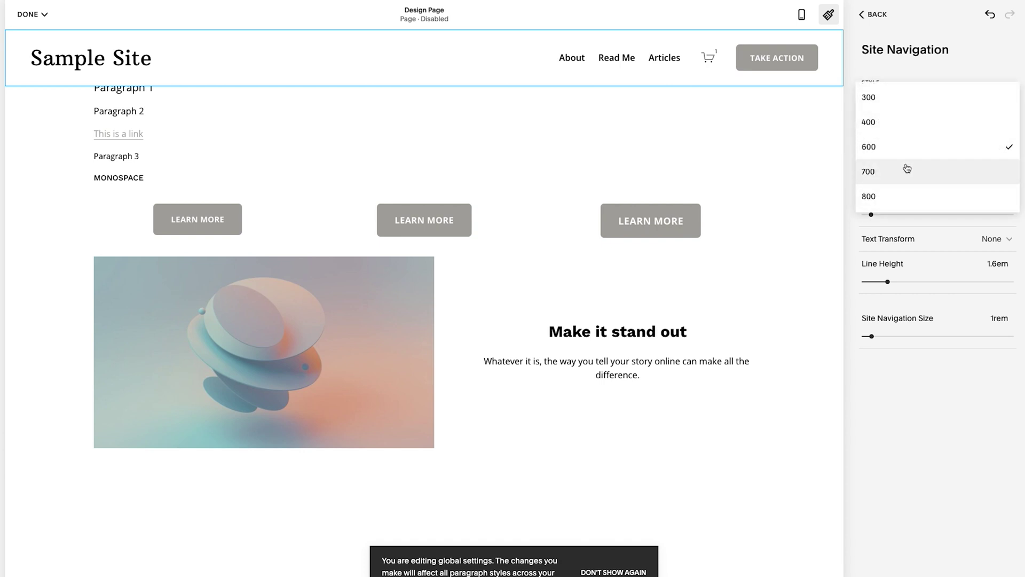
{"action": "left_click", "coordinate": [907, 167]}
{"action": "left_click", "coordinate": [567, 156]}
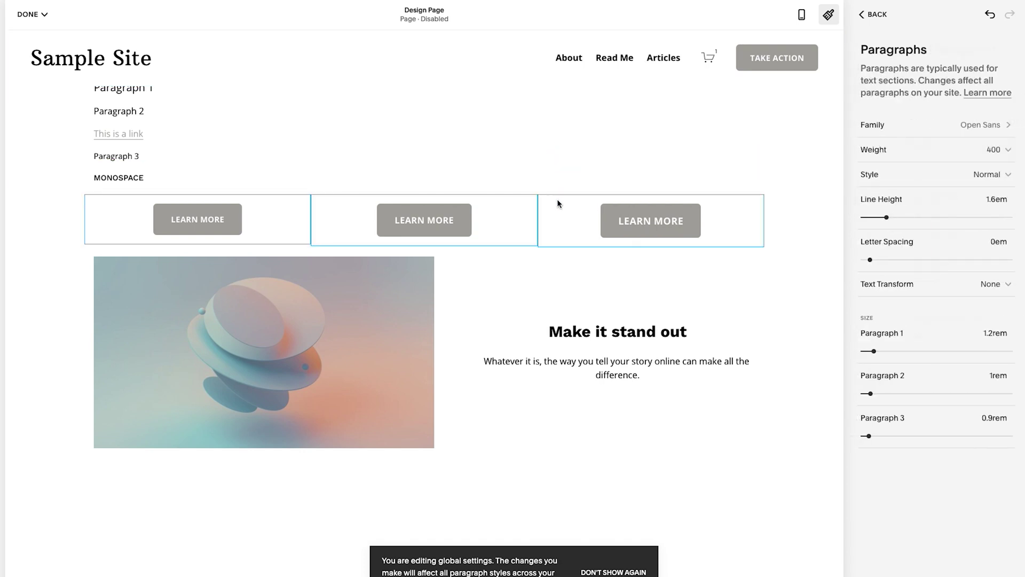
{"action": "scroll", "coordinate": [556, 199], "scroll_direction": "up", "scroll_amount": 2}
Select a LEARN MORE button to show the Buttons font settings: Open Sans, weight 700, uppercase
{"action": "scroll", "coordinate": [556, 199], "scroll_direction": "up", "scroll_amount": 4}
{"action": "scroll", "coordinate": [480, 316], "scroll_direction": "down", "scroll_amount": 5}
{"action": "scroll", "coordinate": [435, 270], "scroll_direction": "up", "scroll_amount": 5}
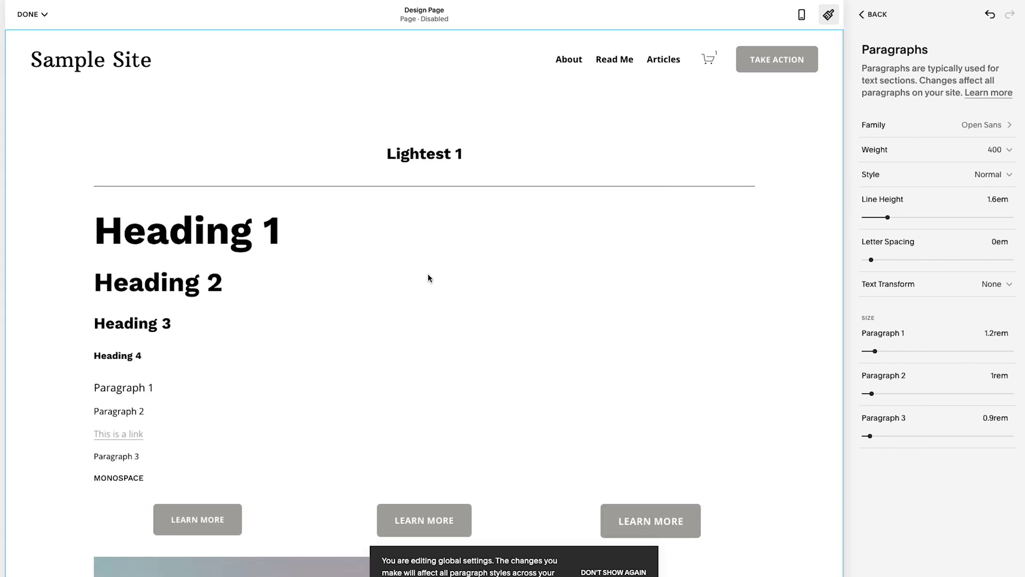
{"action": "scroll", "coordinate": [419, 299], "scroll_direction": "down", "scroll_amount": 3}
{"action": "left_click", "coordinate": [463, 350]}
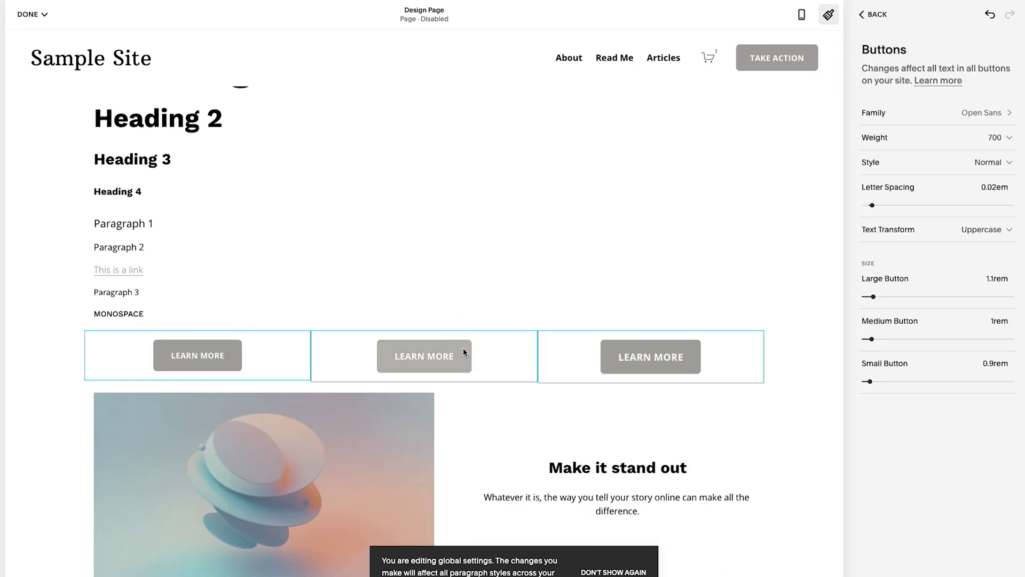
{"action": "scroll", "coordinate": [462, 352], "scroll_direction": "down", "scroll_amount": 10}
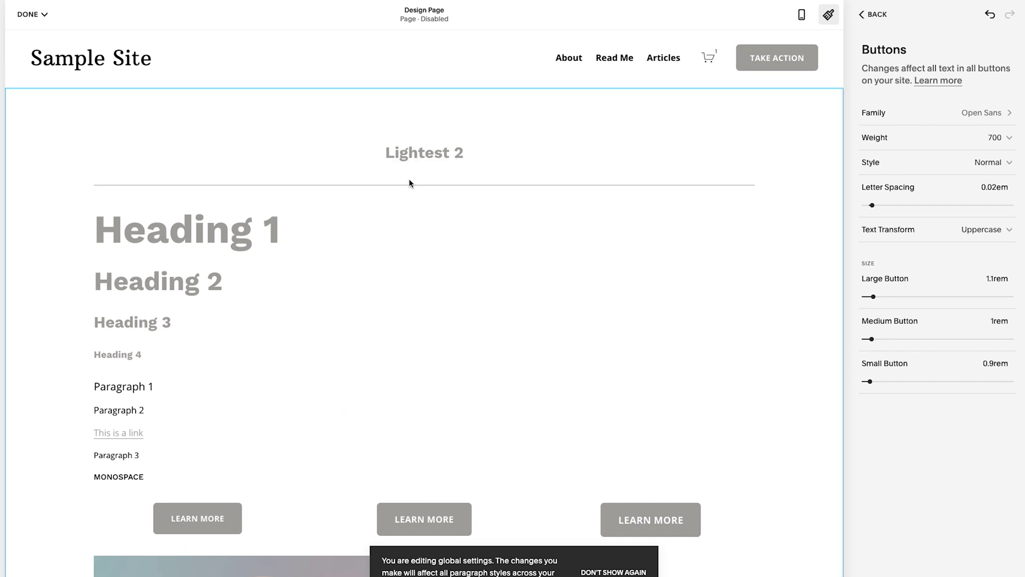
{"action": "scroll", "coordinate": [481, 154], "scroll_direction": "up", "scroll_amount": 5}
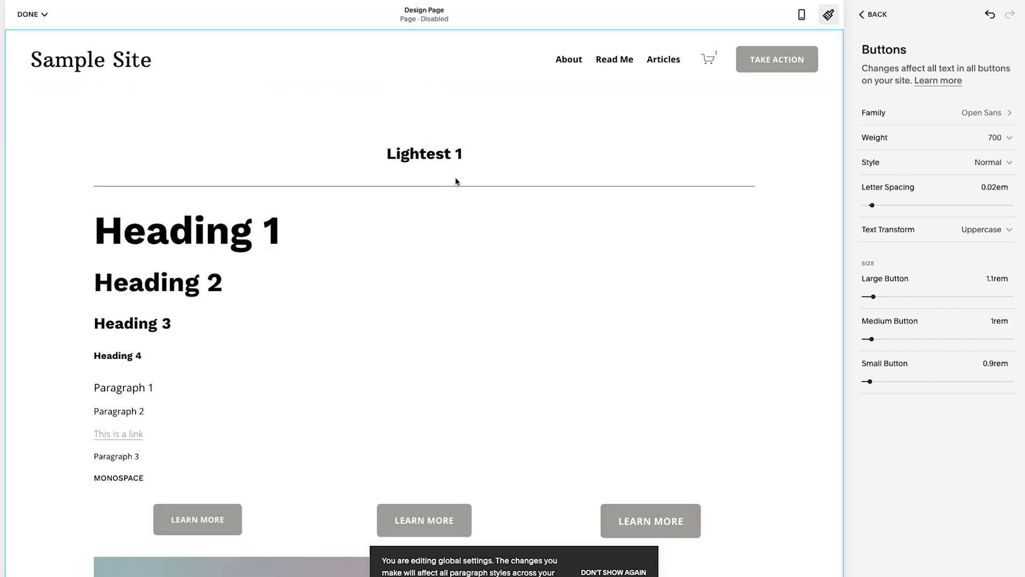
{"action": "scroll", "coordinate": [447, 287], "scroll_direction": "down", "scroll_amount": 8}
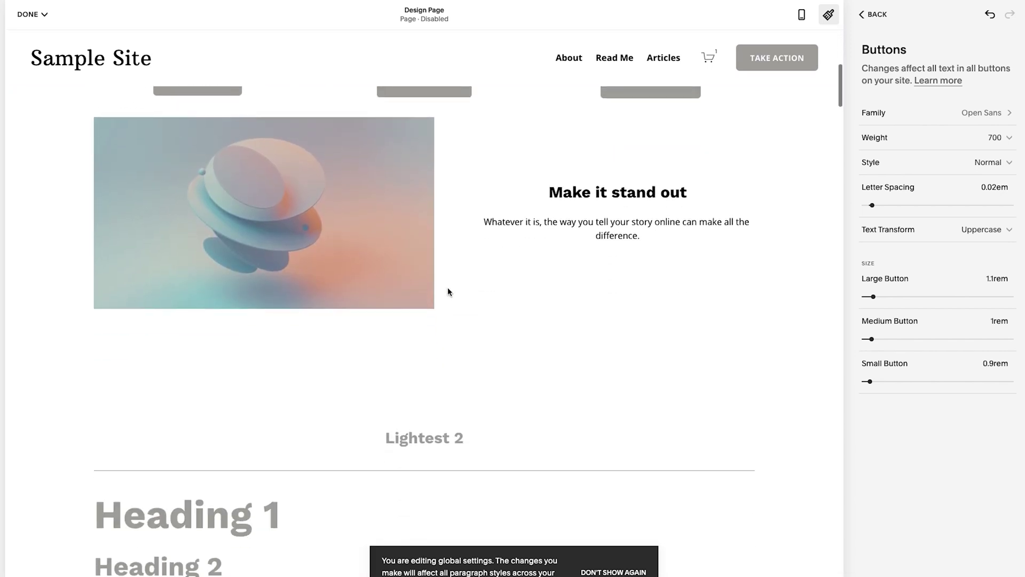
{"action": "scroll", "coordinate": [447, 287], "scroll_direction": "up", "scroll_amount": 8}
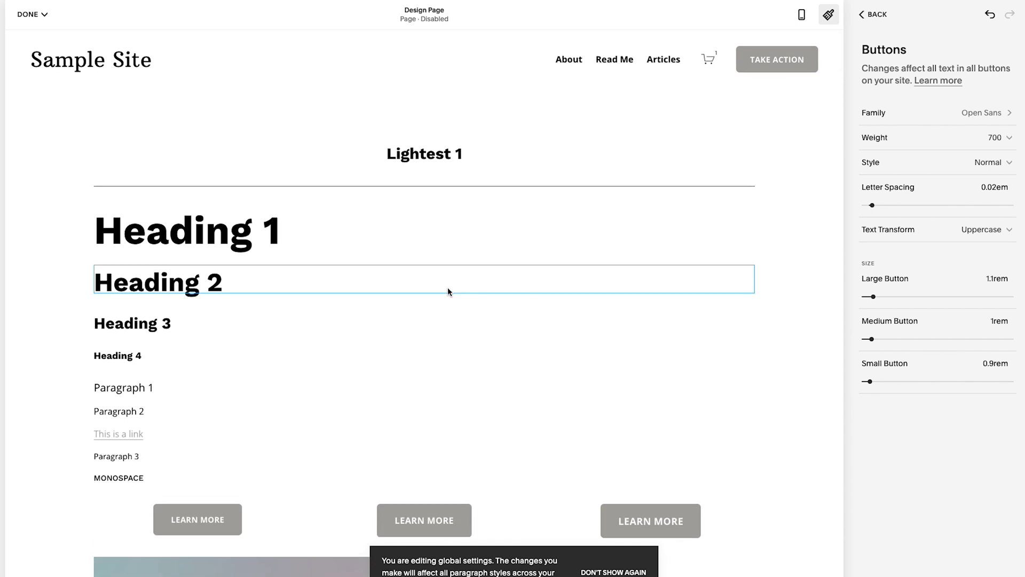